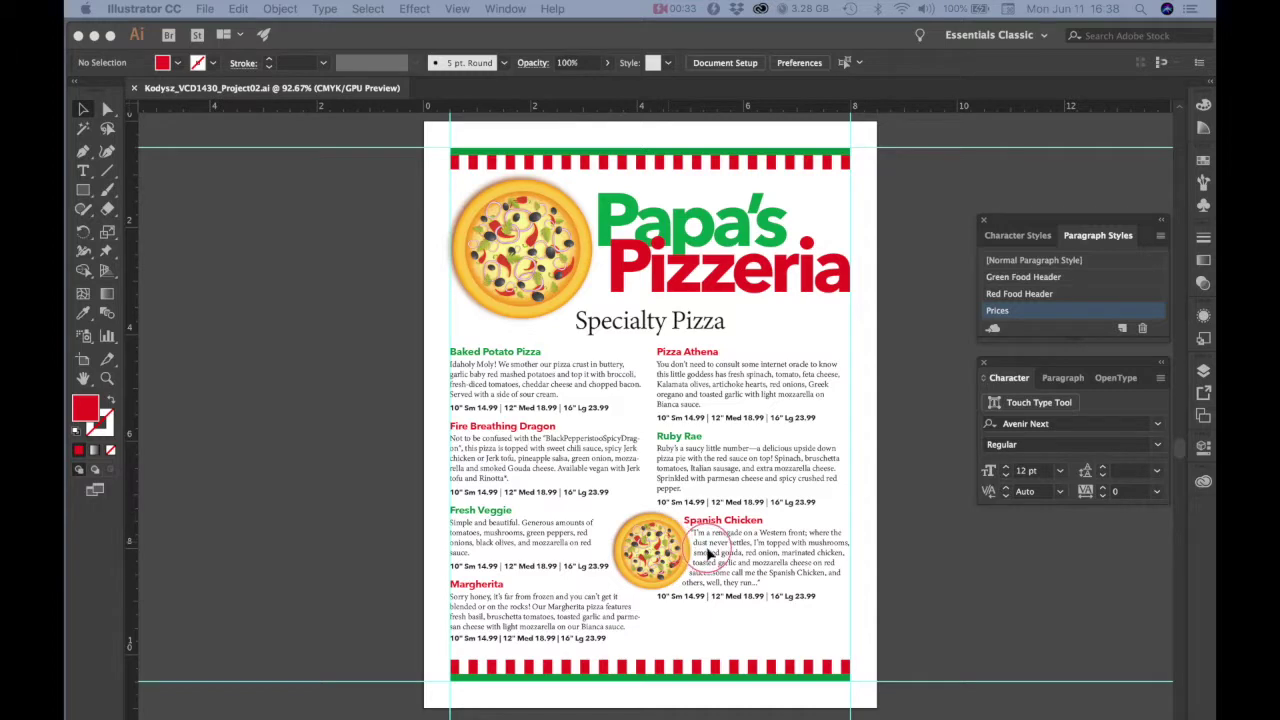
Step: Move the unfilled text-wrap circle away from the small pizza beside Spanish Chicken to the page's right edge
{"action": "scroll", "coordinate": [708, 553], "scroll_direction": "up", "scroll_amount": 3}
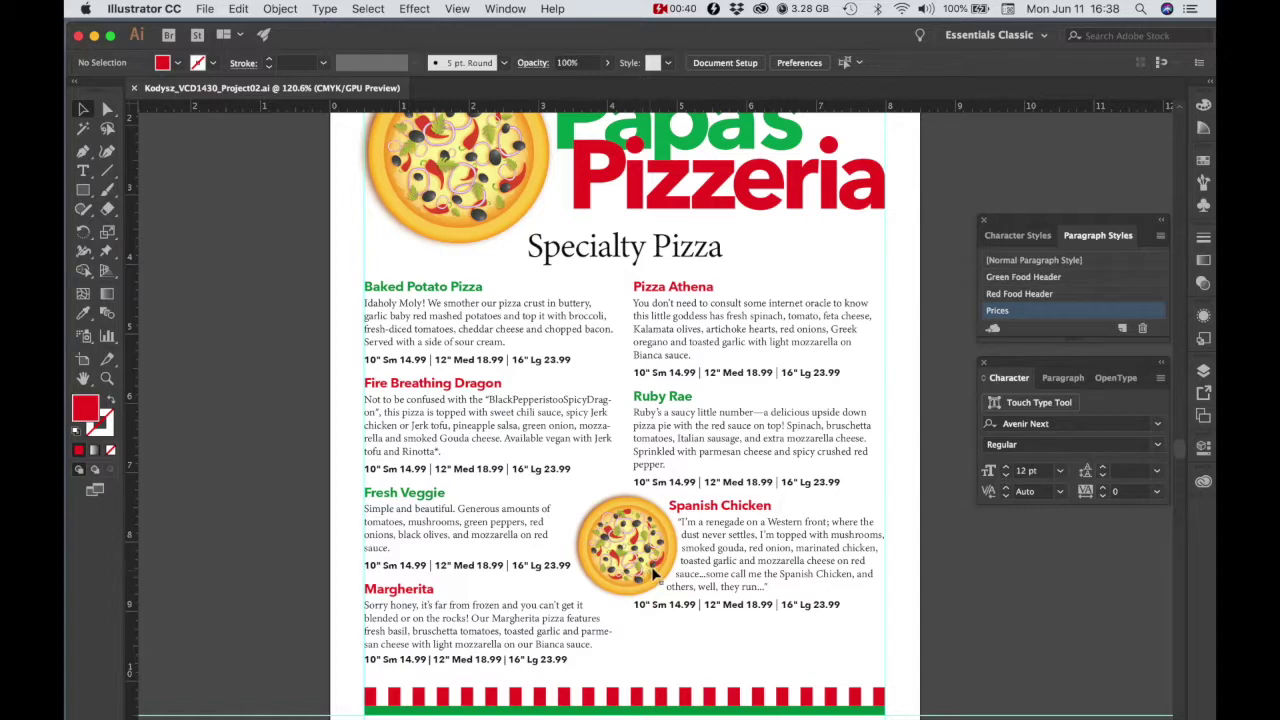
{"action": "left_click", "coordinate": [706, 569]}
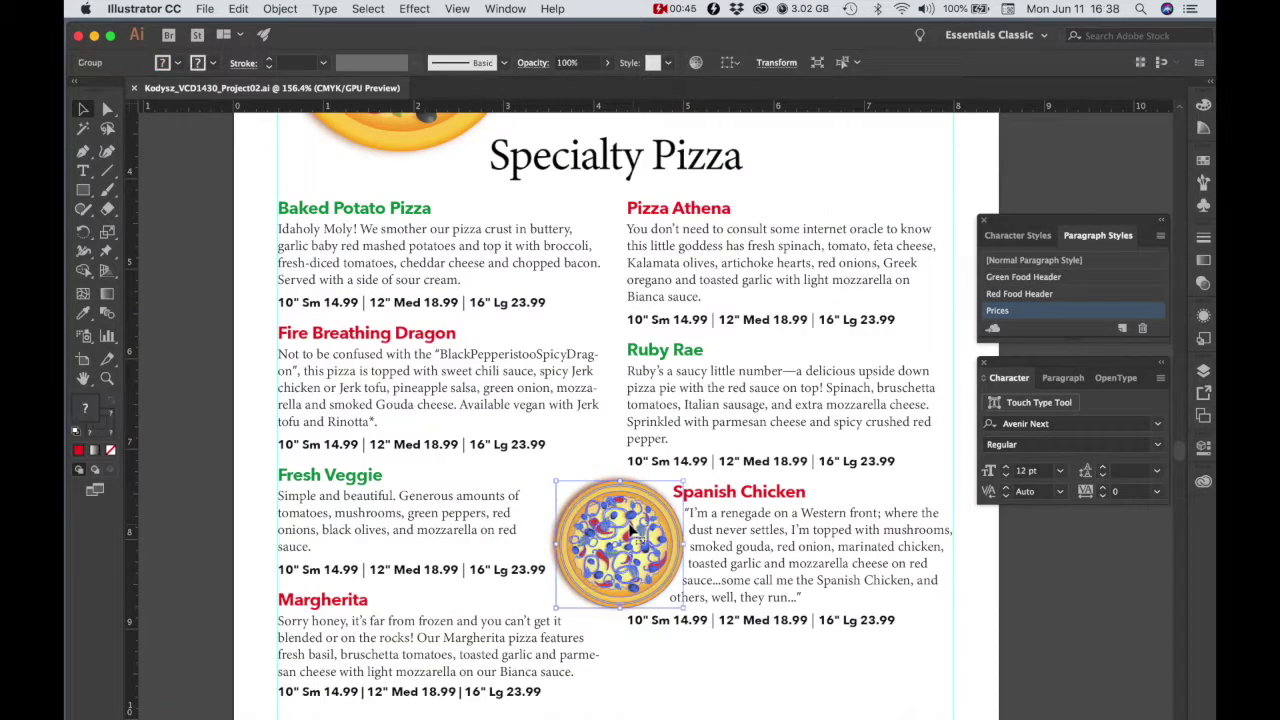
{"action": "left_click", "coordinate": [632, 530]}
{"action": "left_click", "coordinate": [549, 536]}
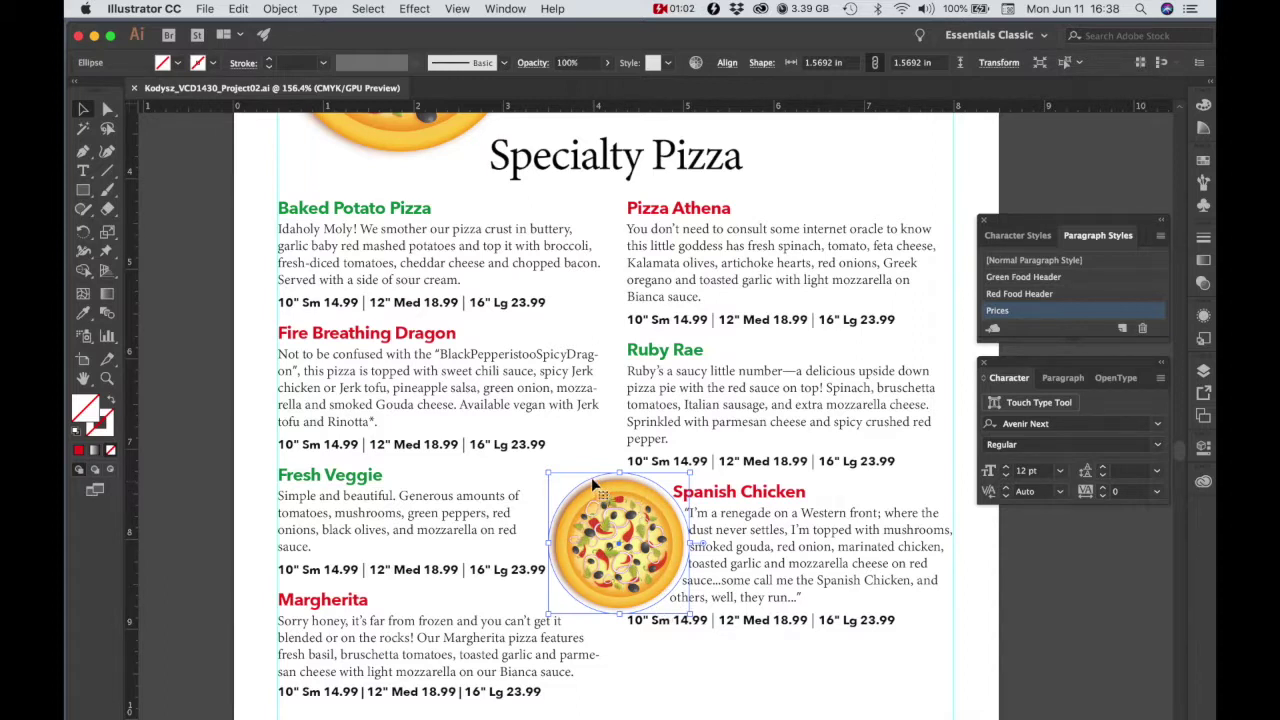
{"action": "left_click_drag", "start_coordinate": [593, 484], "coordinate": [648, 464]}
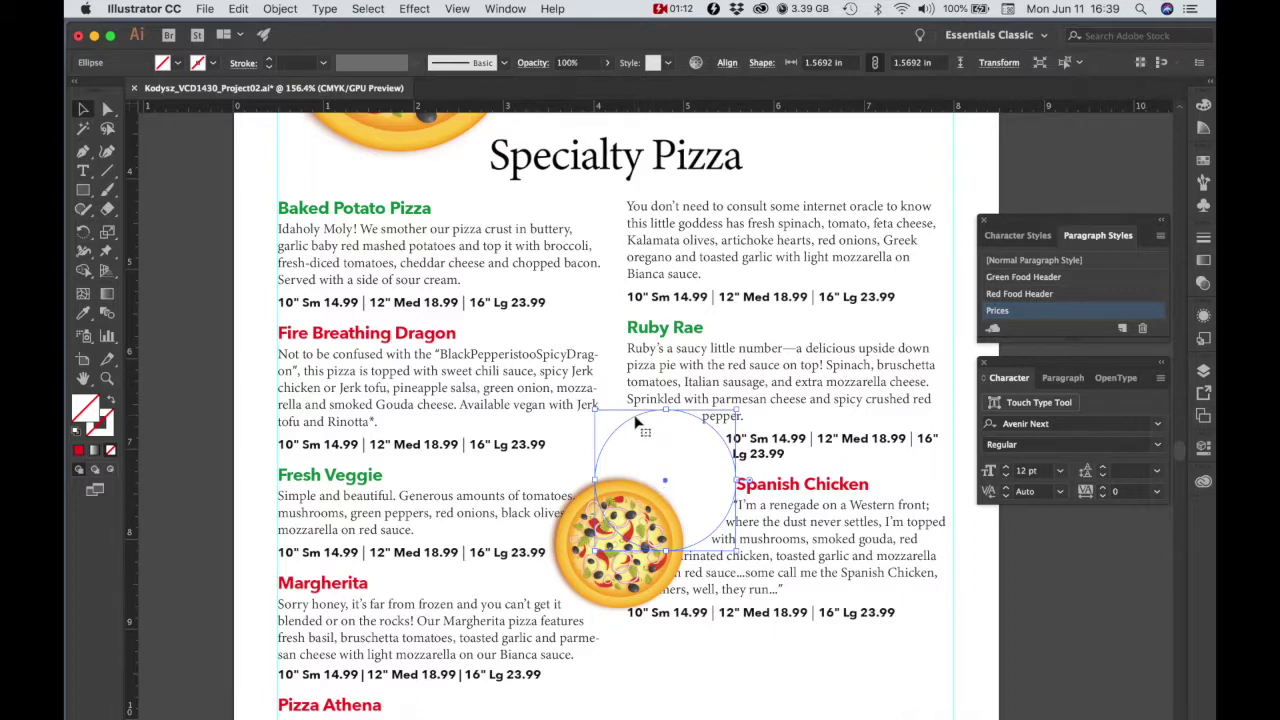
{"action": "left_click_drag", "start_coordinate": [636, 423], "coordinate": [926, 518]}
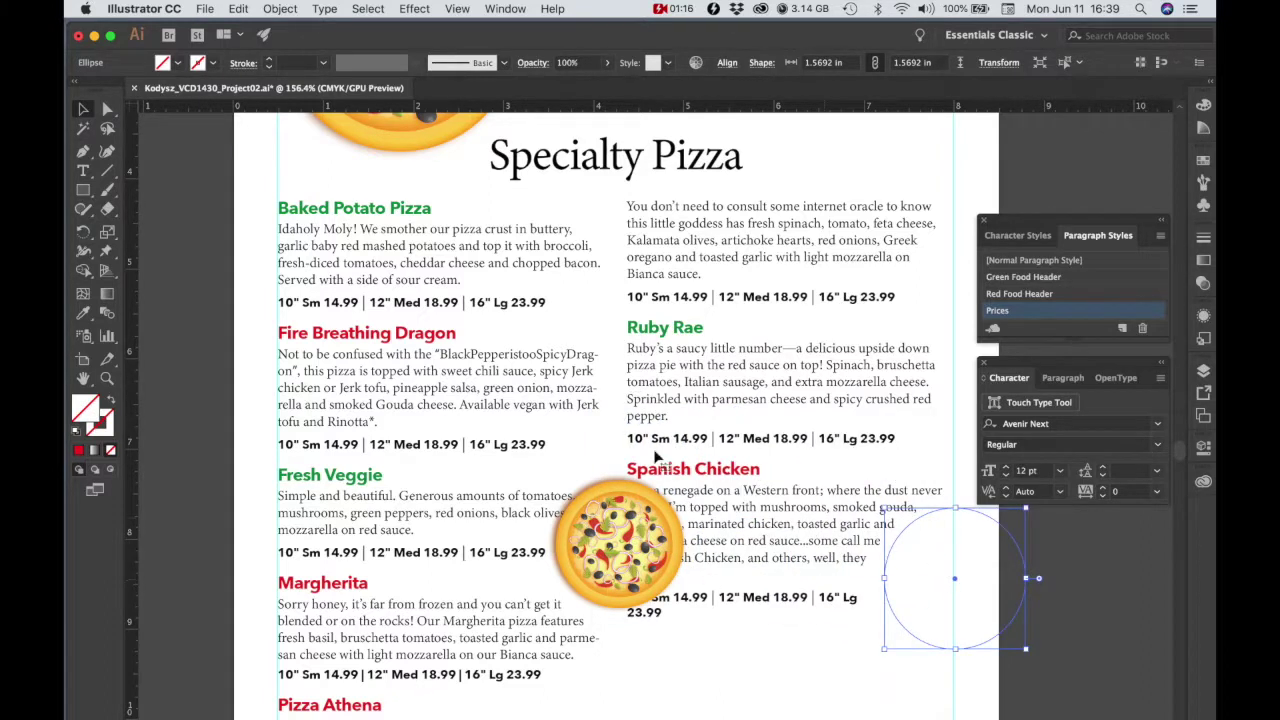
Step: Draw a closed, irregular six-point shape with the Pen tool across both text columns, overlapping the small pizza
{"action": "left_click", "coordinate": [84, 190]}
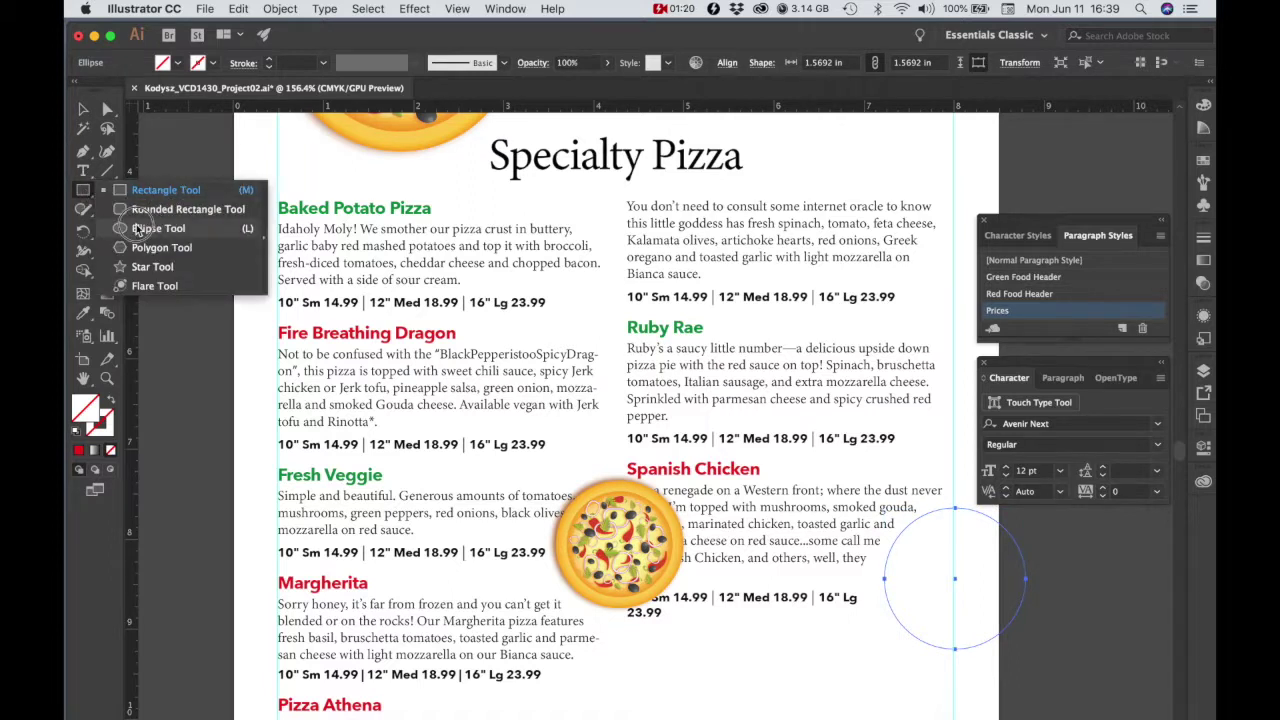
{"action": "left_click", "coordinate": [84, 155]}
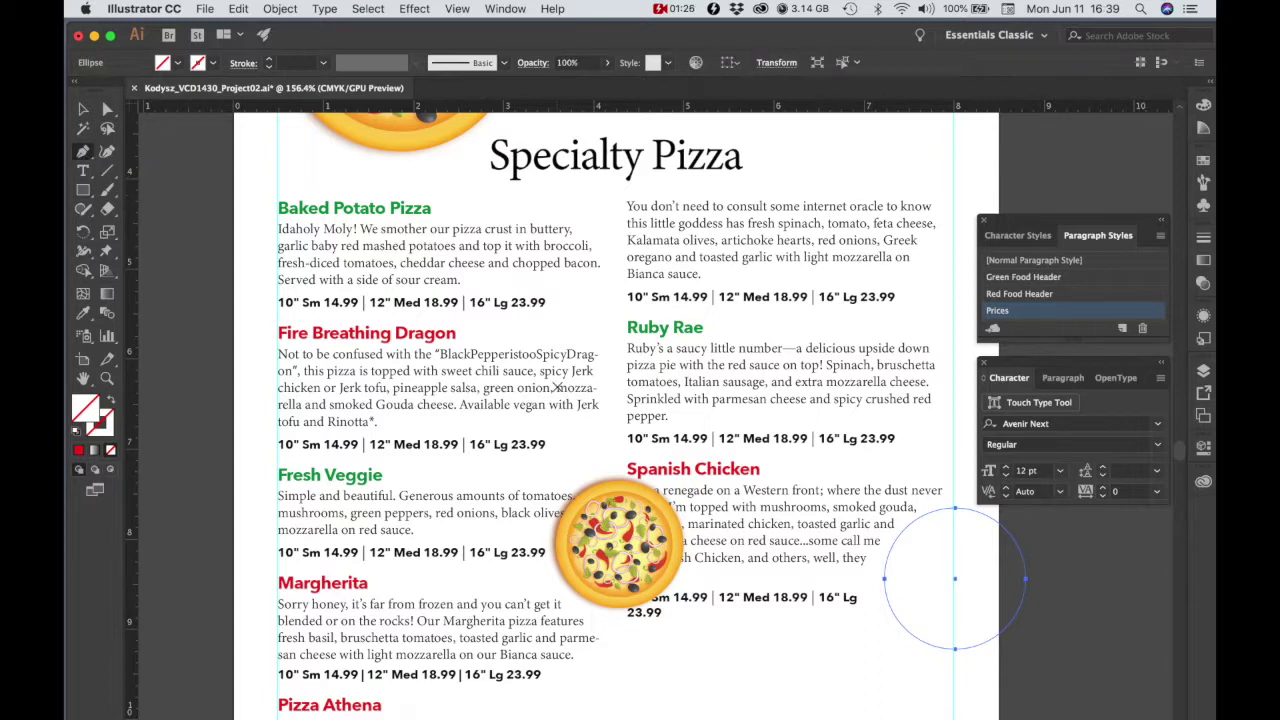
{"action": "left_click", "coordinate": [555, 385]}
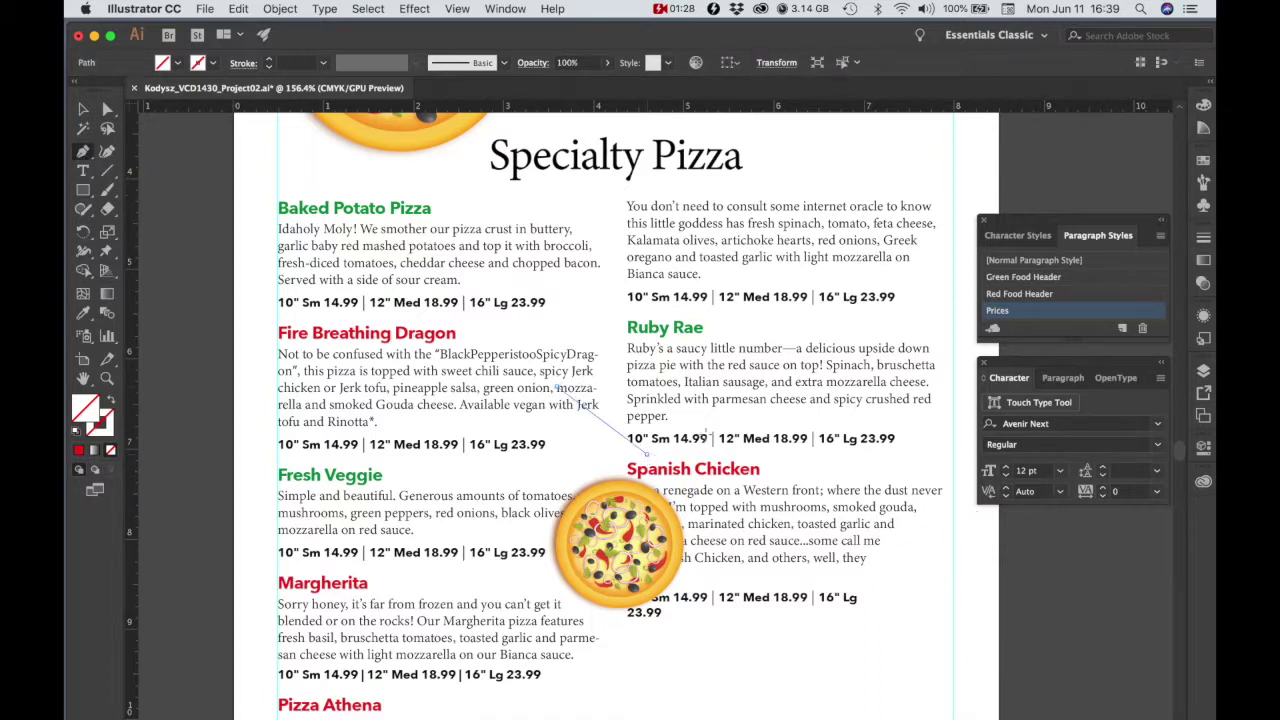
{"action": "left_click", "coordinate": [647, 453]}
{"action": "left_click", "coordinate": [776, 485]}
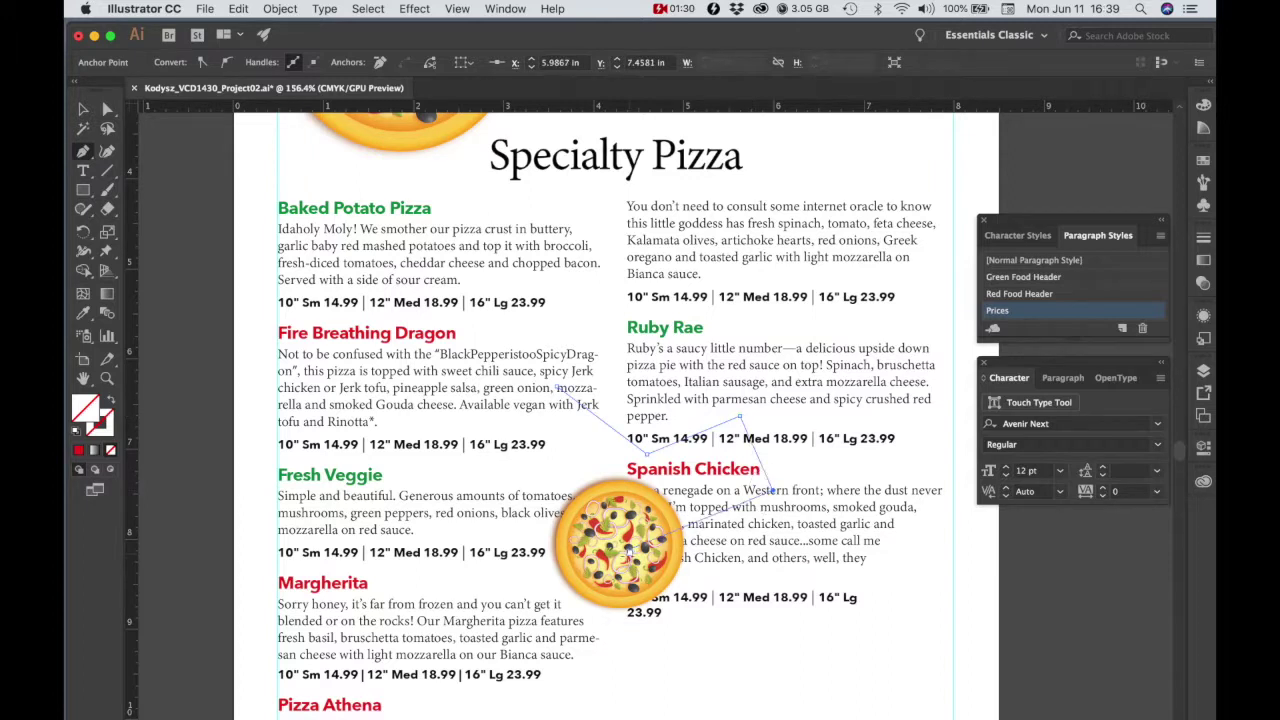
{"action": "left_click", "coordinate": [629, 555]}
{"action": "left_click", "coordinate": [502, 501]}
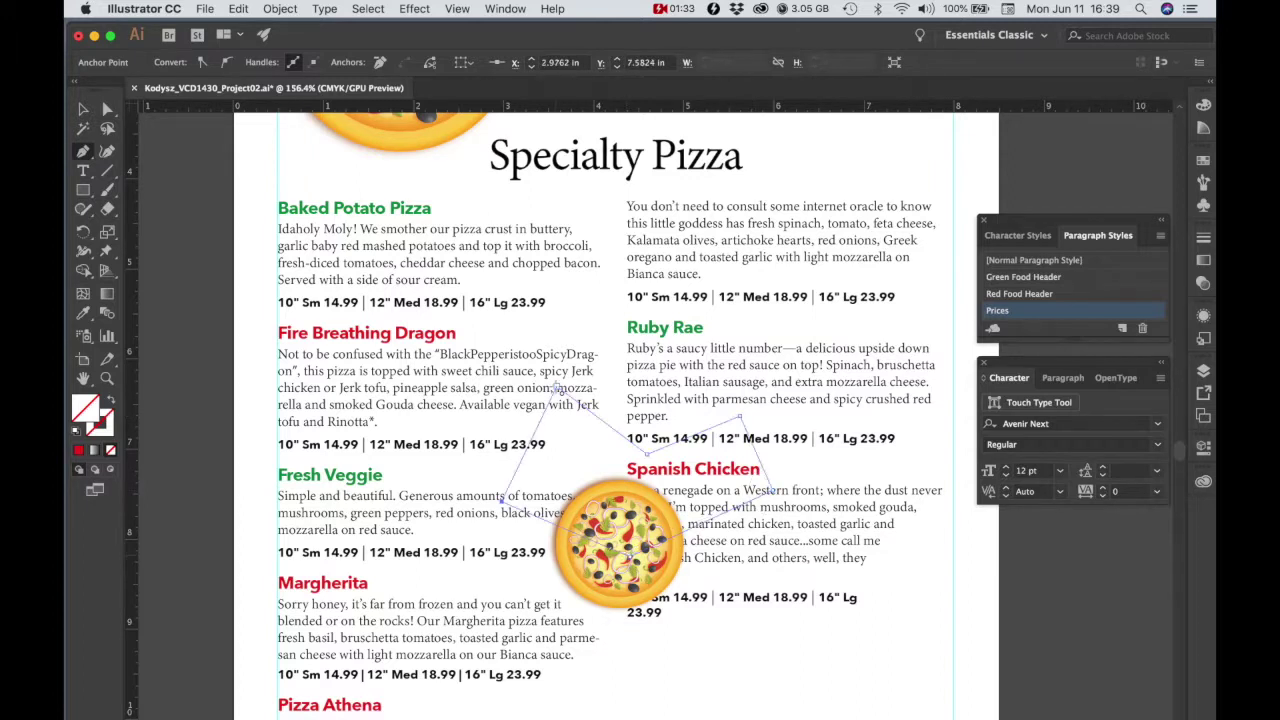
{"action": "left_click", "coordinate": [557, 387]}
Step: Apply a text wrap to the irregular pen-drawn shape
{"action": "left_click", "coordinate": [285, 9]}
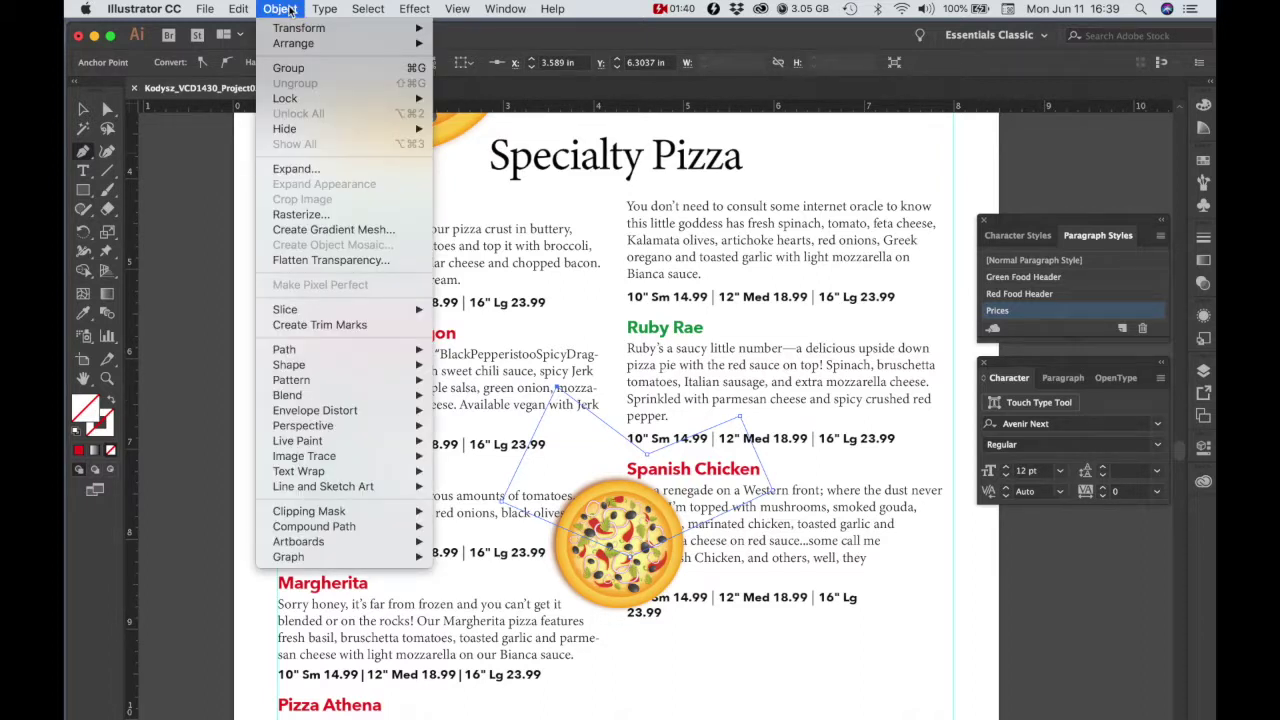
{"action": "mouse_move", "coordinate": [415, 471]}
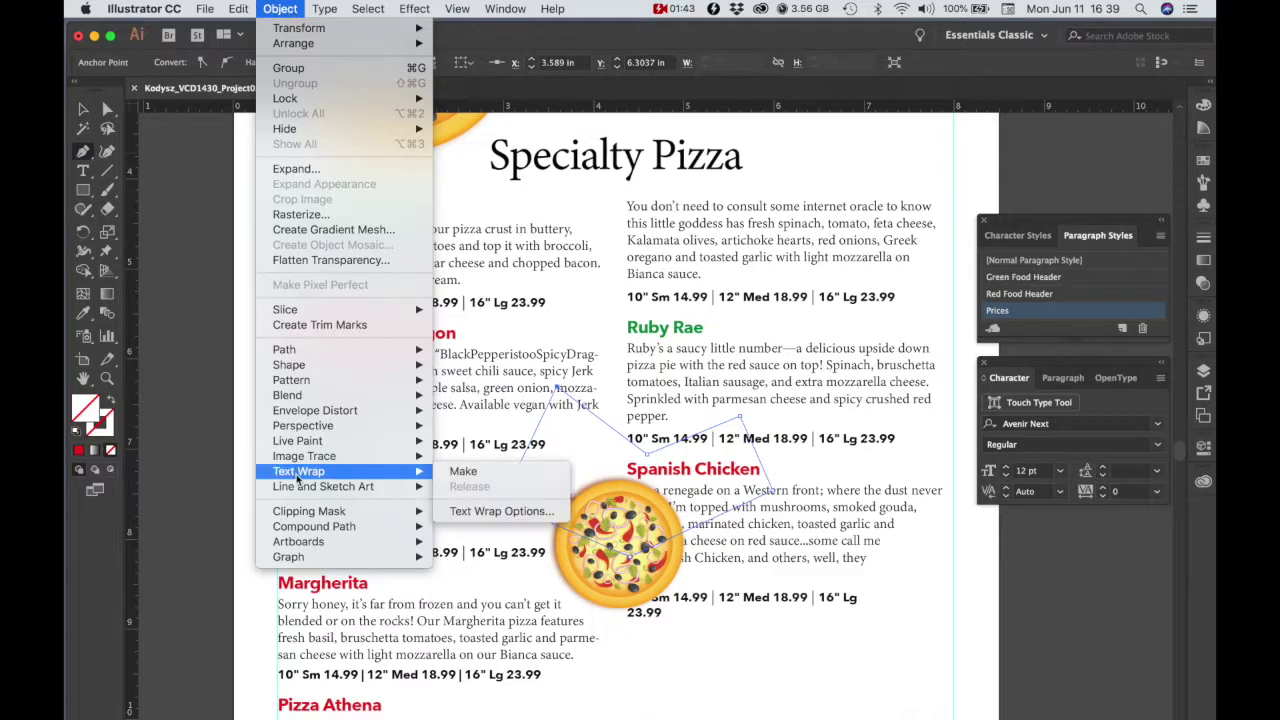
{"action": "left_click", "coordinate": [462, 471]}
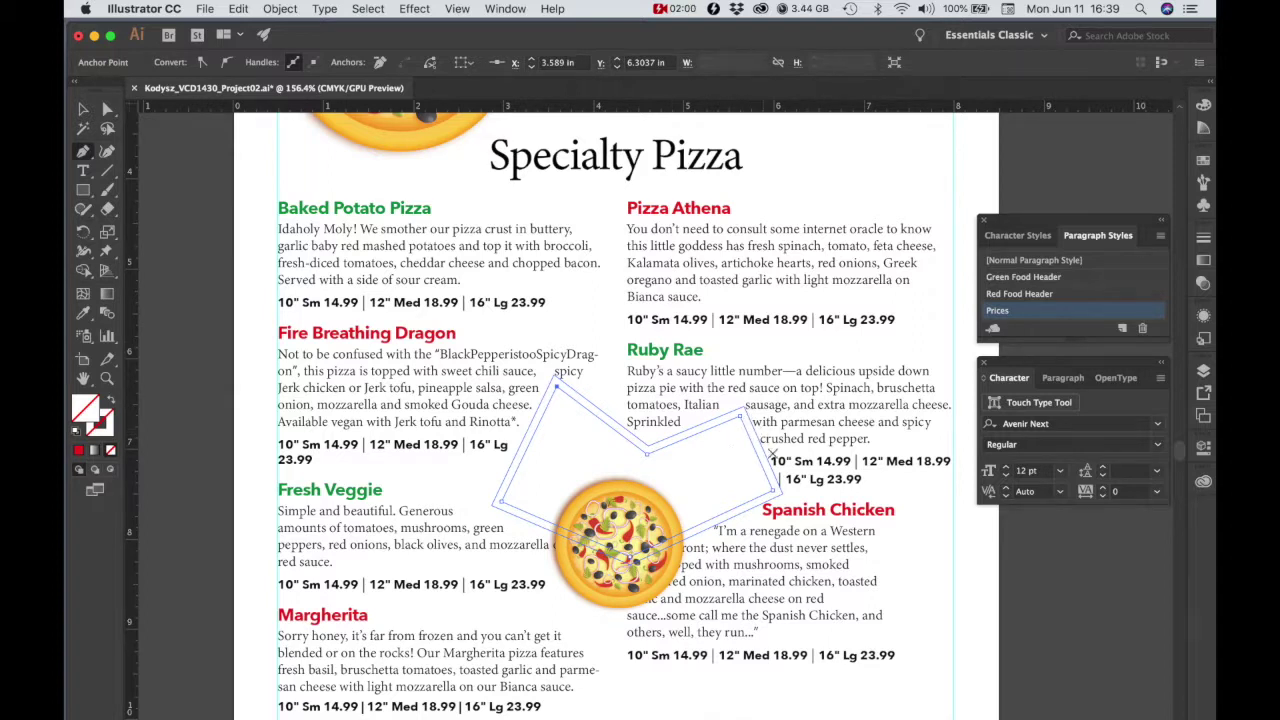
Step: Try a 24 pt text wrap offset on the pen-drawn shape with the preview on
{"action": "left_click", "coordinate": [280, 8]}
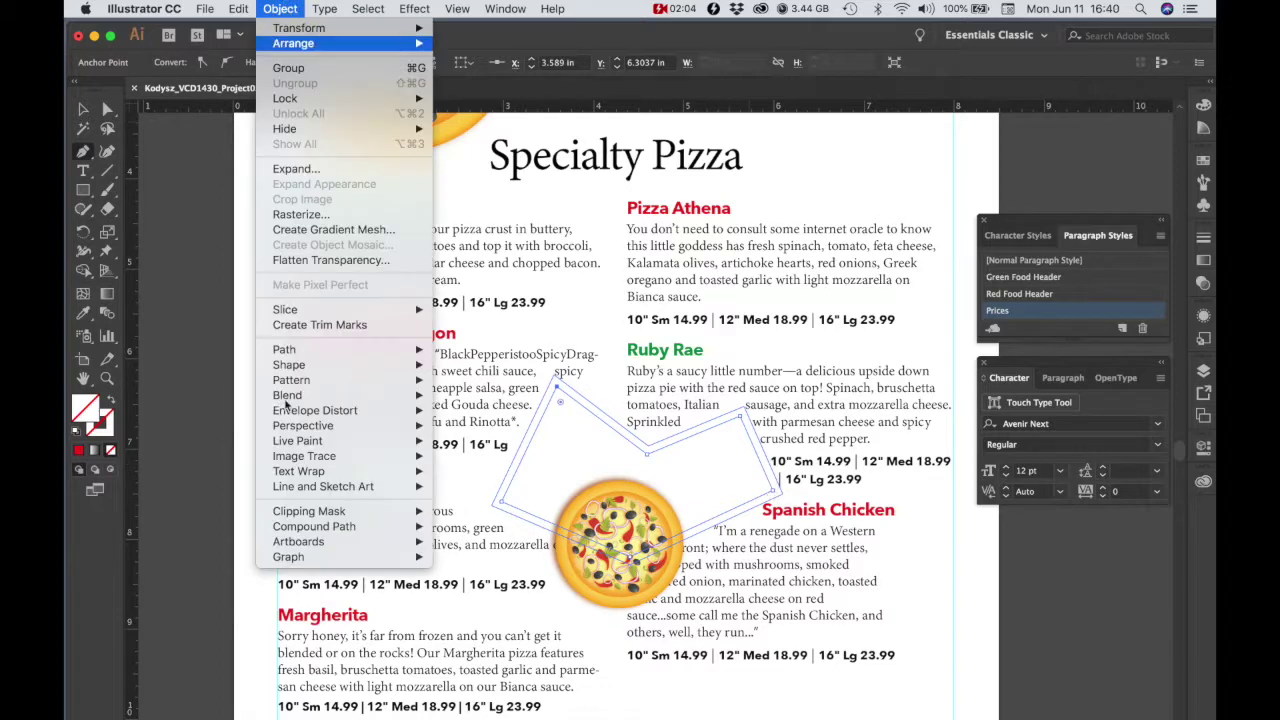
{"action": "mouse_move", "coordinate": [350, 471]}
{"action": "left_click", "coordinate": [464, 512]}
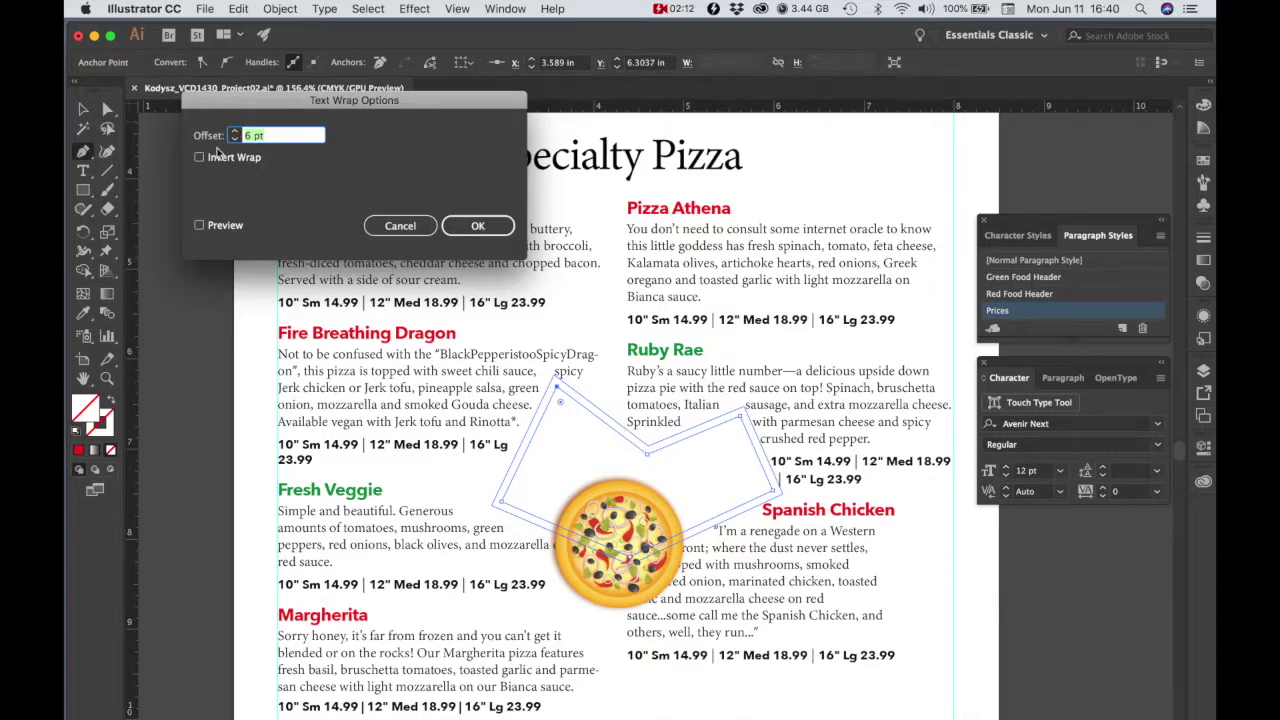
{"action": "double_click", "coordinate": [245, 135]}
{"action": "left_click", "coordinate": [199, 226]}
{"action": "type", "text": "24"}
{"action": "key", "text": "Tab"}
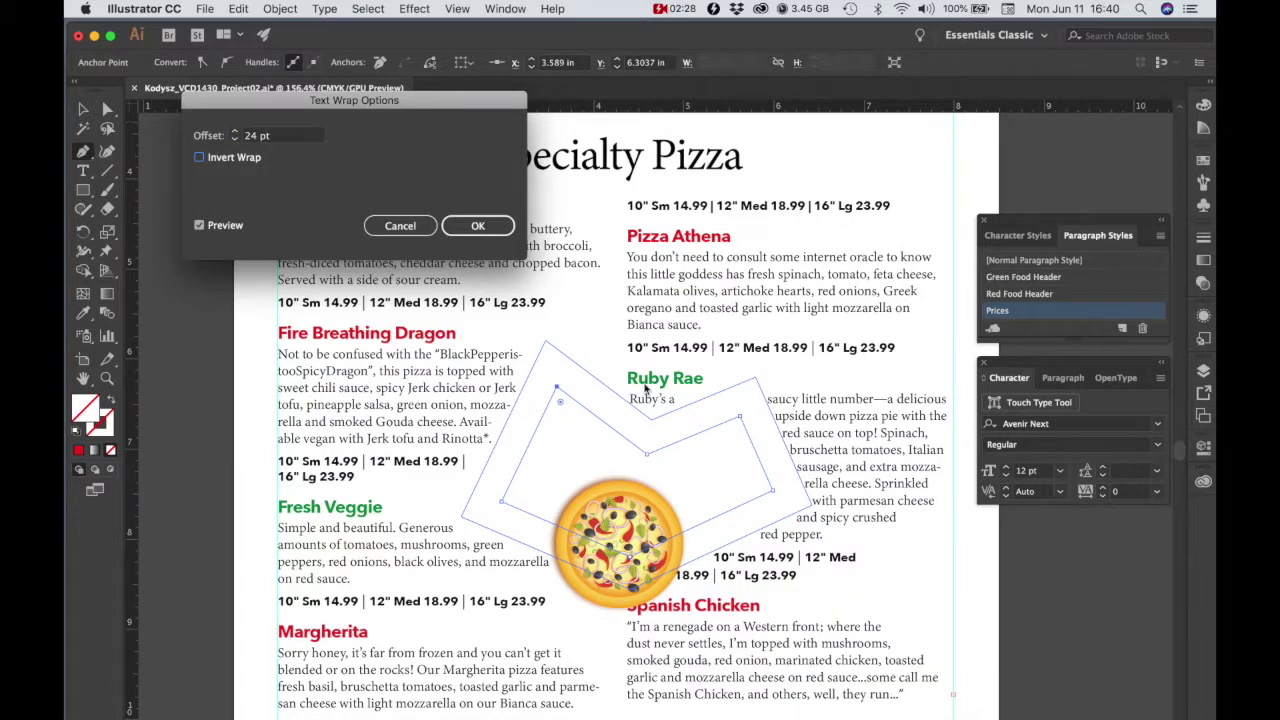
{"action": "key", "text": "Tab"}
{"action": "key", "text": "Return"}
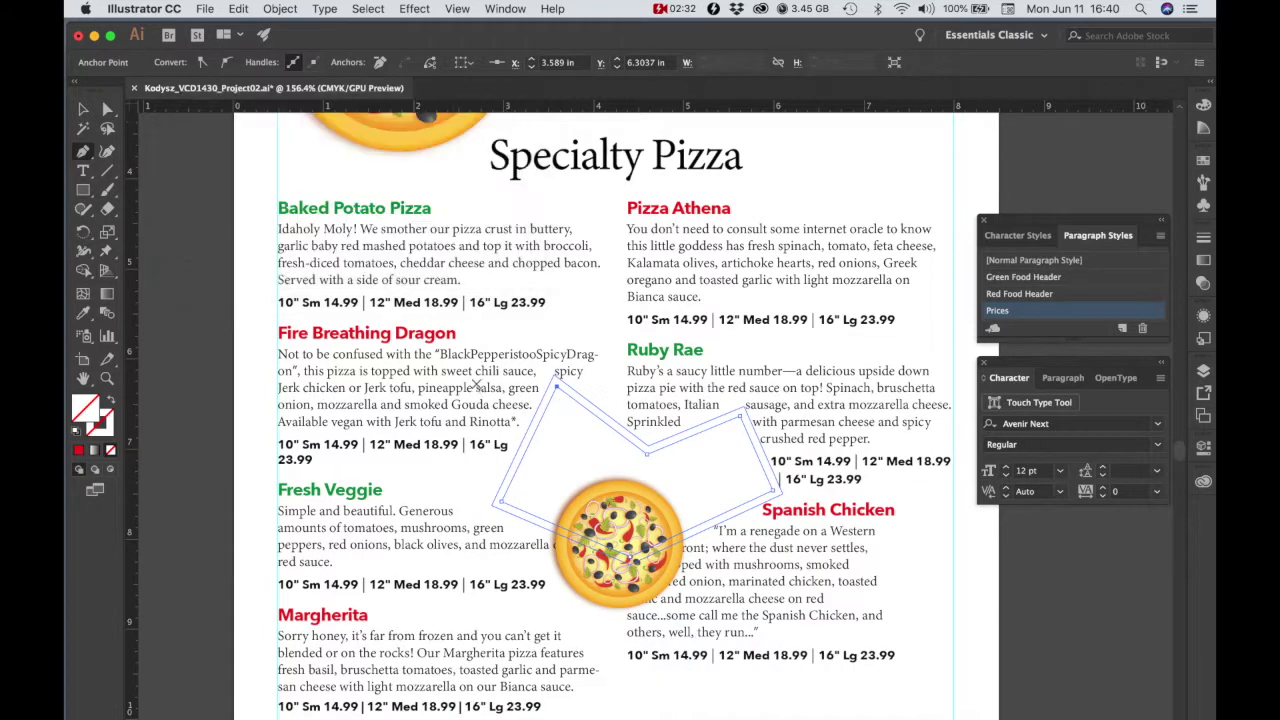
Step: Delete the pen-drawn wrap shape from the menu
{"action": "left_click", "coordinate": [83, 108]}
{"action": "left_click", "coordinate": [696, 462]}
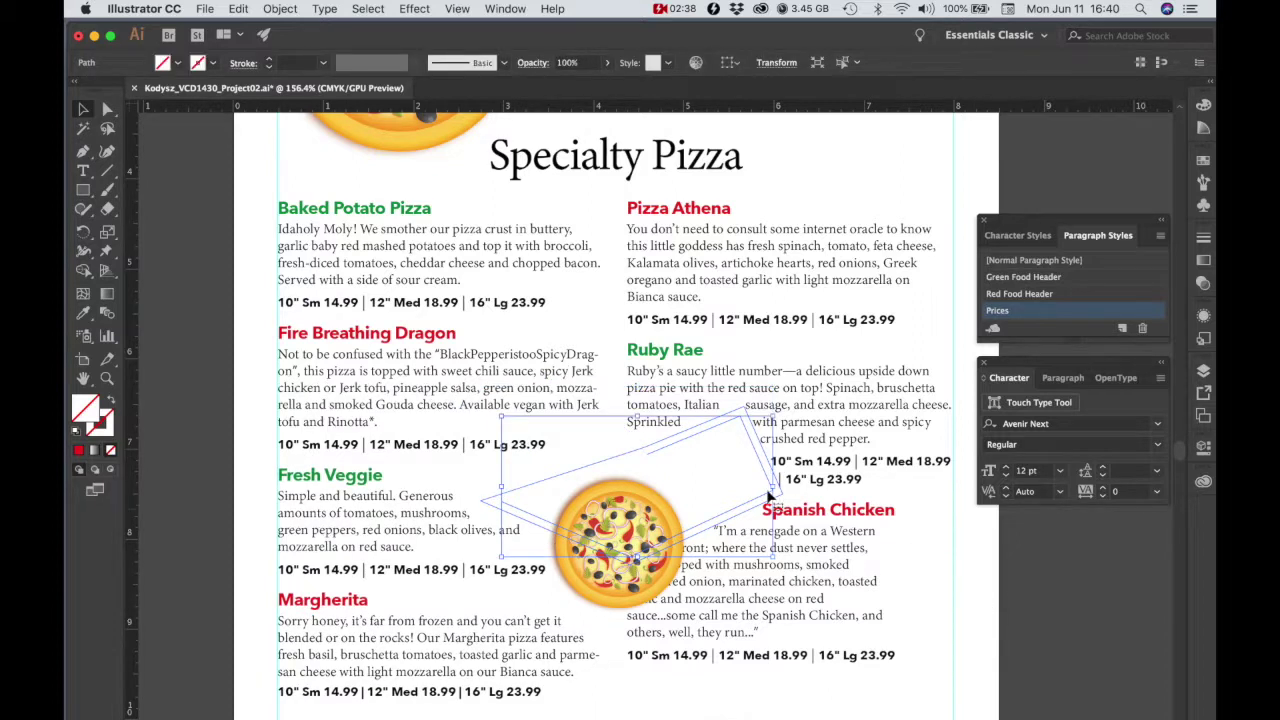
{"action": "left_click", "coordinate": [670, 448]}
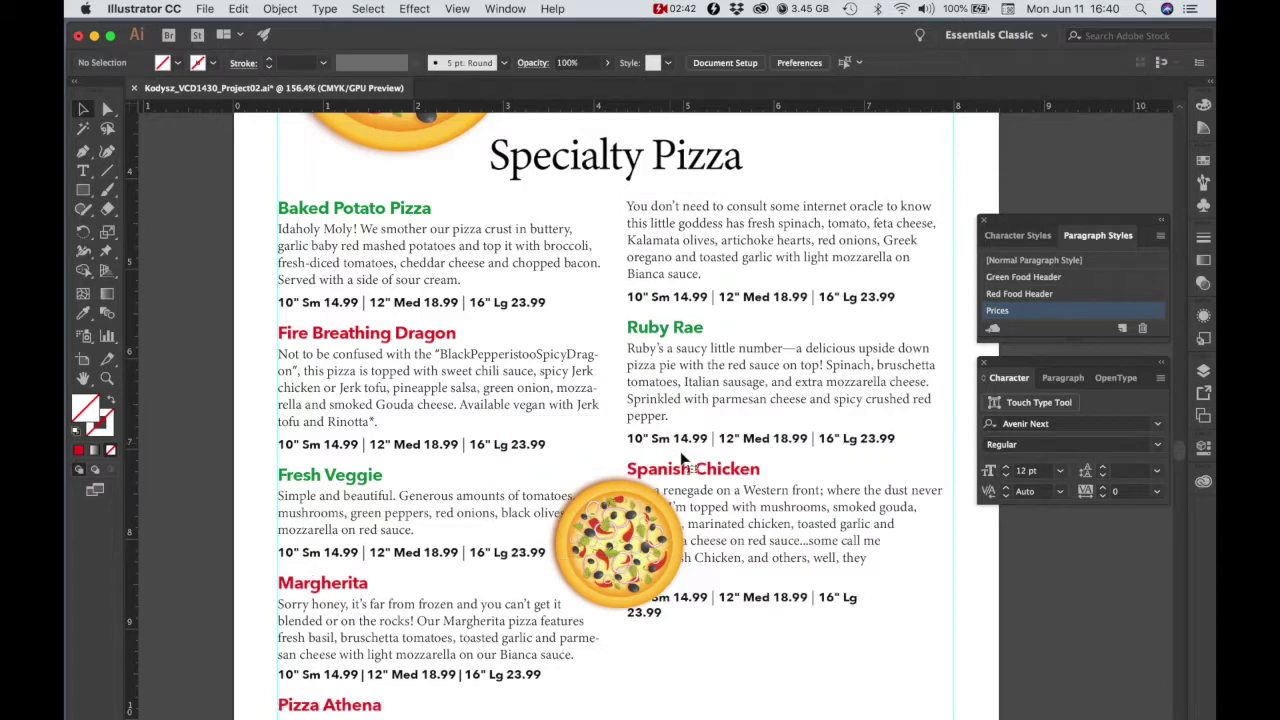
Step: Locate the invisible wrap circle by selecting everything and move it back around the small pizza
{"action": "key", "text": "super+a"}
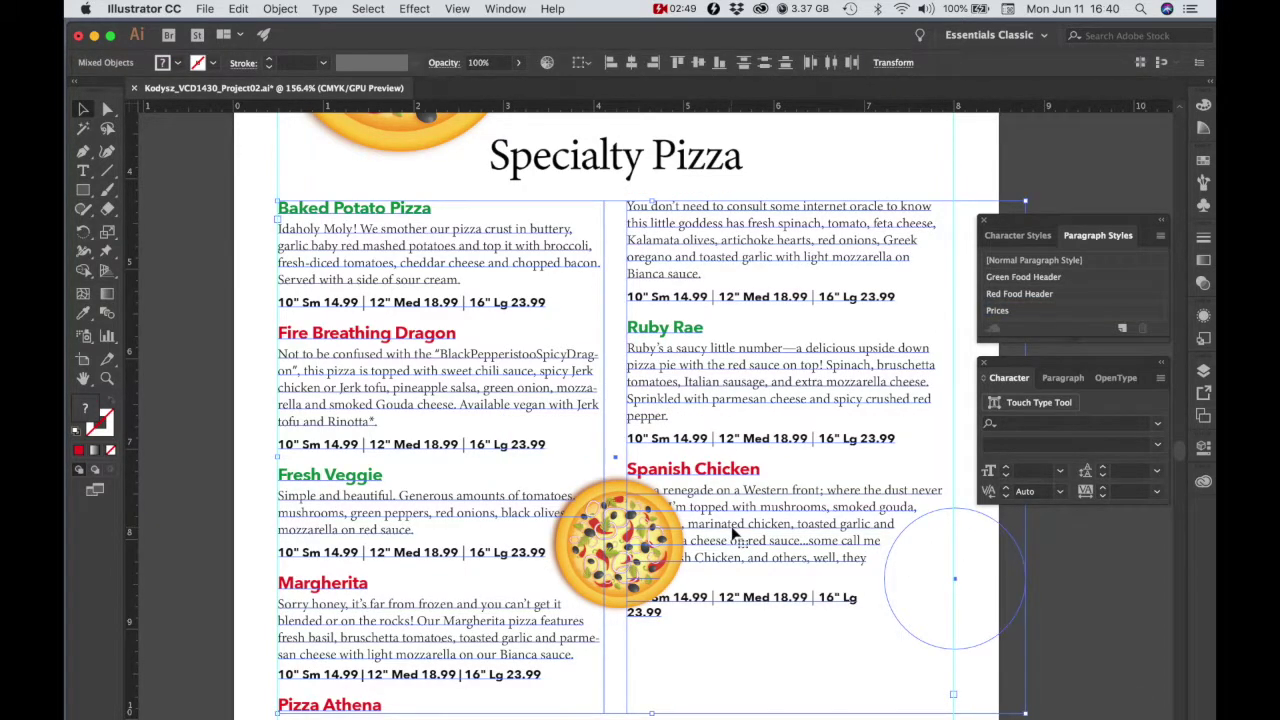
{"action": "left_click", "coordinate": [948, 512]}
{"action": "left_click_drag", "start_coordinate": [972, 517], "coordinate": [636, 484]}
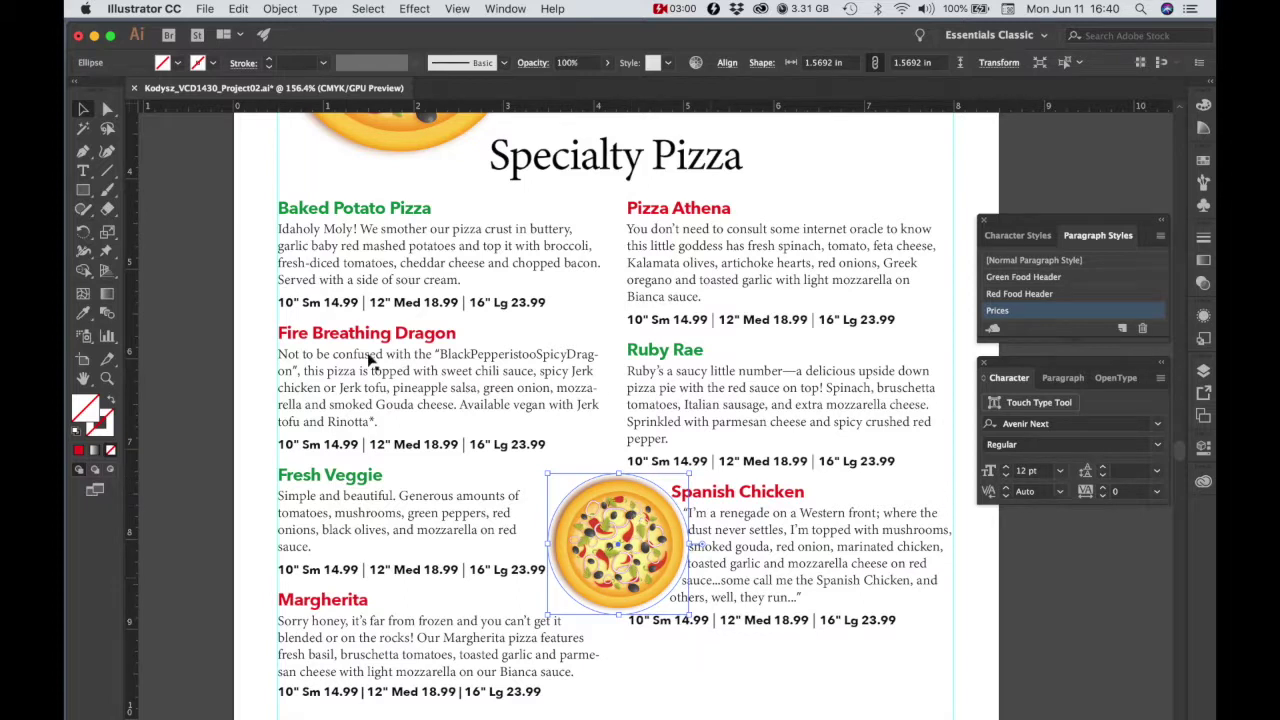
Step: Review the basic character formats of the Prices paragraph style and close its options without changes
{"action": "left_click", "coordinate": [84, 172]}
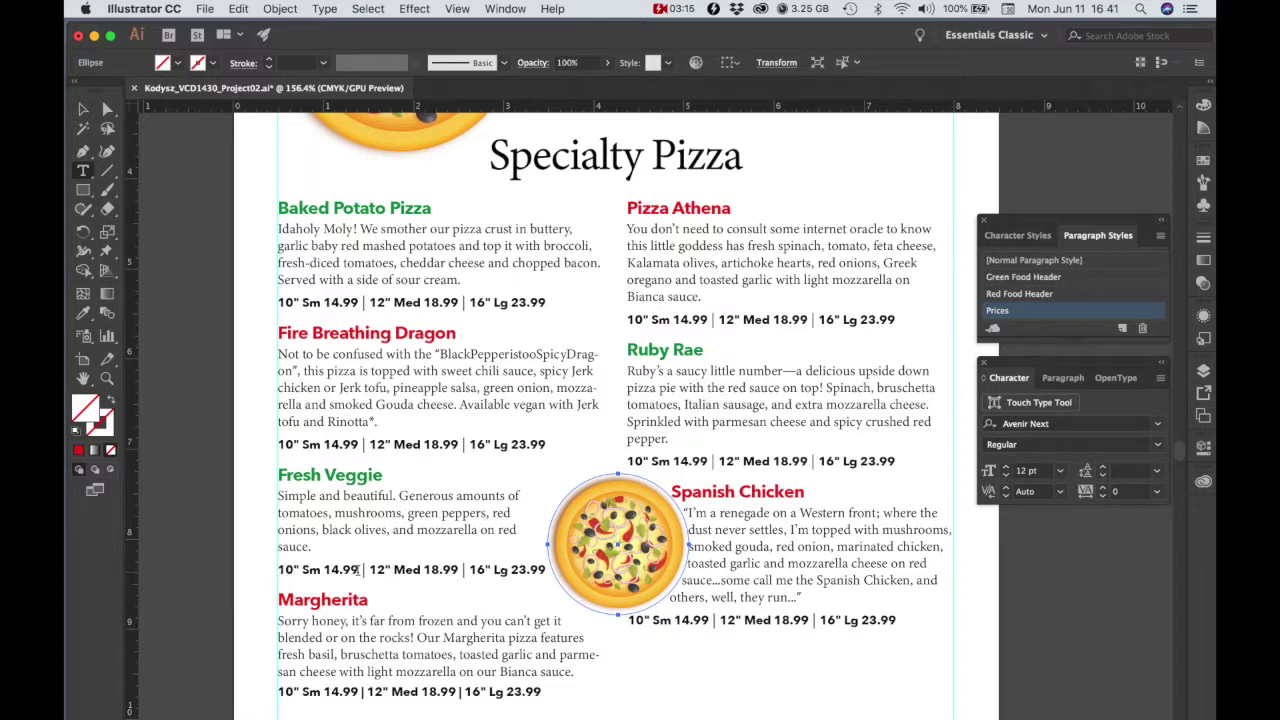
{"action": "left_click", "coordinate": [1162, 236]}
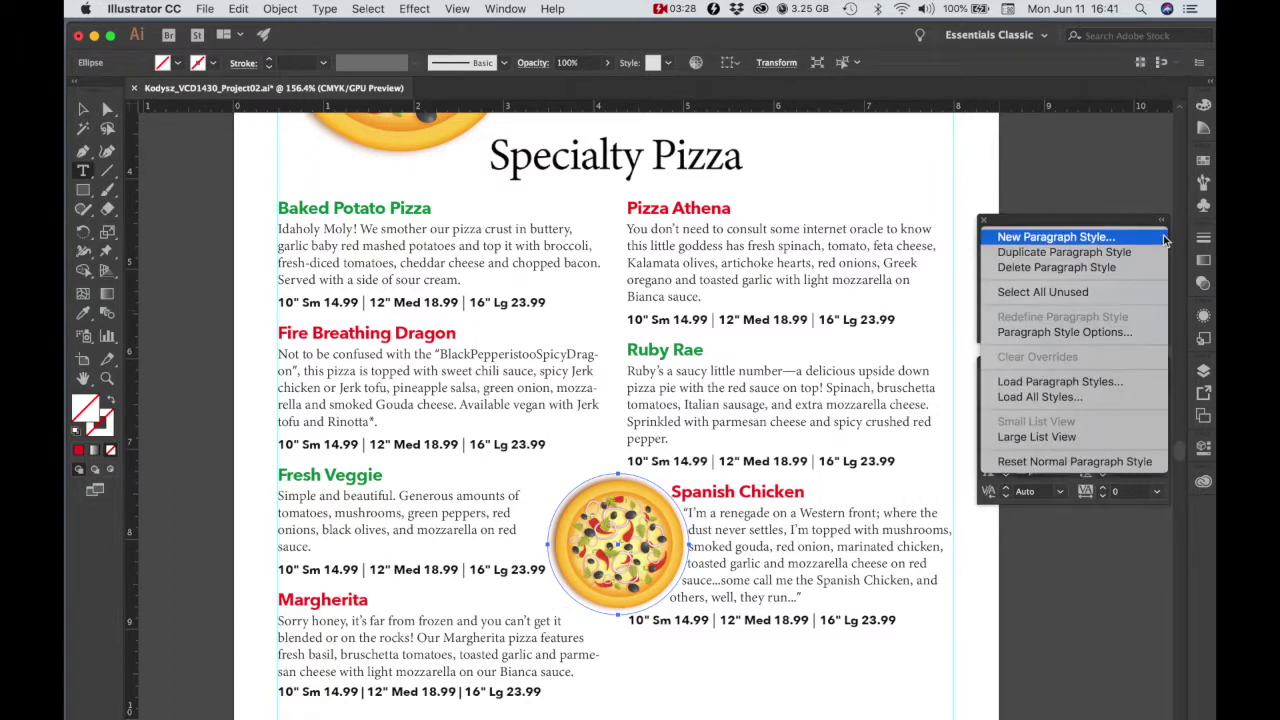
{"action": "left_click", "coordinate": [1065, 333]}
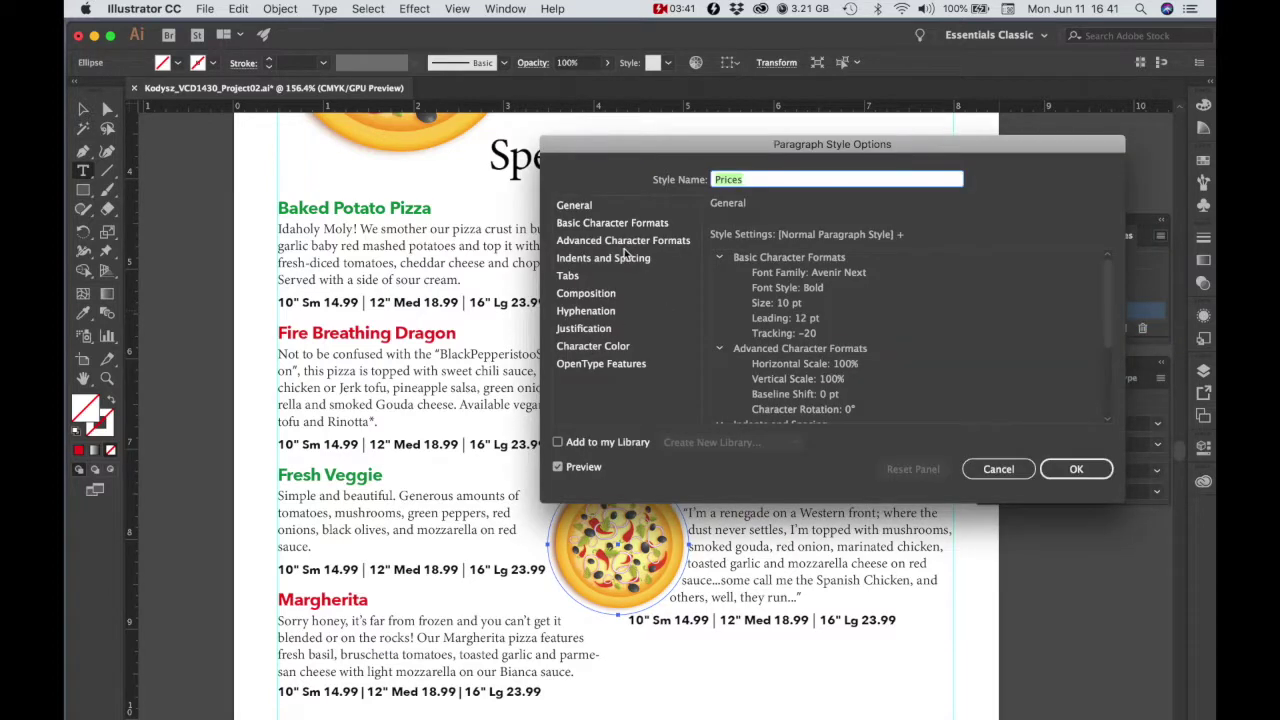
{"action": "left_click", "coordinate": [606, 224]}
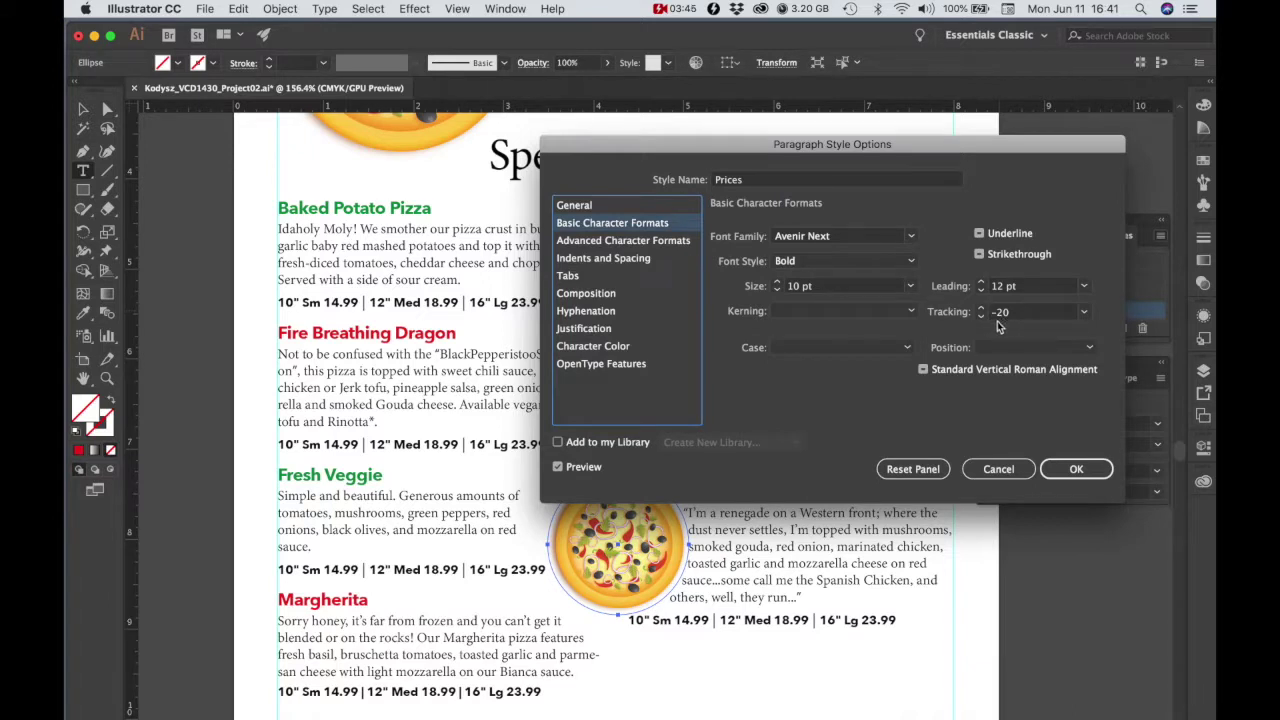
{"action": "left_click", "coordinate": [991, 476]}
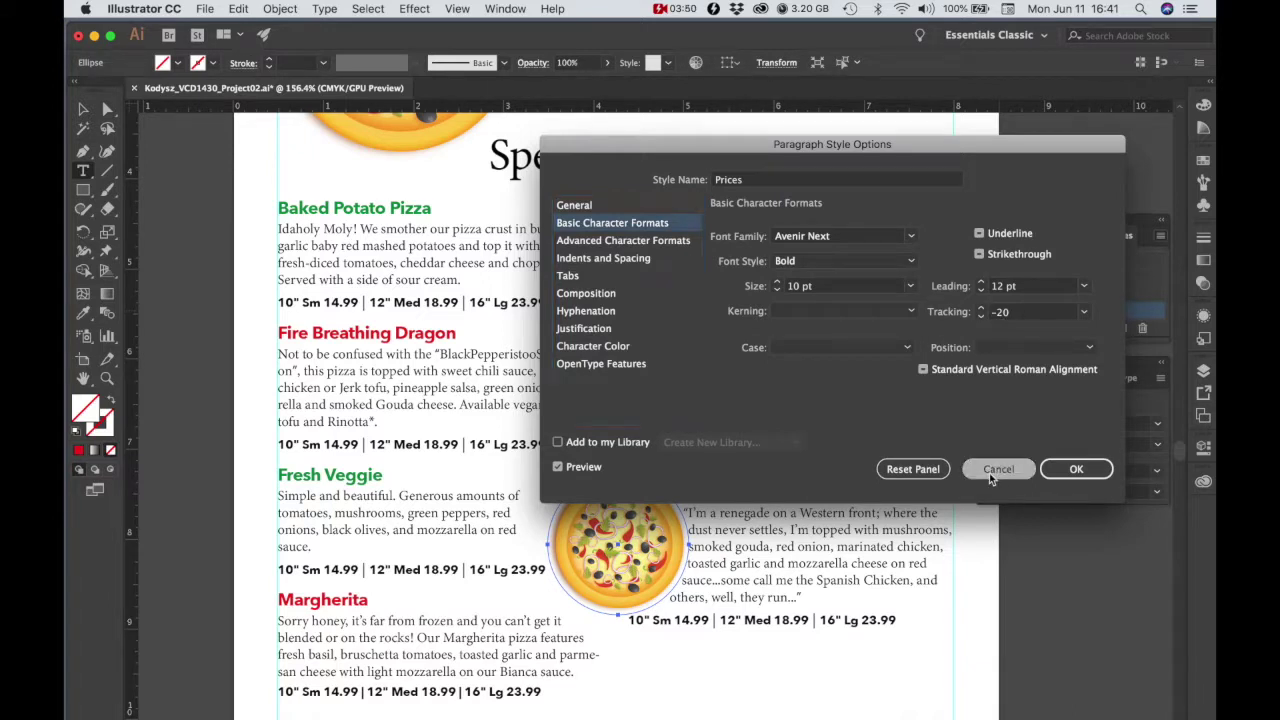
{"action": "key", "text": "Escape"}
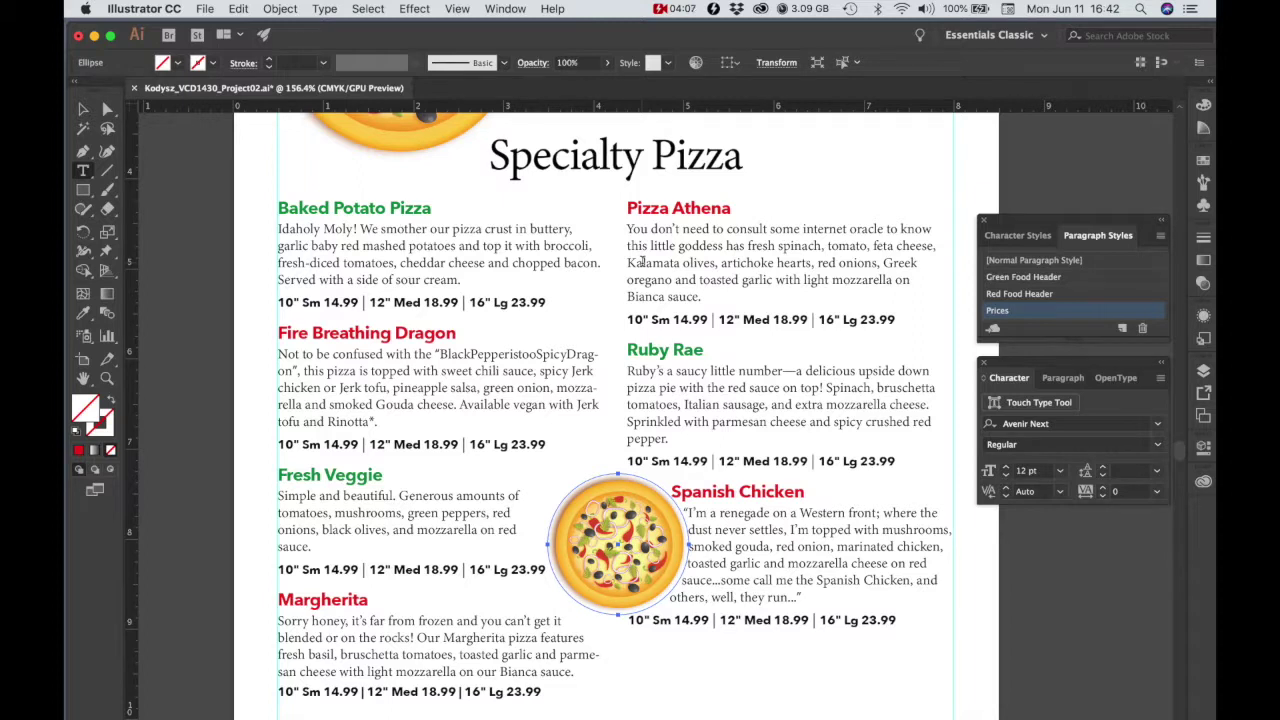
Step: Draw a vertical divider line between the two menu columns, ending just above the small pizza, with a 0.5 pt black stroke
{"action": "left_click", "coordinate": [107, 171]}
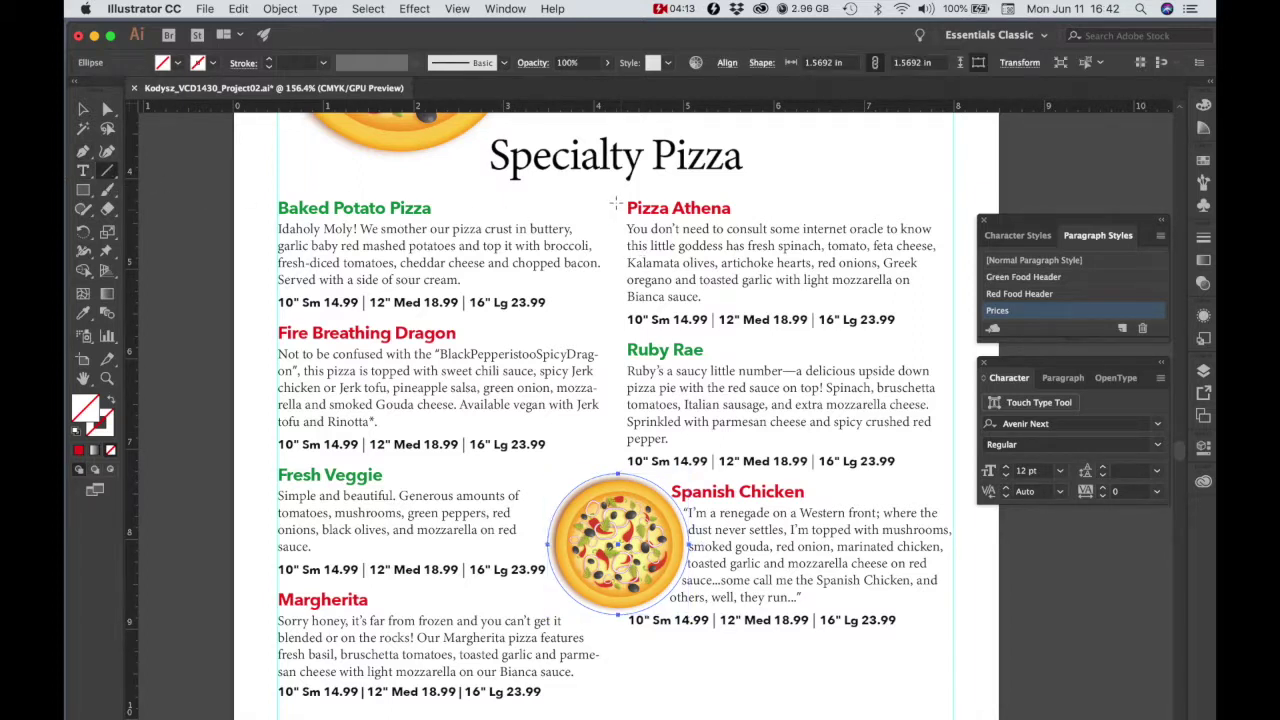
{"action": "left_click_drag", "start_coordinate": [617, 203], "coordinate": [619, 468]}
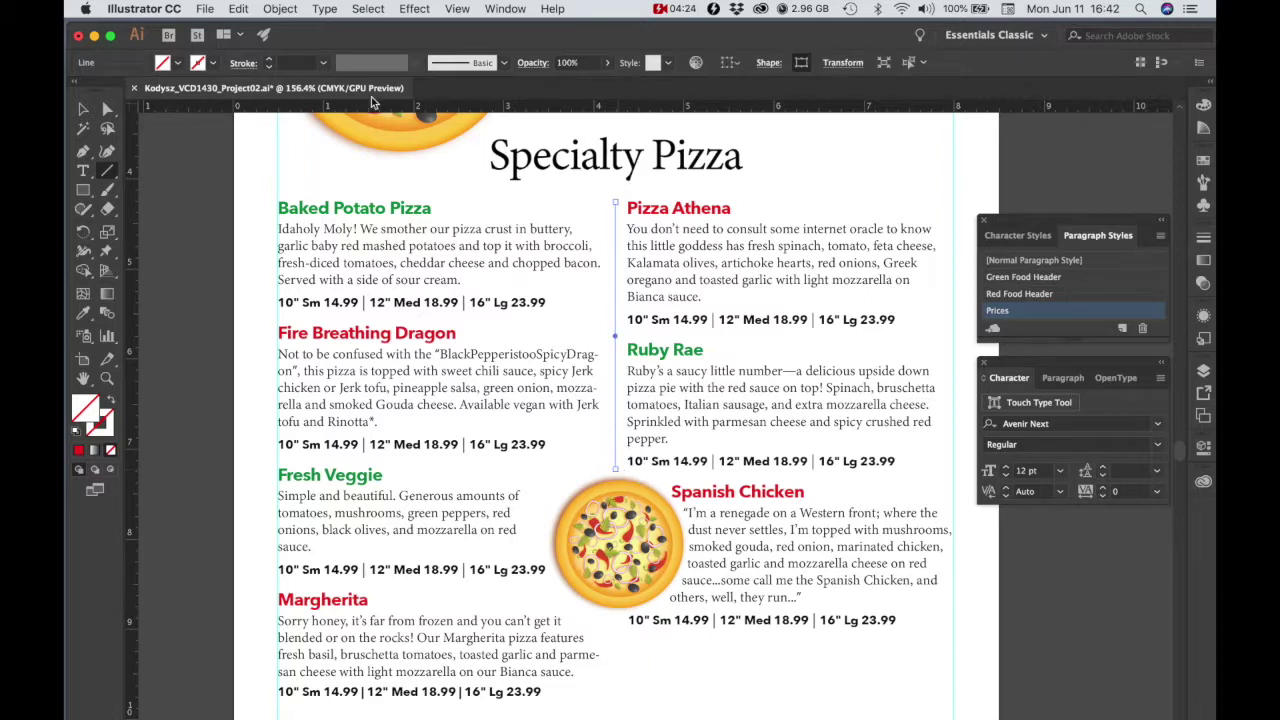
{"action": "left_click", "coordinate": [320, 62]}
{"action": "left_click", "coordinate": [323, 65]}
{"action": "left_click", "coordinate": [323, 62]}
{"action": "left_click", "coordinate": [345, 100]}
{"action": "key", "text": "v"}
{"action": "left_click", "coordinate": [241, 238]}
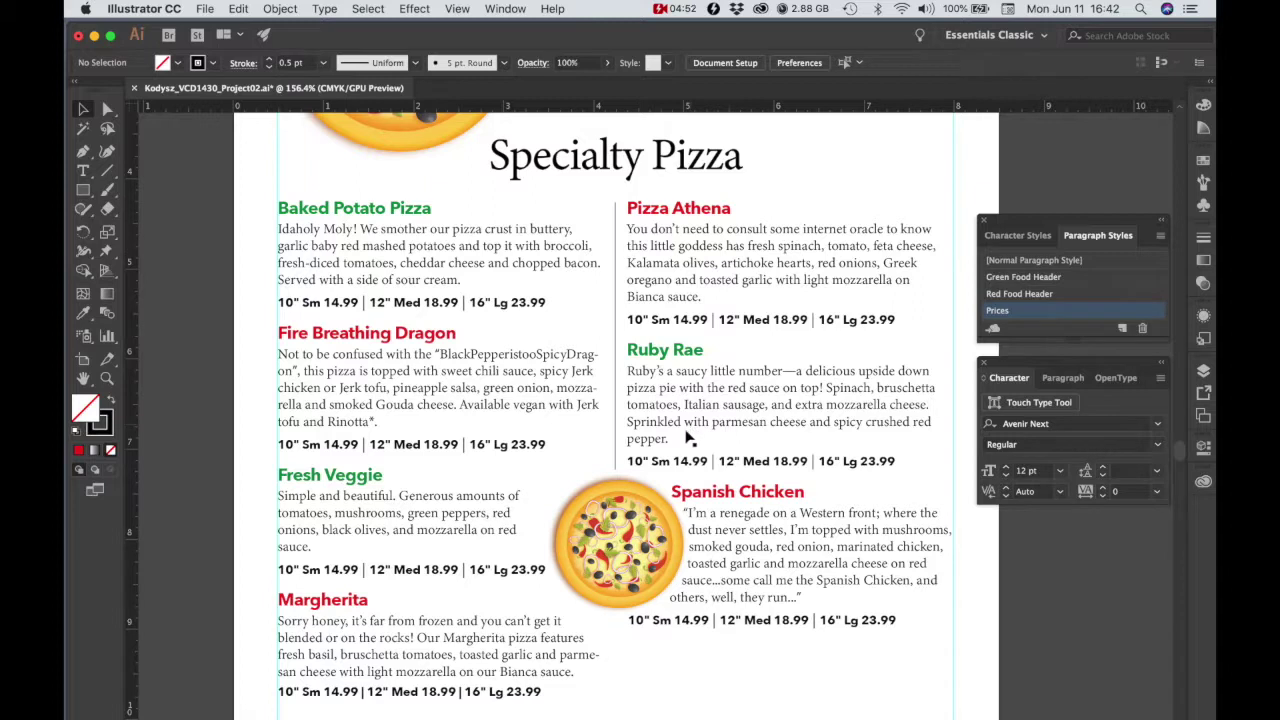
Step: Duplicate the divider line straight down and shorten the copy to run from below the small pizza to the last price line
{"action": "left_click", "coordinate": [615, 266]}
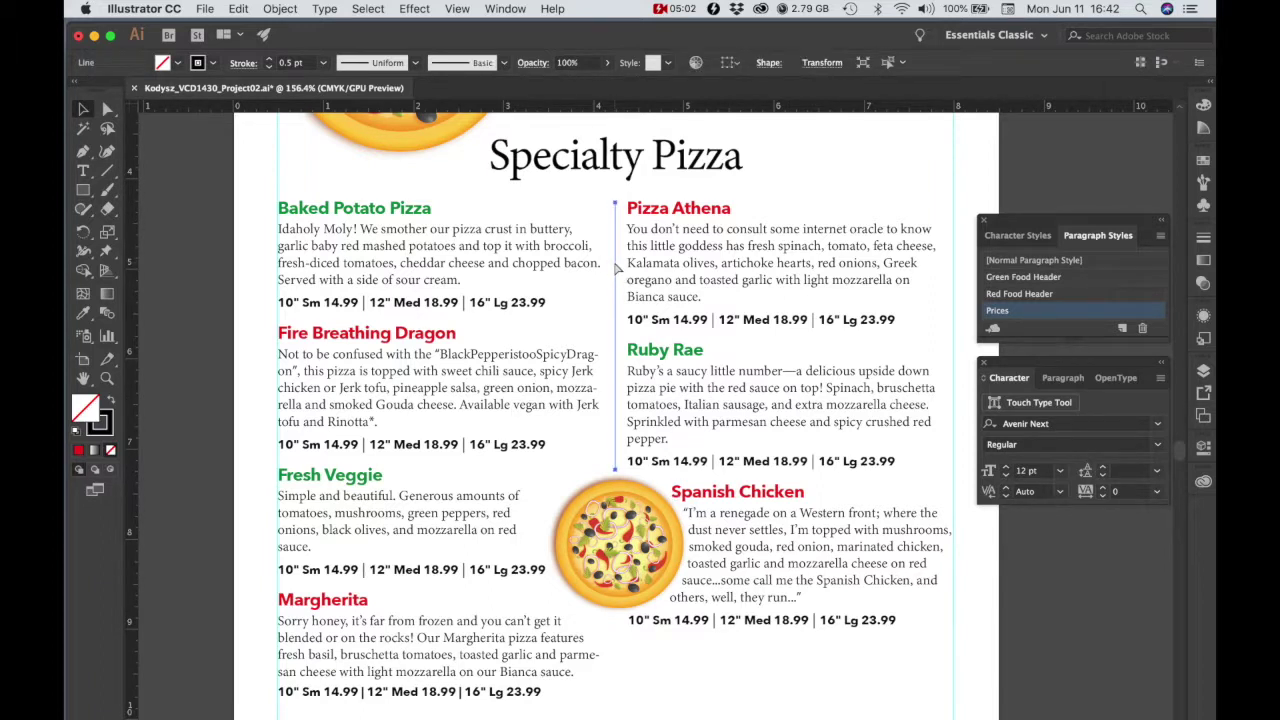
{"action": "scroll", "coordinate": [706, 298], "scroll_direction": "down", "scroll_amount": 3}
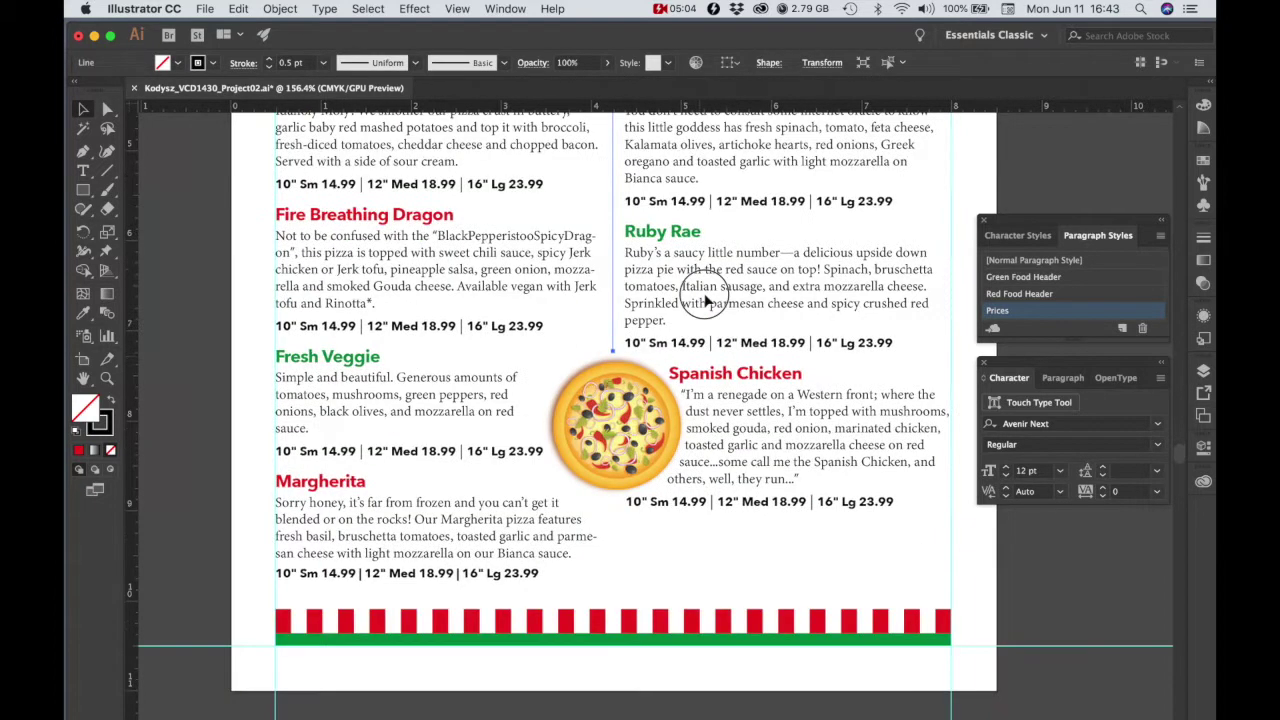
{"action": "scroll", "coordinate": [706, 298], "scroll_direction": "down", "scroll_amount": 2}
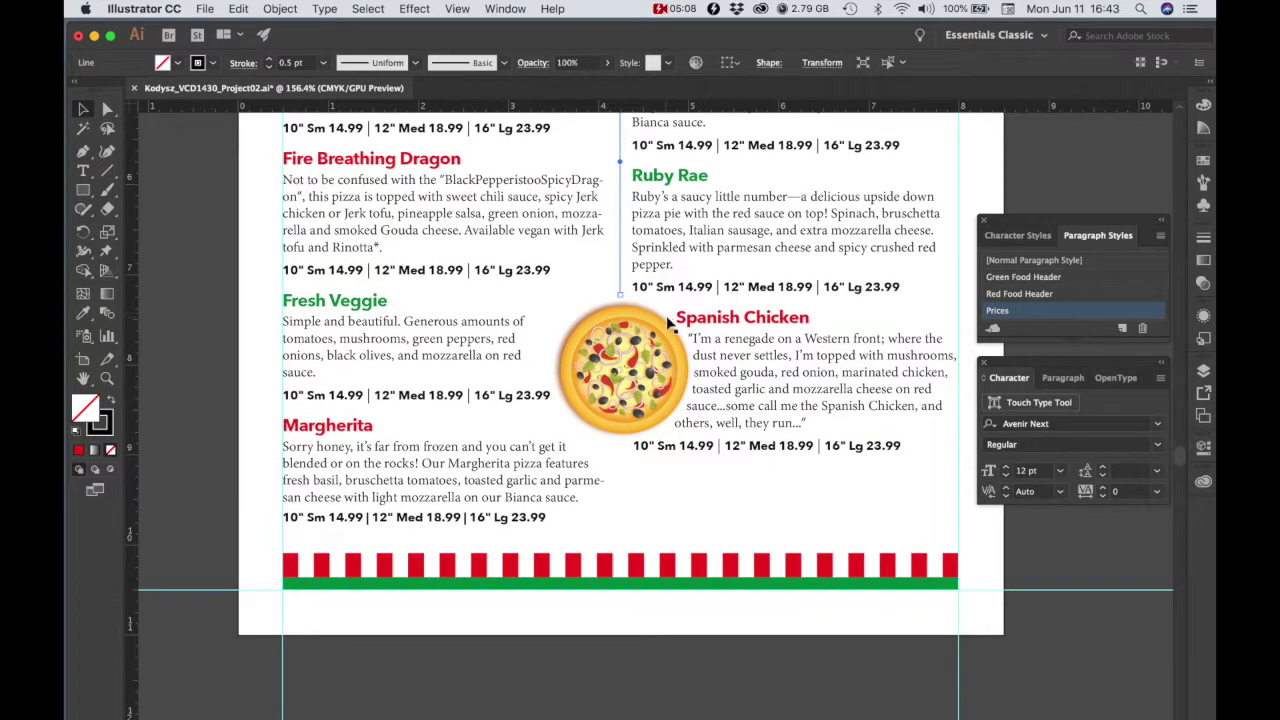
{"action": "left_click_drag", "start_coordinate": [621, 246], "coordinate": [618, 482]}
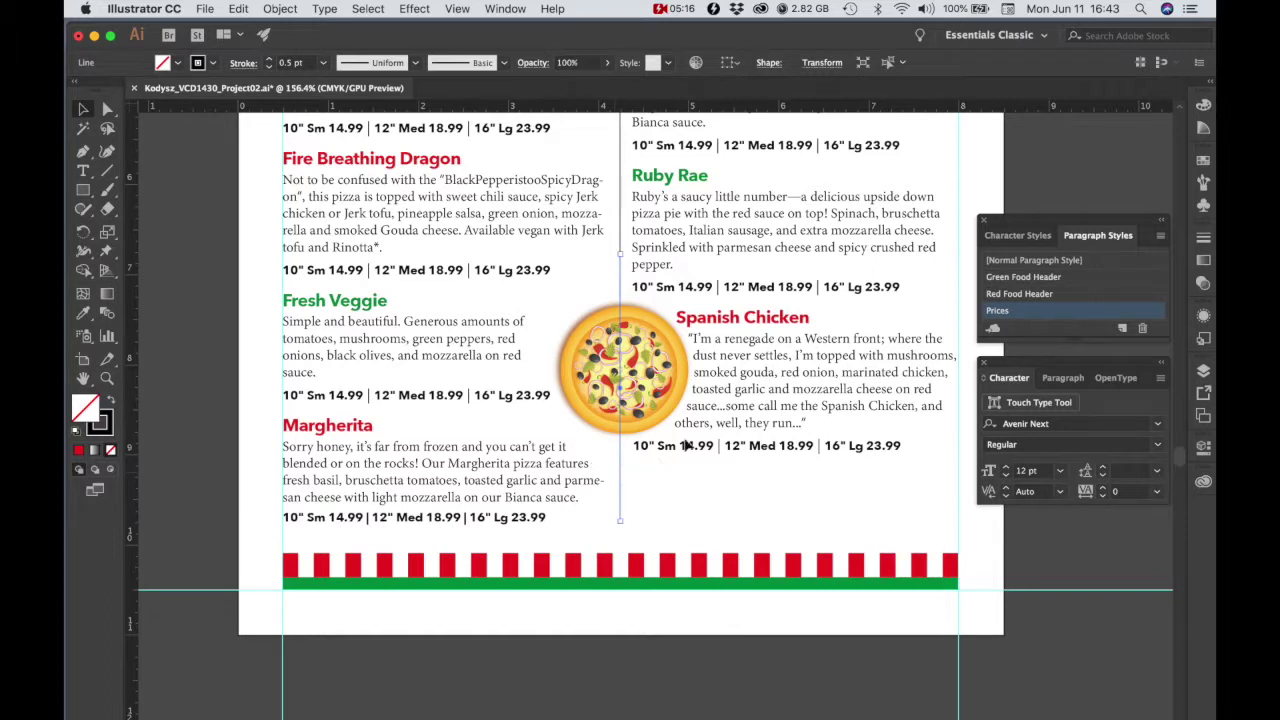
{"action": "left_click_drag", "start_coordinate": [620, 254], "coordinate": [628, 449]}
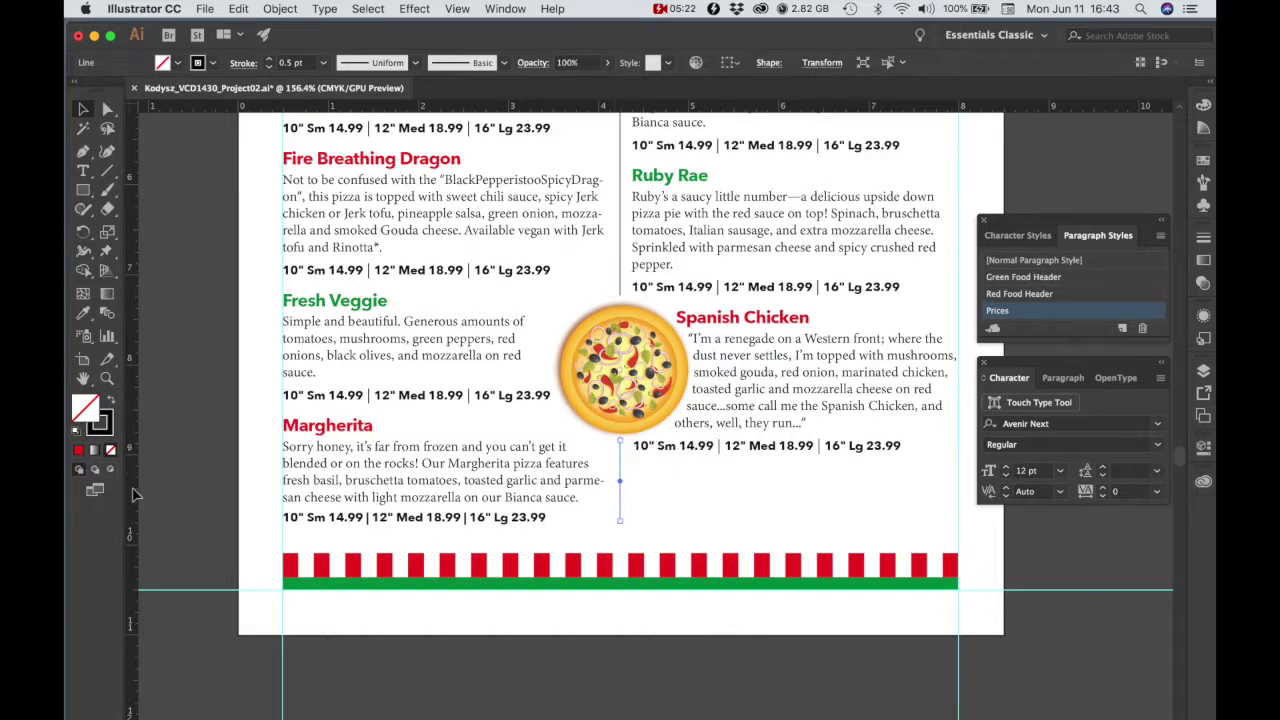
Step: Deselect the divider line and check the whole menu page, including the area around the small pizza
{"action": "left_click", "coordinate": [223, 486]}
{"action": "mouse_move", "coordinate": [800, 478]}
{"action": "left_mouse_down"}
{"action": "mouse_move", "coordinate": [737, 463]}
{"action": "mouse_move", "coordinate": [688, 428]}
{"action": "left_mouse_up"}
{"action": "scroll", "coordinate": [686, 426], "scroll_direction": "down", "scroll_amount": 1}
{"action": "scroll", "coordinate": [673, 411], "scroll_direction": "down", "scroll_amount": 5}
{"action": "left_click_drag", "start_coordinate": [702, 322], "coordinate": [686, 449]}
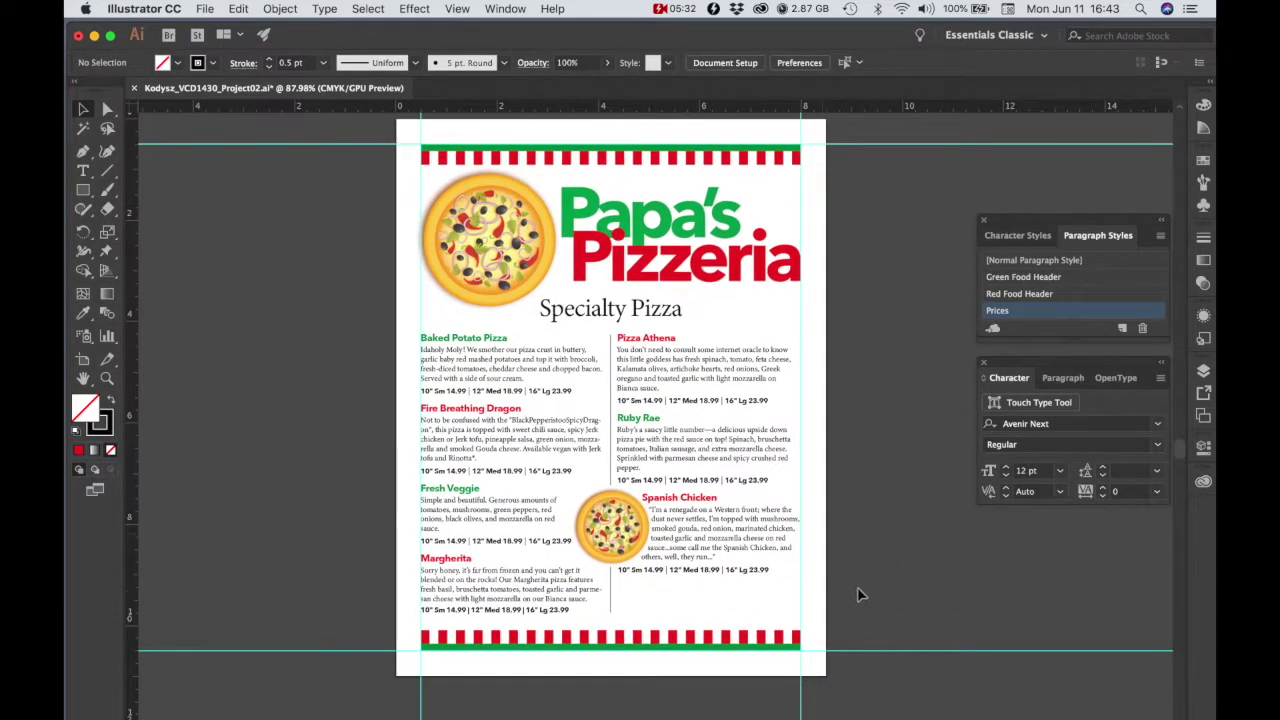
{"action": "left_click_drag", "start_coordinate": [751, 606], "coordinate": [797, 606]}
{"action": "left_click_drag", "start_coordinate": [661, 531], "coordinate": [741, 549]}
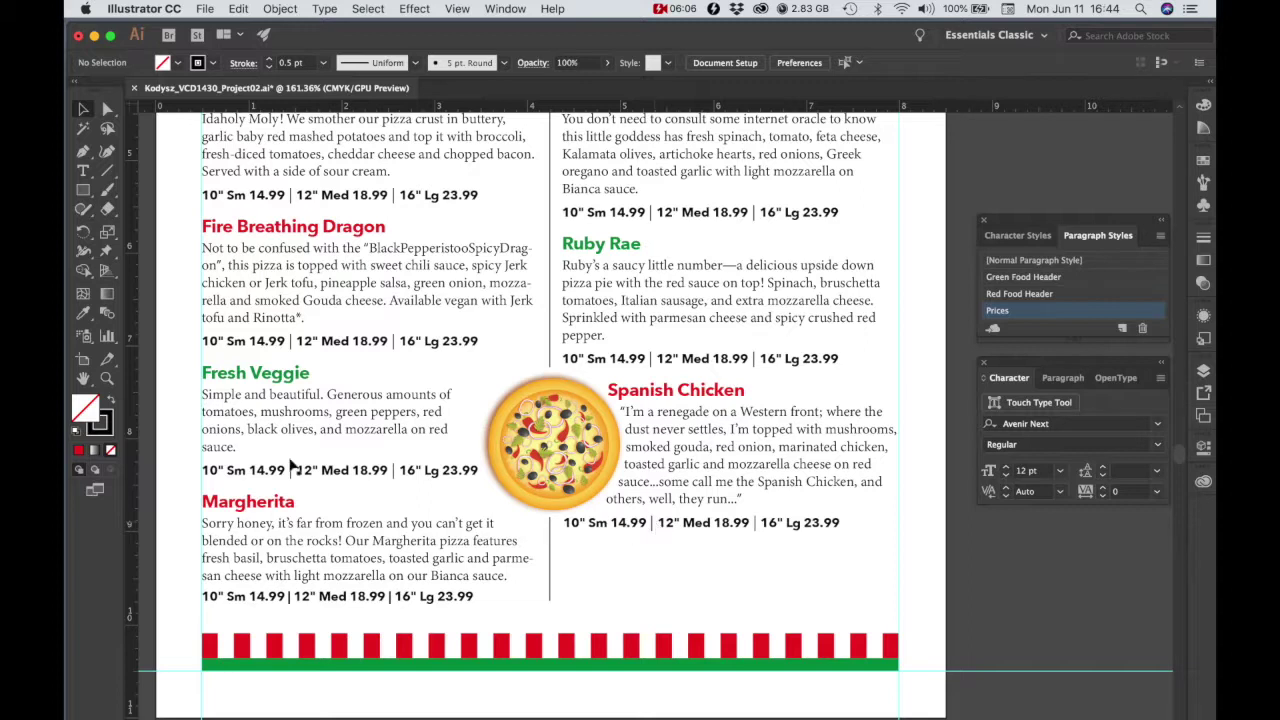
Step: Split the Spanish Chicken price line into three separate lines, replacing each vertical bar separator with a paragraph break
{"action": "left_click", "coordinate": [84, 172]}
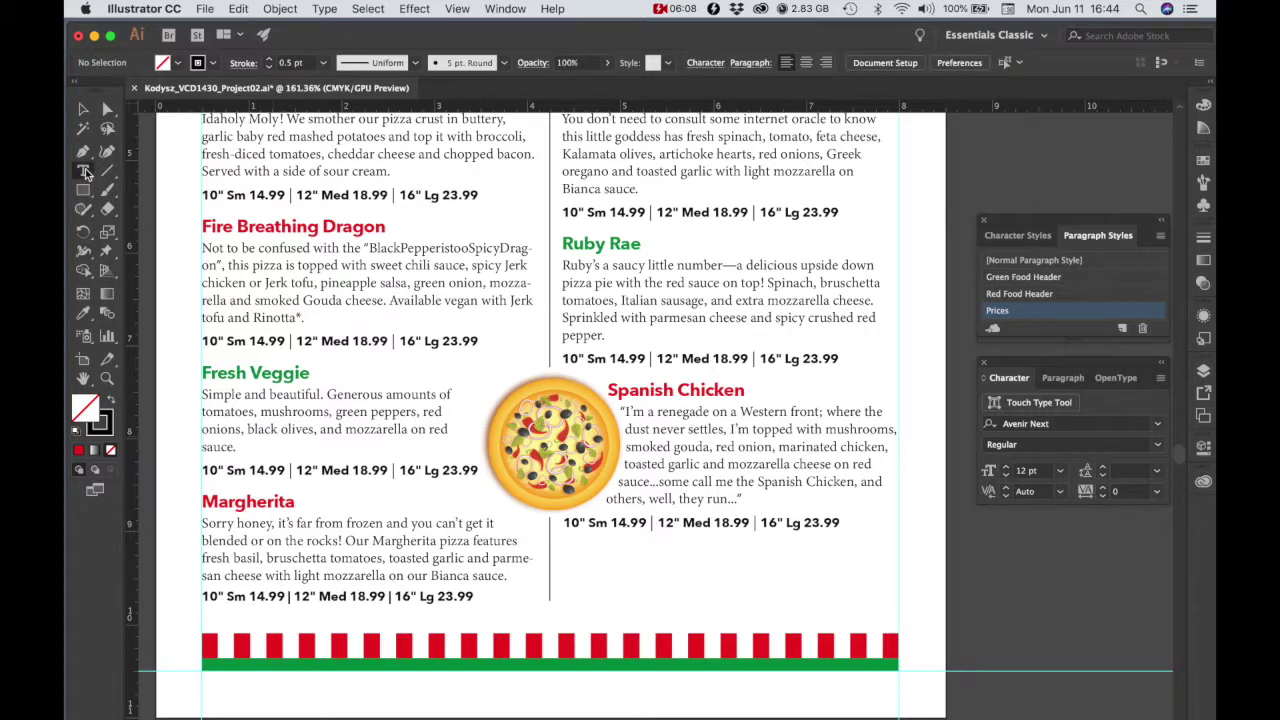
{"action": "left_click", "coordinate": [650, 523]}
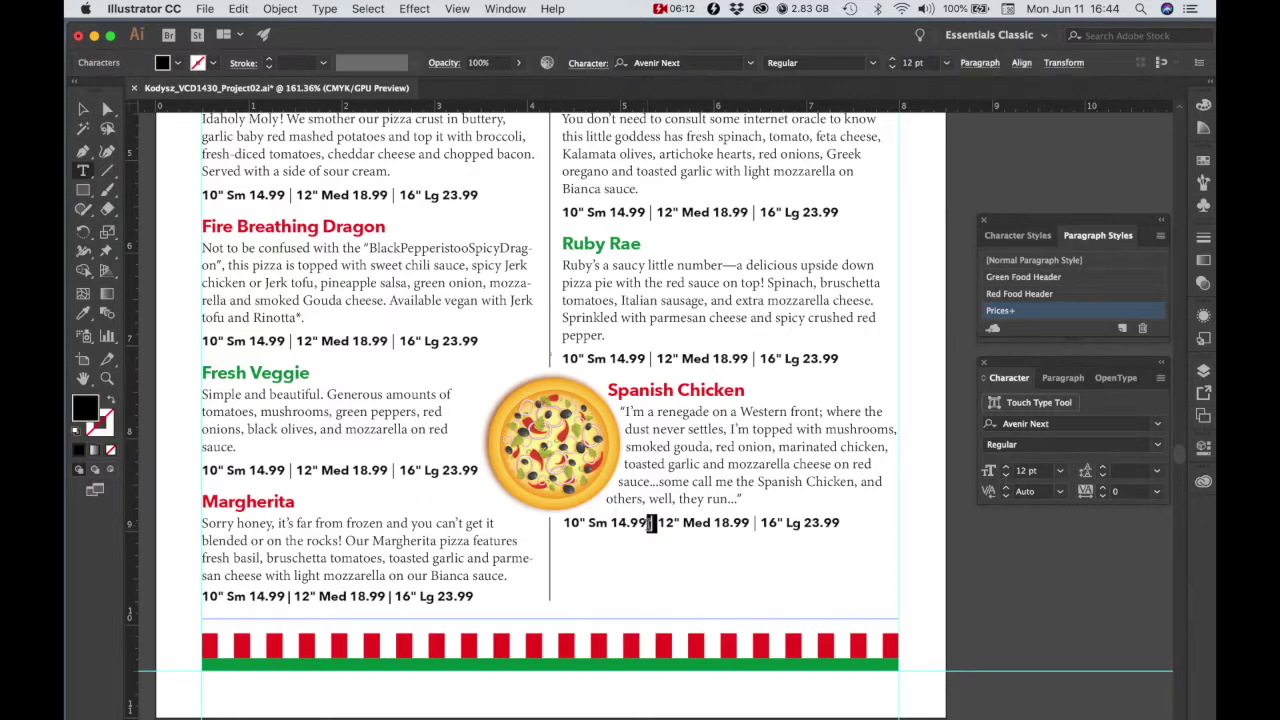
{"action": "key", "text": "Return"}
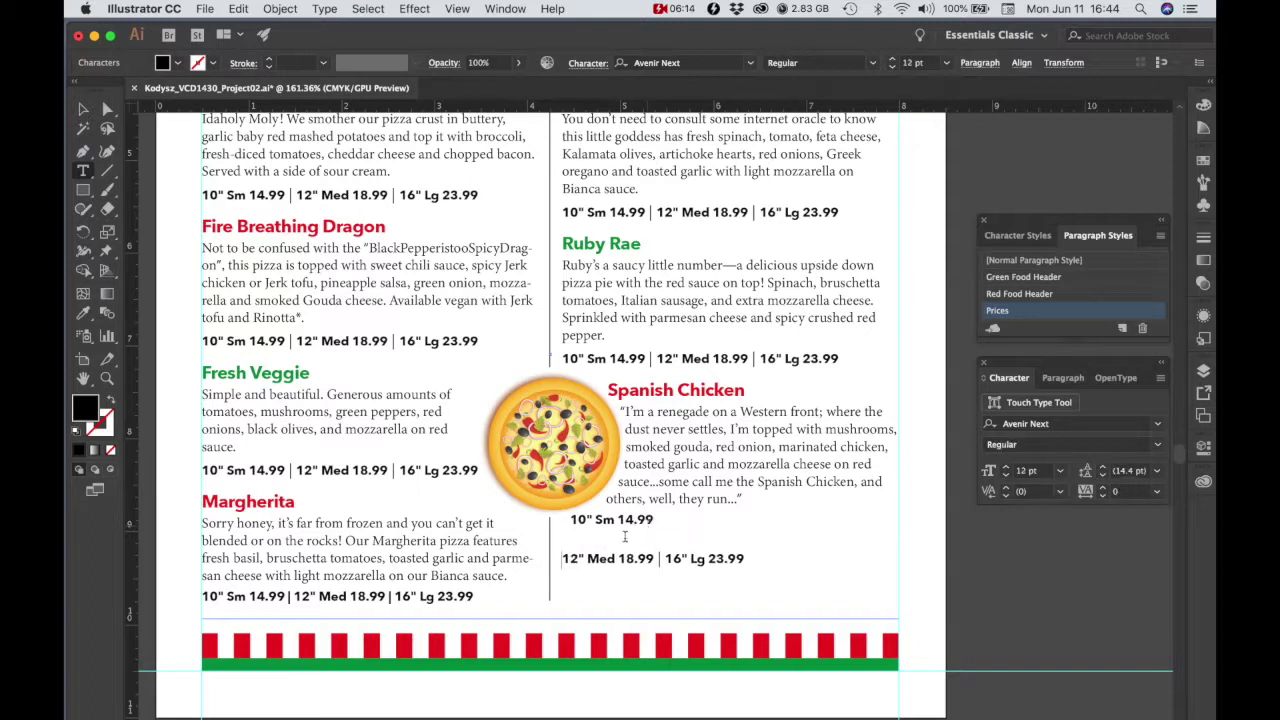
{"action": "left_click_drag", "start_coordinate": [663, 559], "coordinate": [654, 559]}
{"action": "key", "text": "Return"}
Step: Create a paragraph style named Prices Tab from the three Spanish Chicken price lines and apply it to them
{"action": "key", "text": "super+a"}
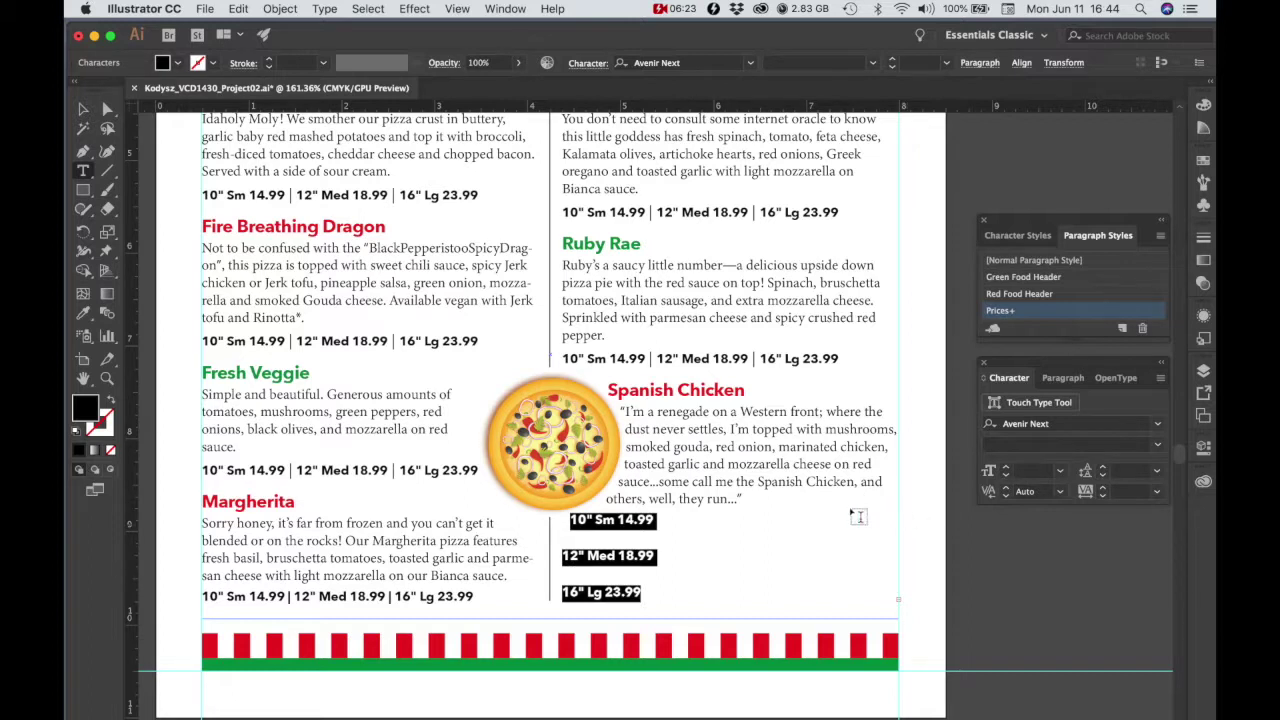
{"action": "left_click", "coordinate": [1123, 328]}
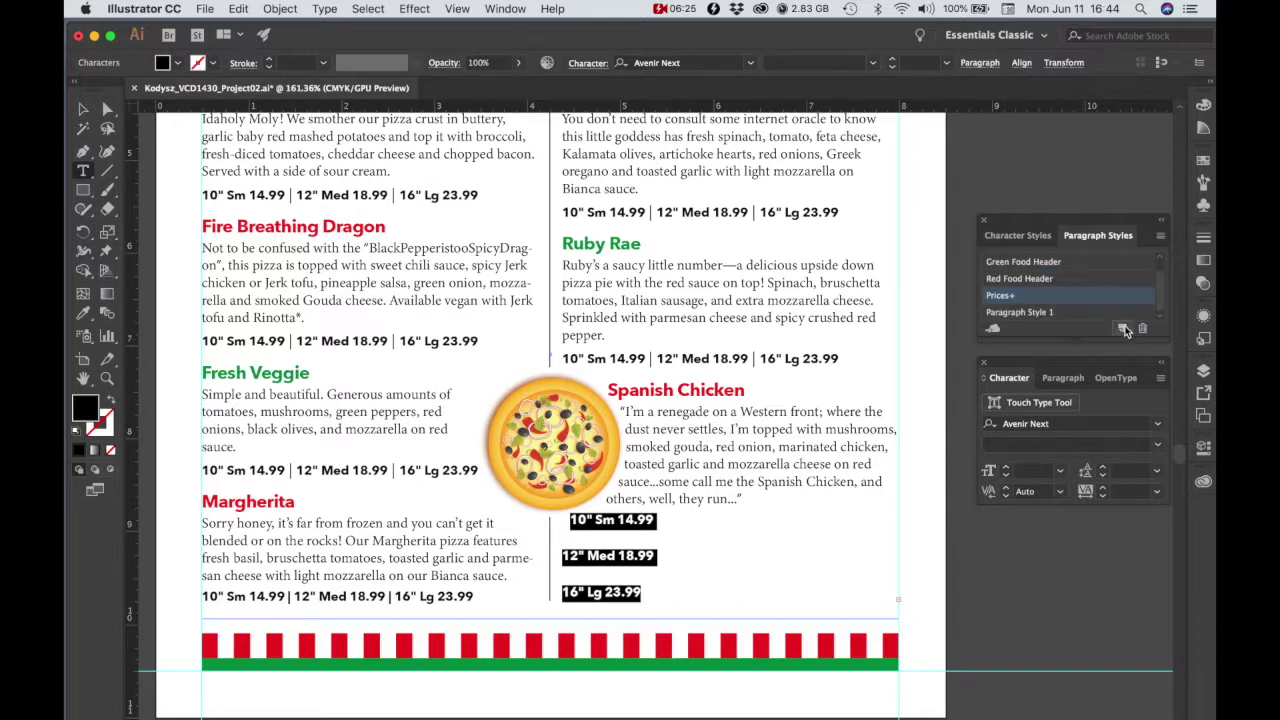
{"action": "double_click", "coordinate": [1019, 313]}
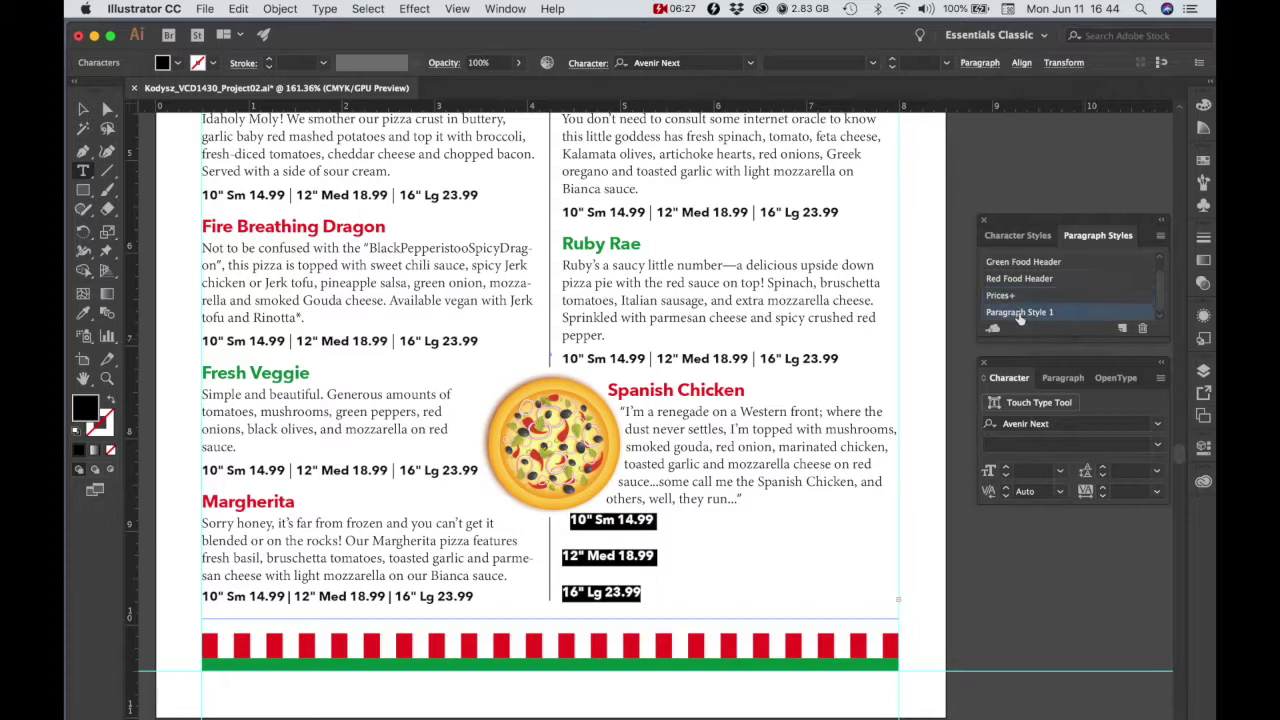
{"action": "type", "text": "Prices"}
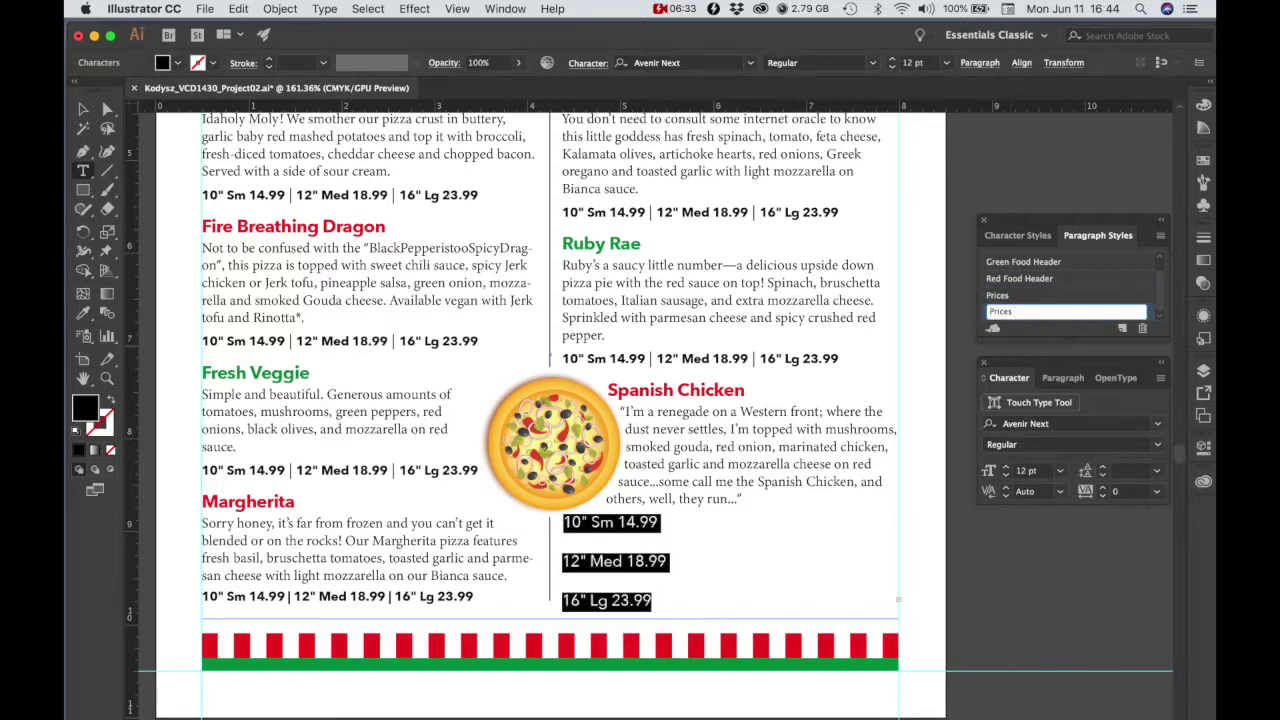
{"action": "type", "text": " Tag"}
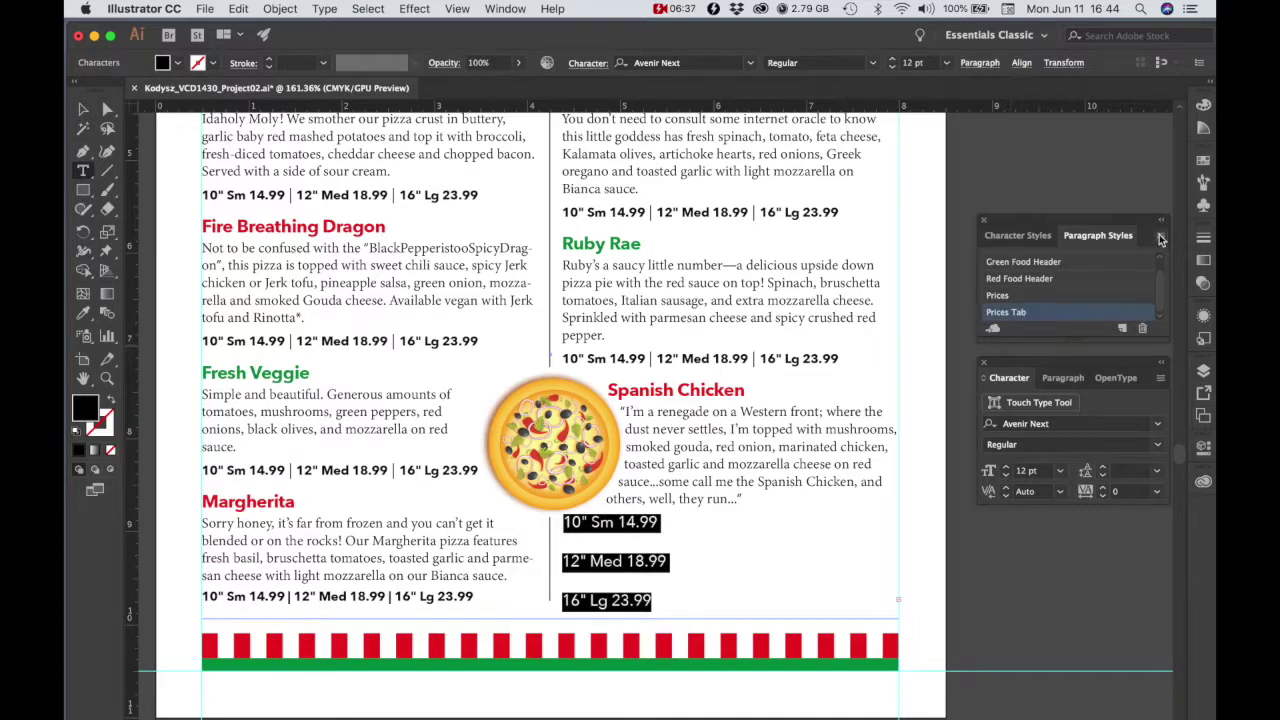
Step: Set the Prices Tab paragraph style's space after to 4 pt, keeping space before at 4 pt
{"action": "left_click", "coordinate": [1160, 235]}
{"action": "left_click", "coordinate": [1071, 333]}
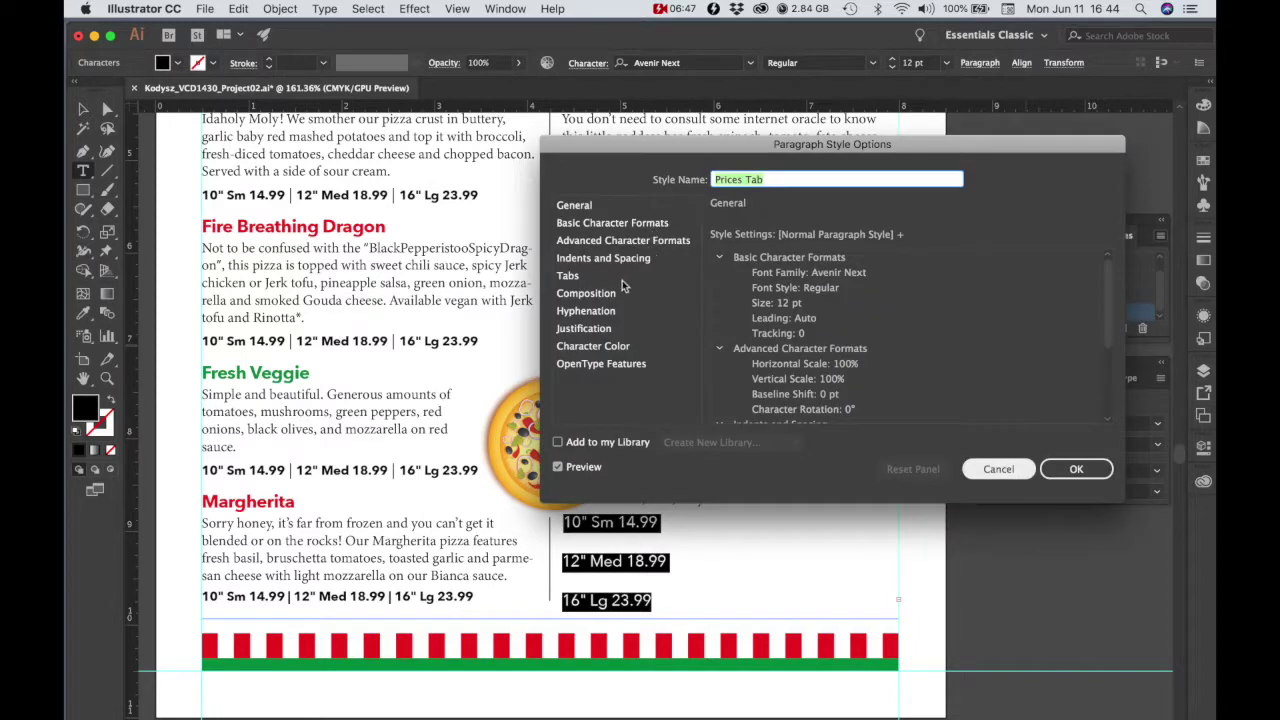
{"action": "left_click", "coordinate": [575, 261]}
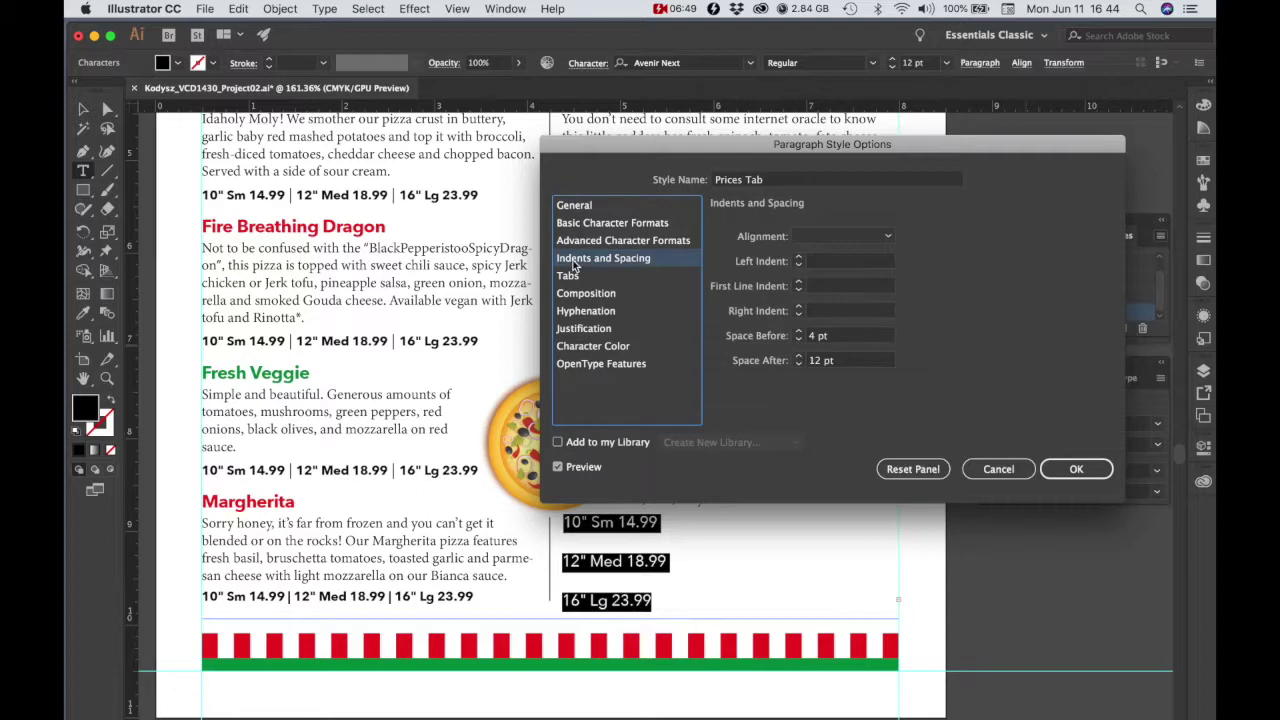
{"action": "double_click", "coordinate": [812, 361]}
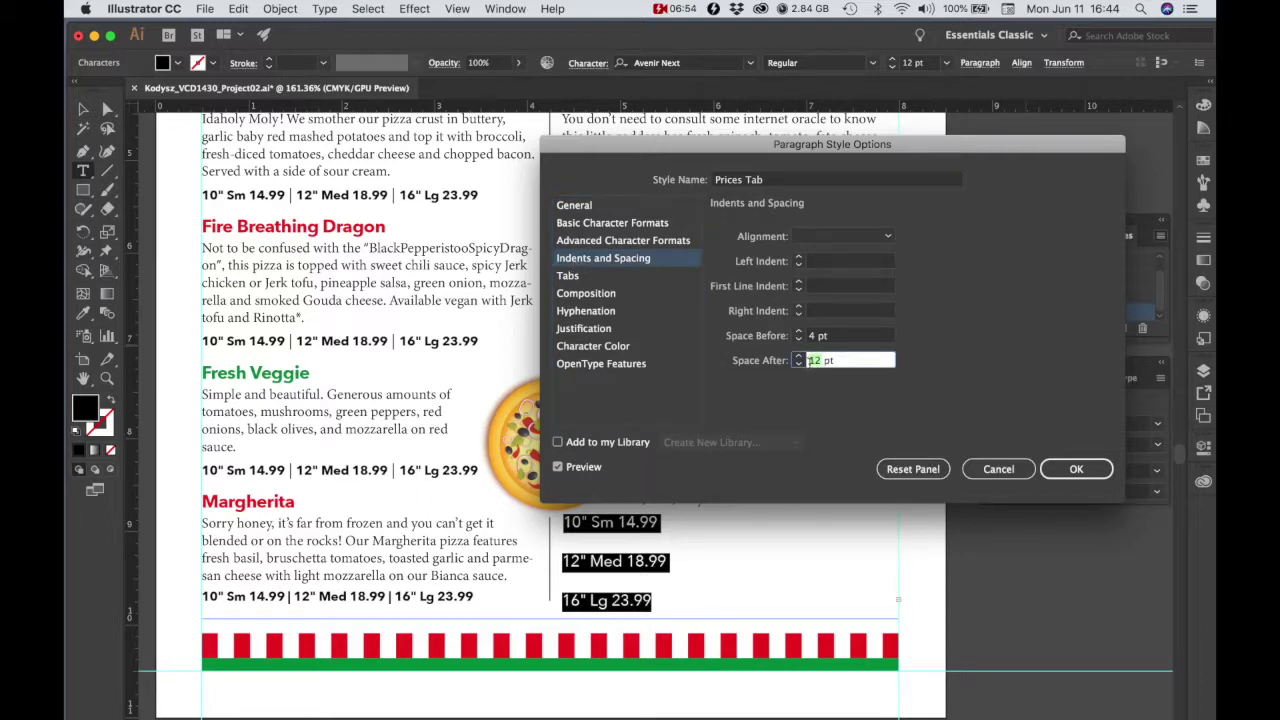
{"action": "type", "text": "8"}
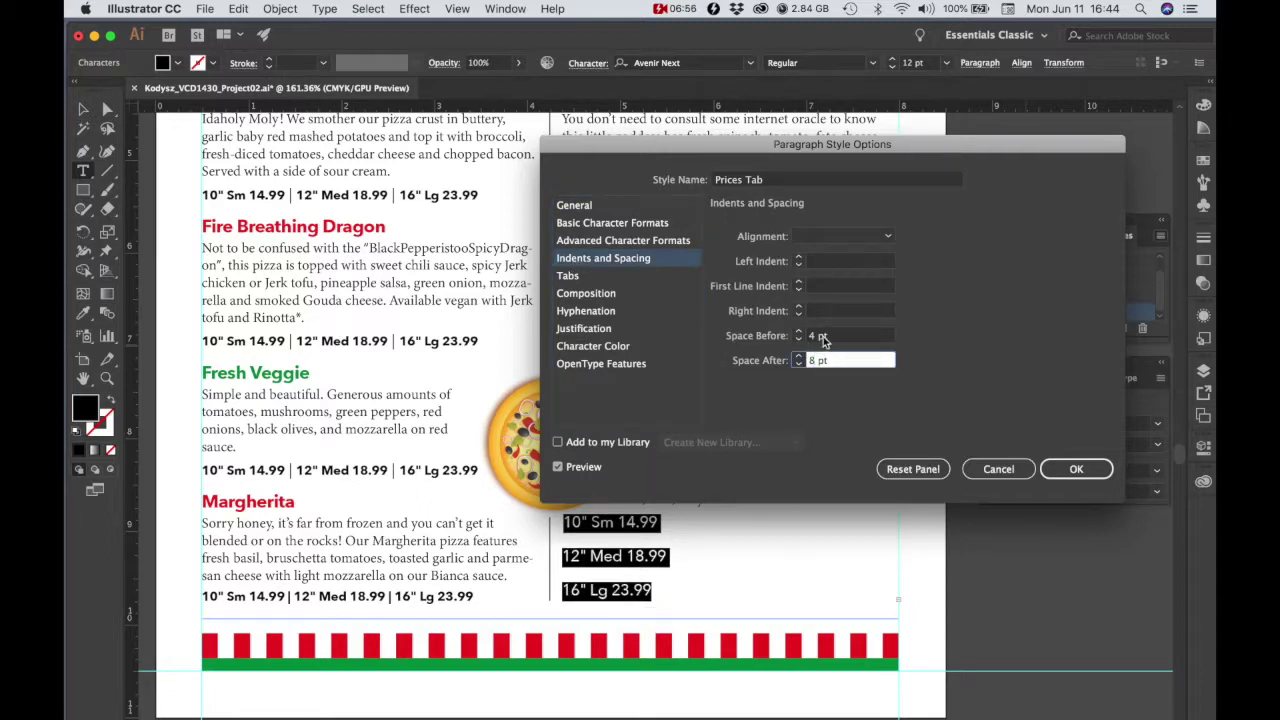
{"action": "left_click", "coordinate": [822, 336]}
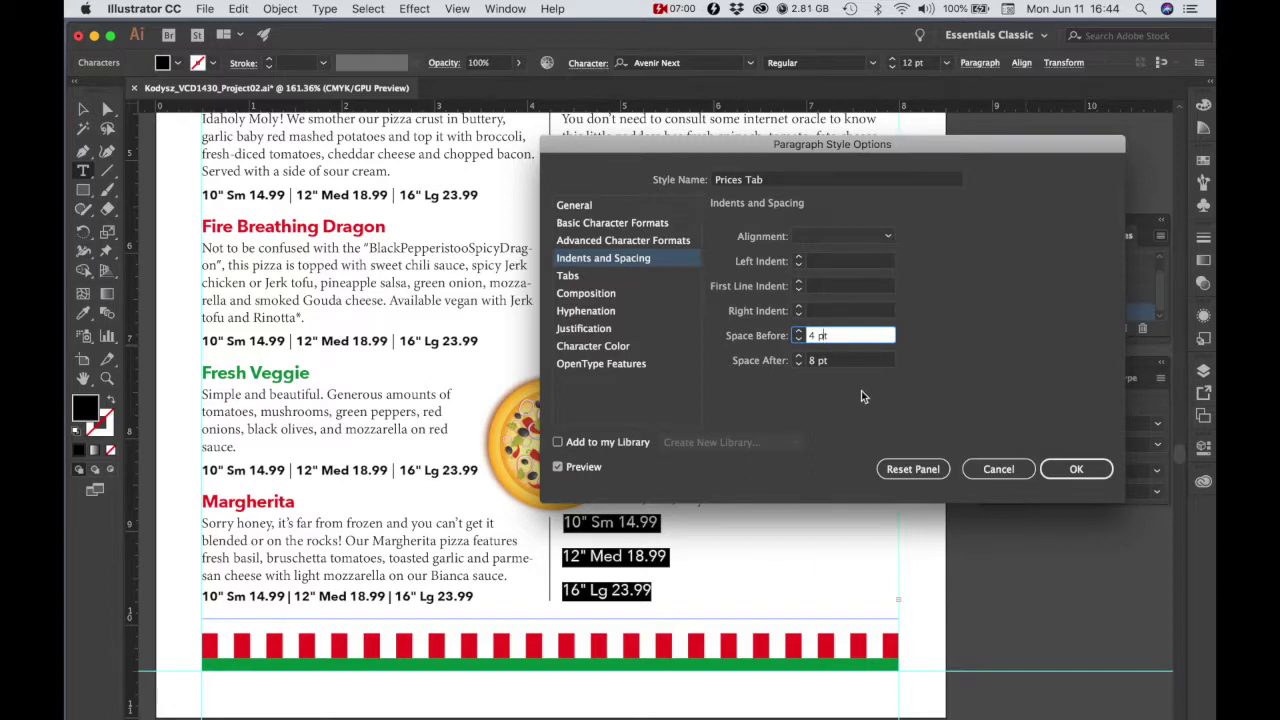
{"action": "key", "text": "Tab"}
{"action": "type", "text": "4"}
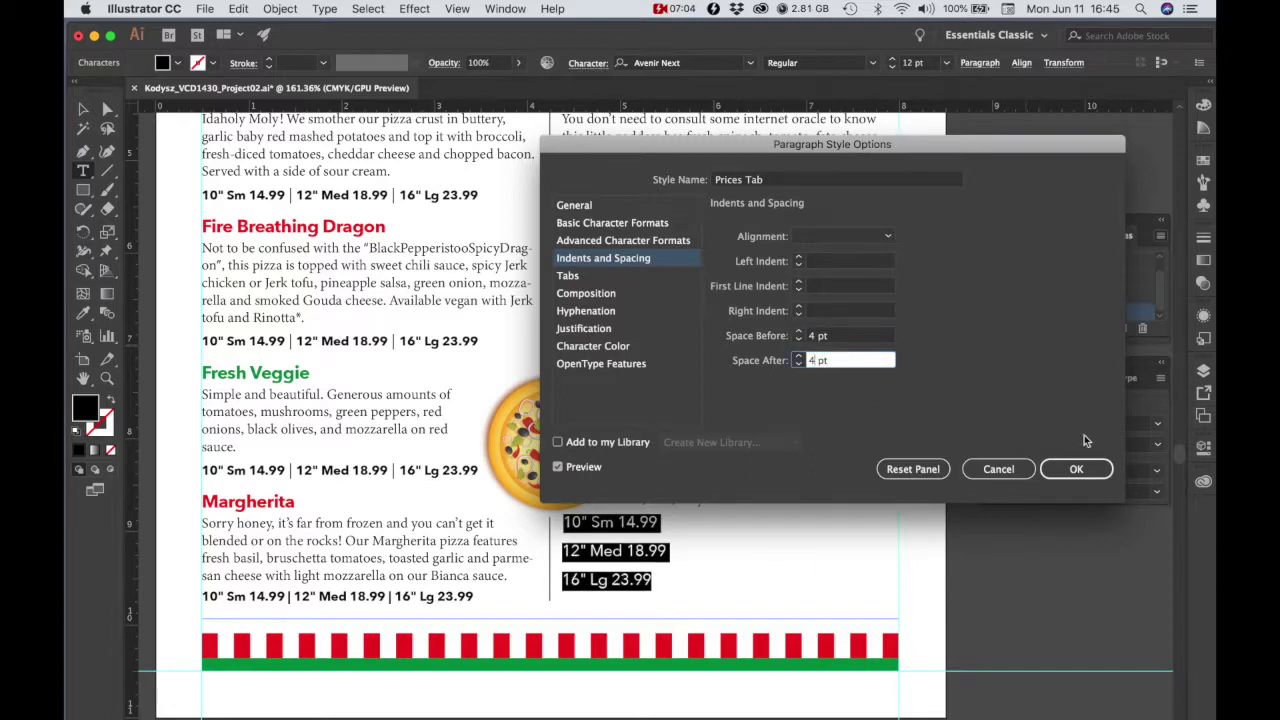
{"action": "left_click", "coordinate": [1066, 468]}
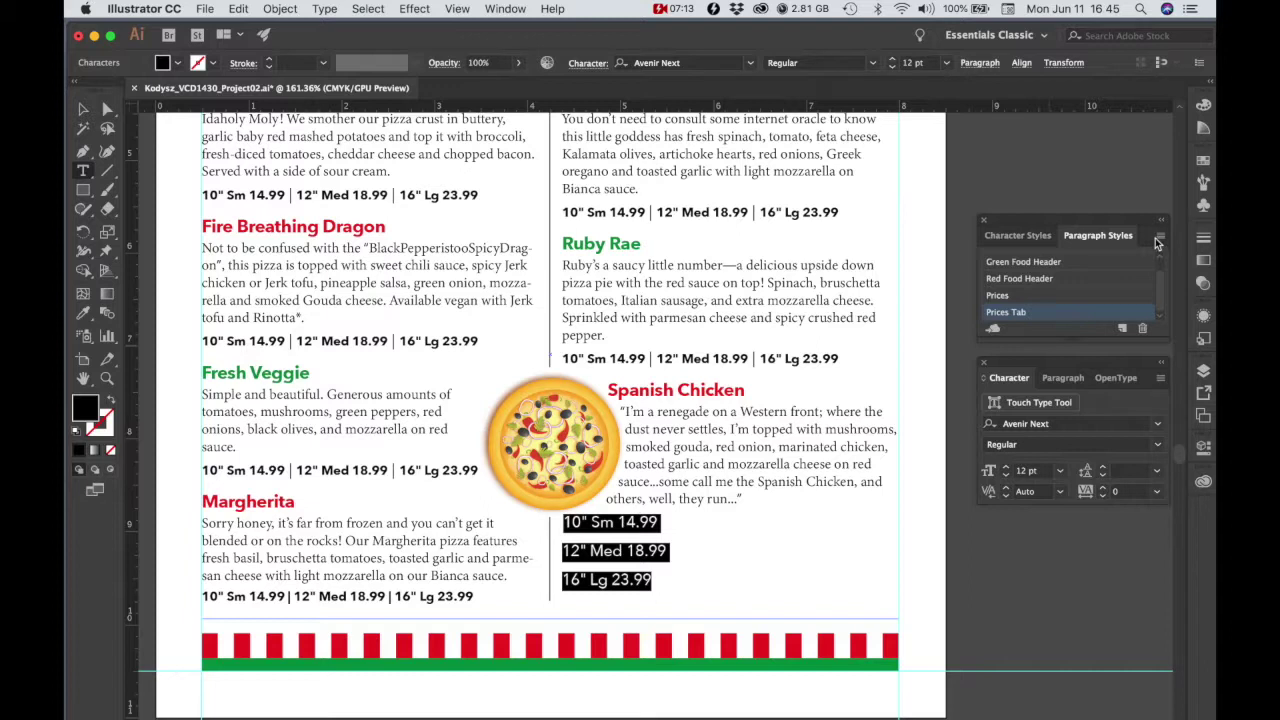
Step: Set the Prices Tab paragraph style's basic character formats to Bold and 10 pt
{"action": "left_click", "coordinate": [1159, 240]}
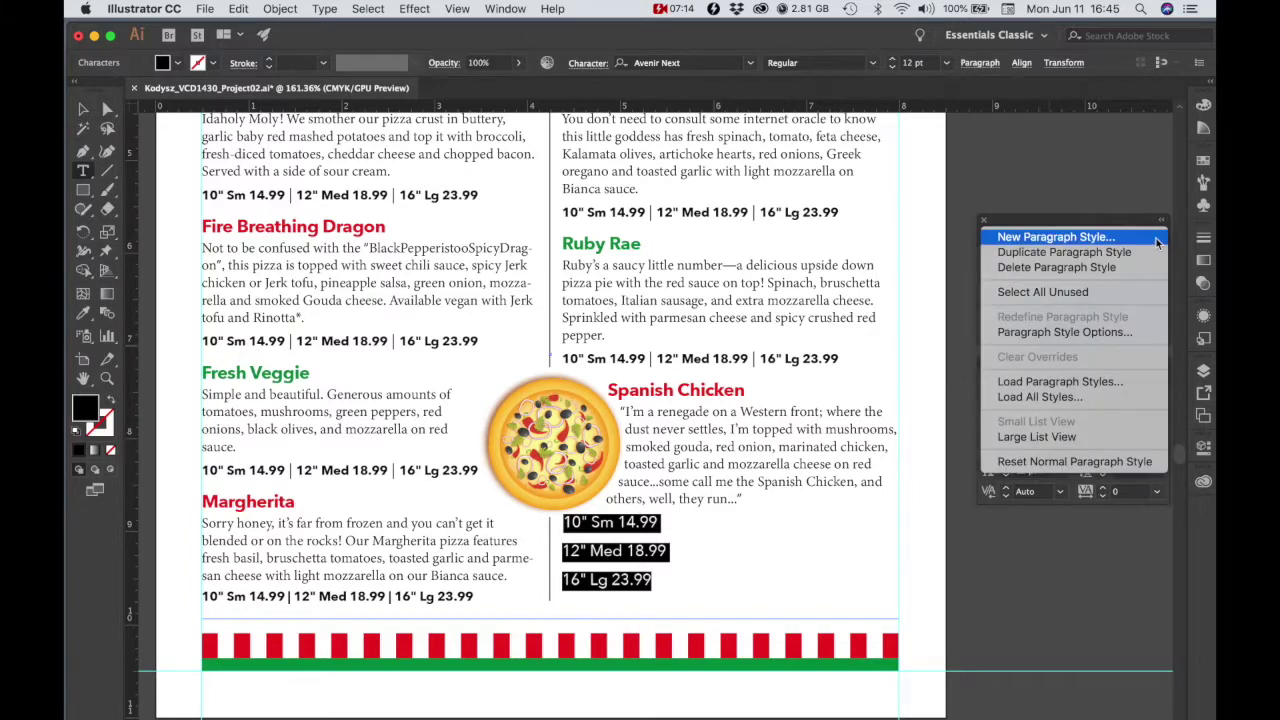
{"action": "left_click", "coordinate": [1063, 334]}
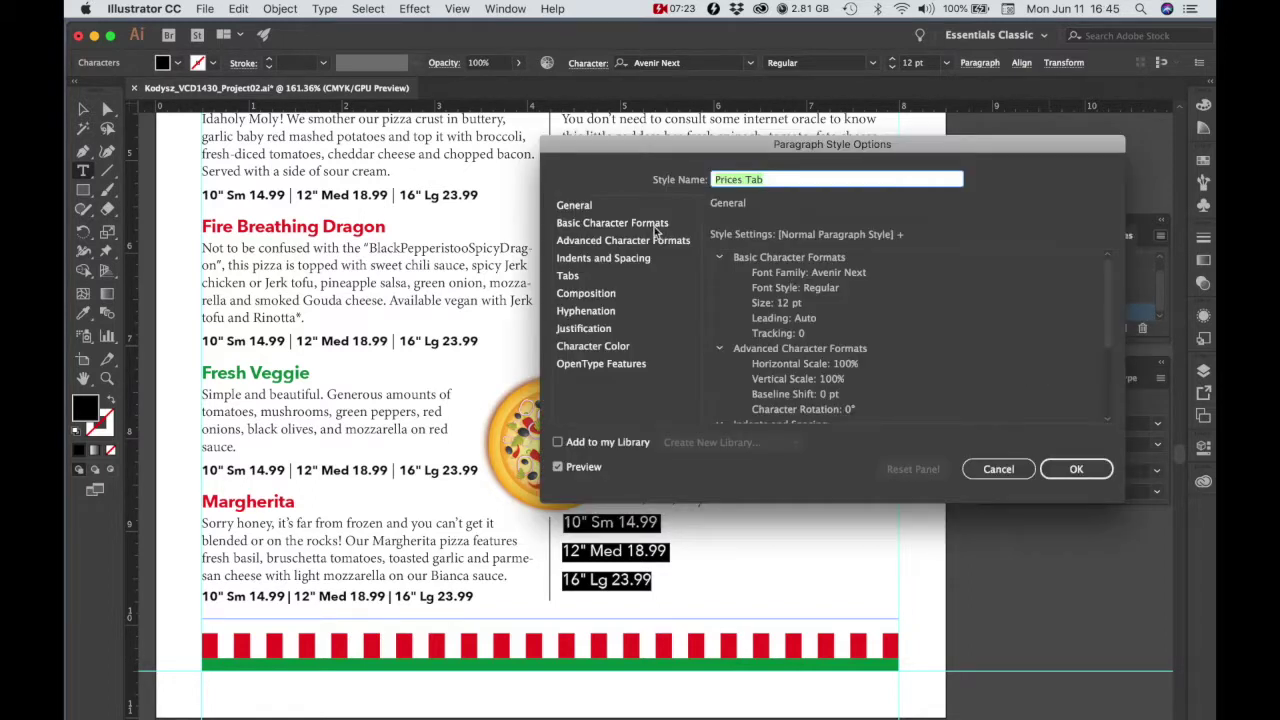
{"action": "left_click", "coordinate": [573, 206]}
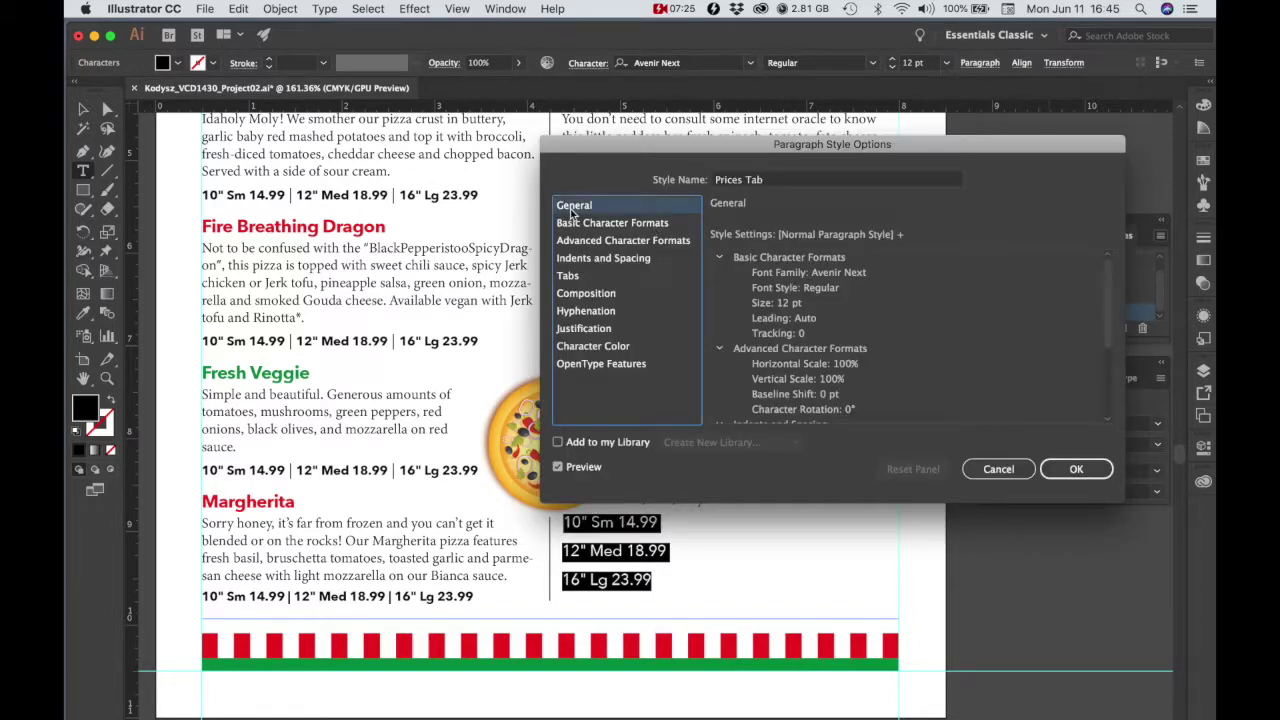
{"action": "left_click", "coordinate": [590, 224]}
{"action": "left_click", "coordinate": [843, 260]}
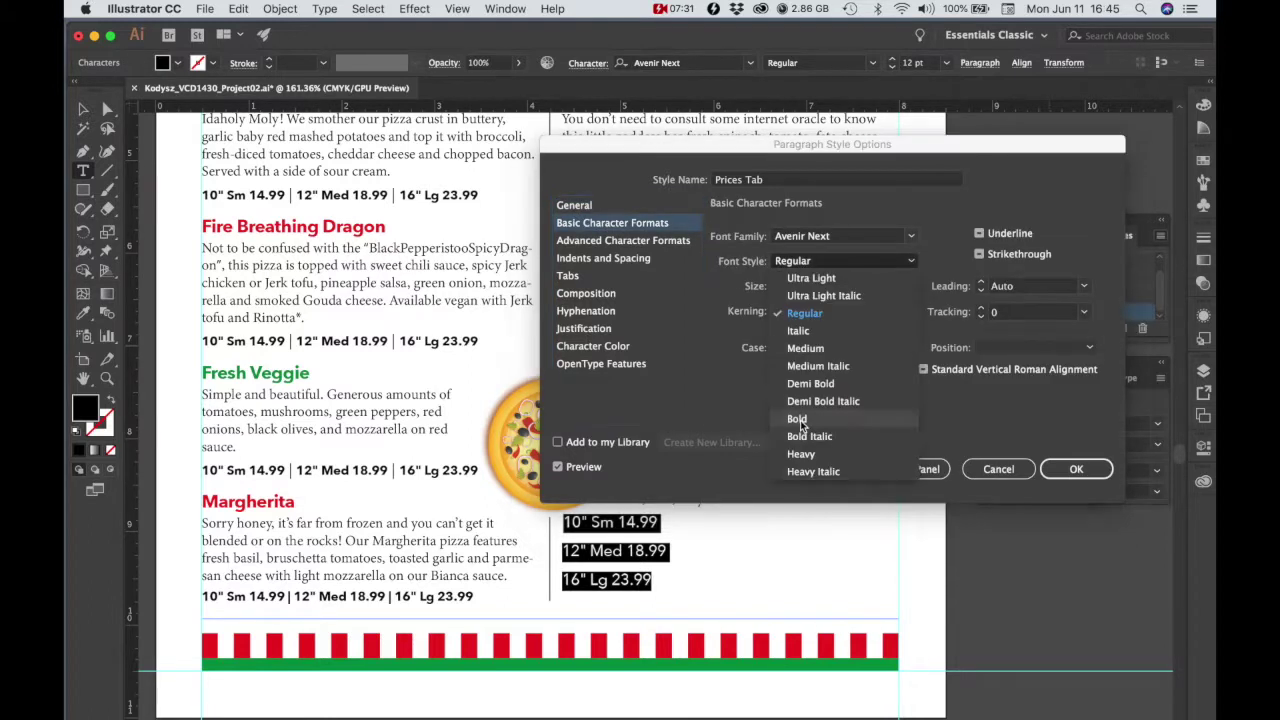
{"action": "left_click", "coordinate": [800, 426]}
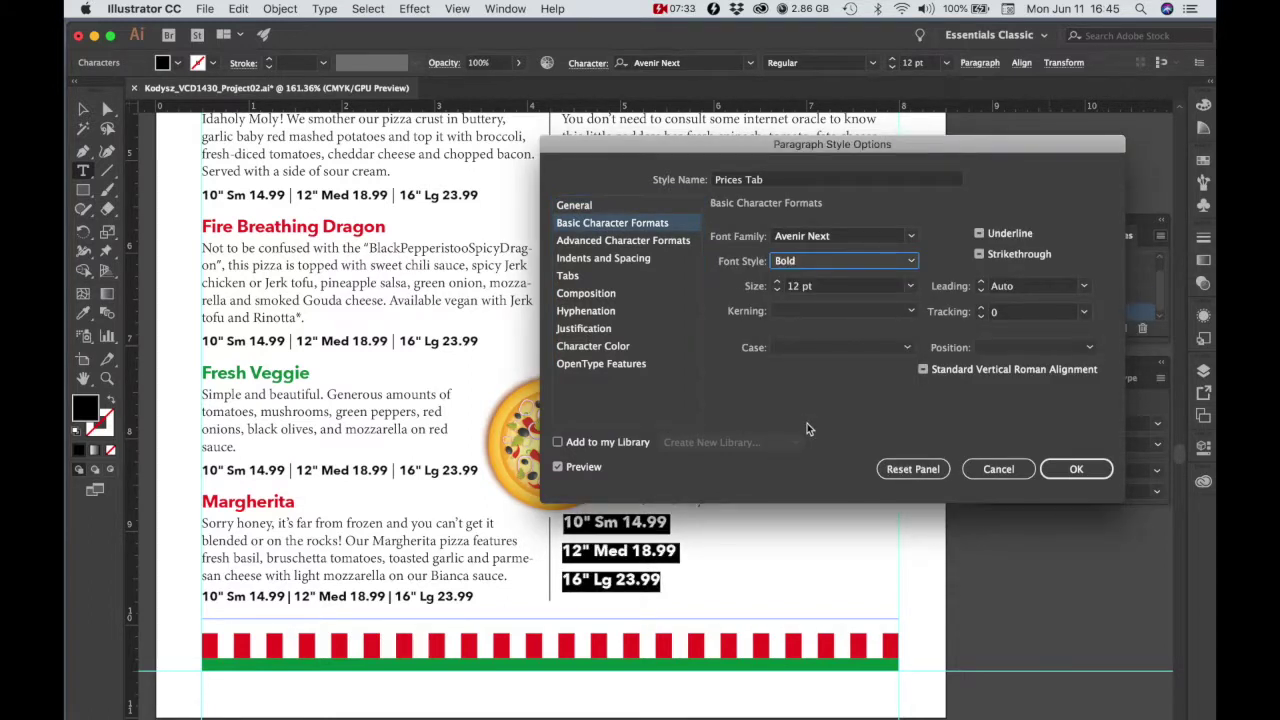
{"action": "left_click", "coordinate": [907, 287]}
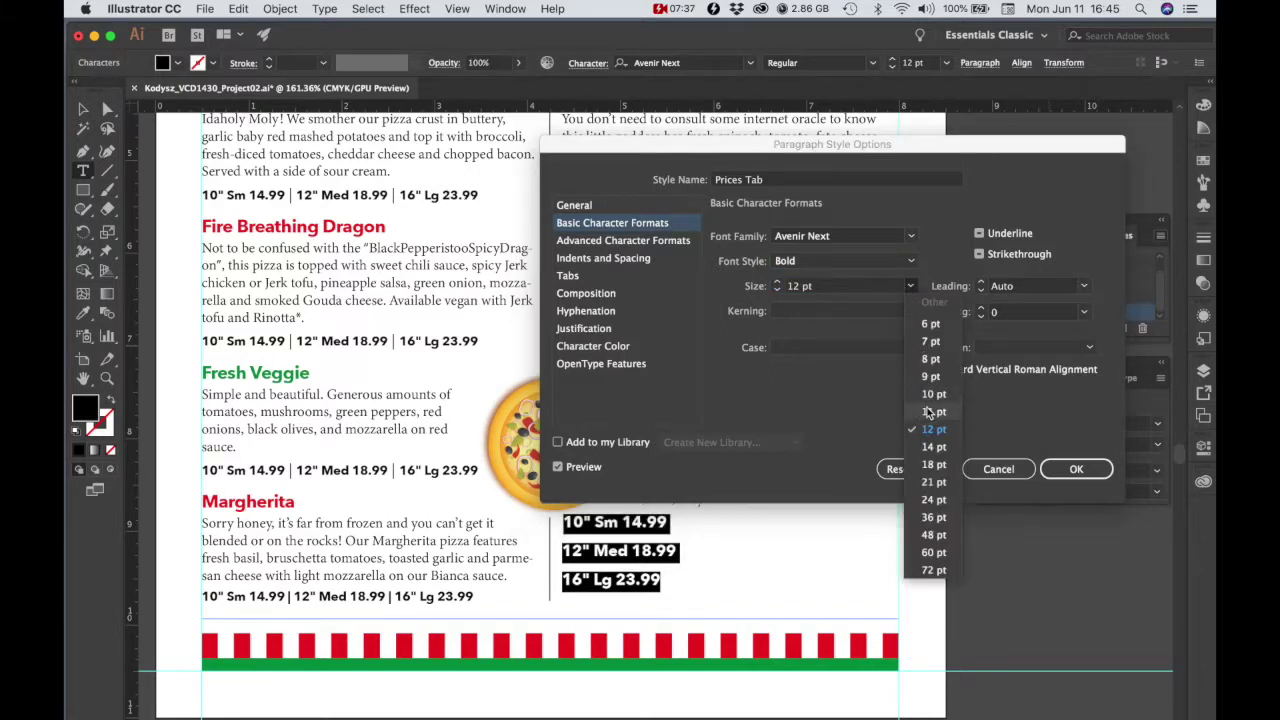
{"action": "left_click", "coordinate": [928, 412]}
{"action": "left_click", "coordinate": [912, 287]}
{"action": "left_click", "coordinate": [933, 394]}
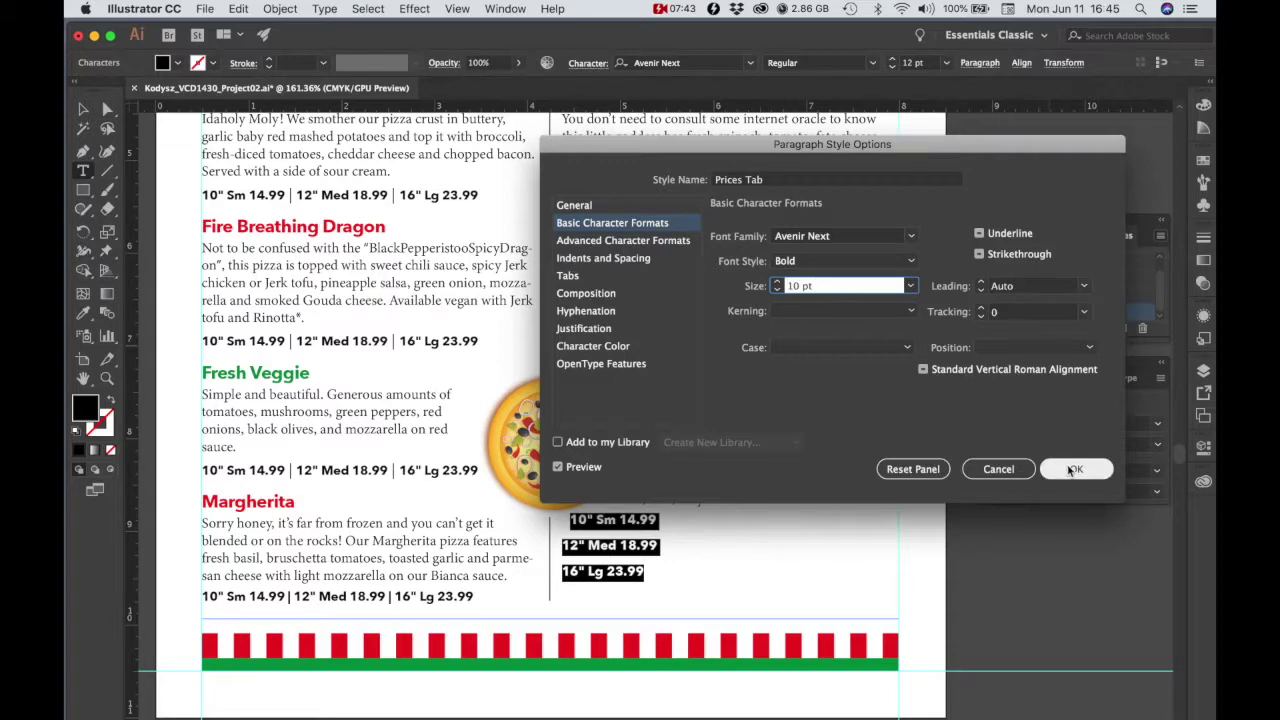
{"action": "left_click", "coordinate": [1074, 470]}
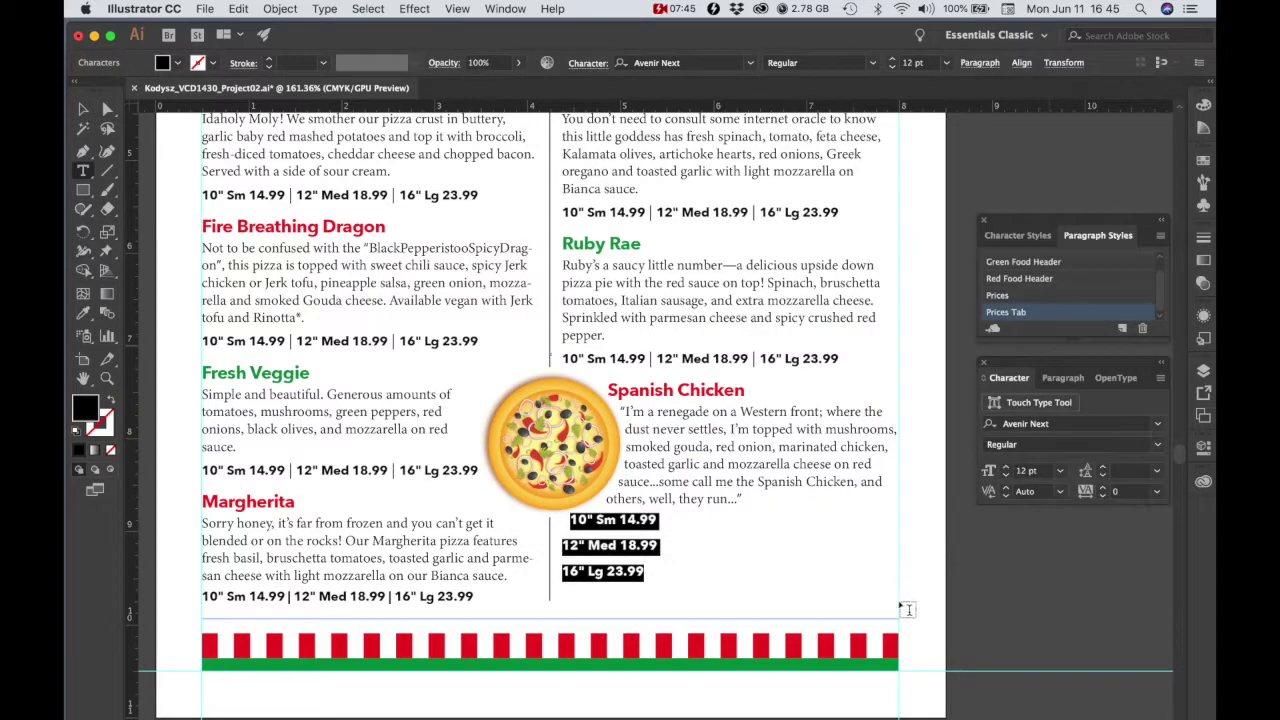
Step: Add a left-justified tab stop at 1 in to the three Spanish Chicken price lines
{"action": "left_click_drag", "start_coordinate": [642, 577], "coordinate": [574, 538]}
{"action": "left_click_drag", "start_coordinate": [574, 538], "coordinate": [570, 519]}
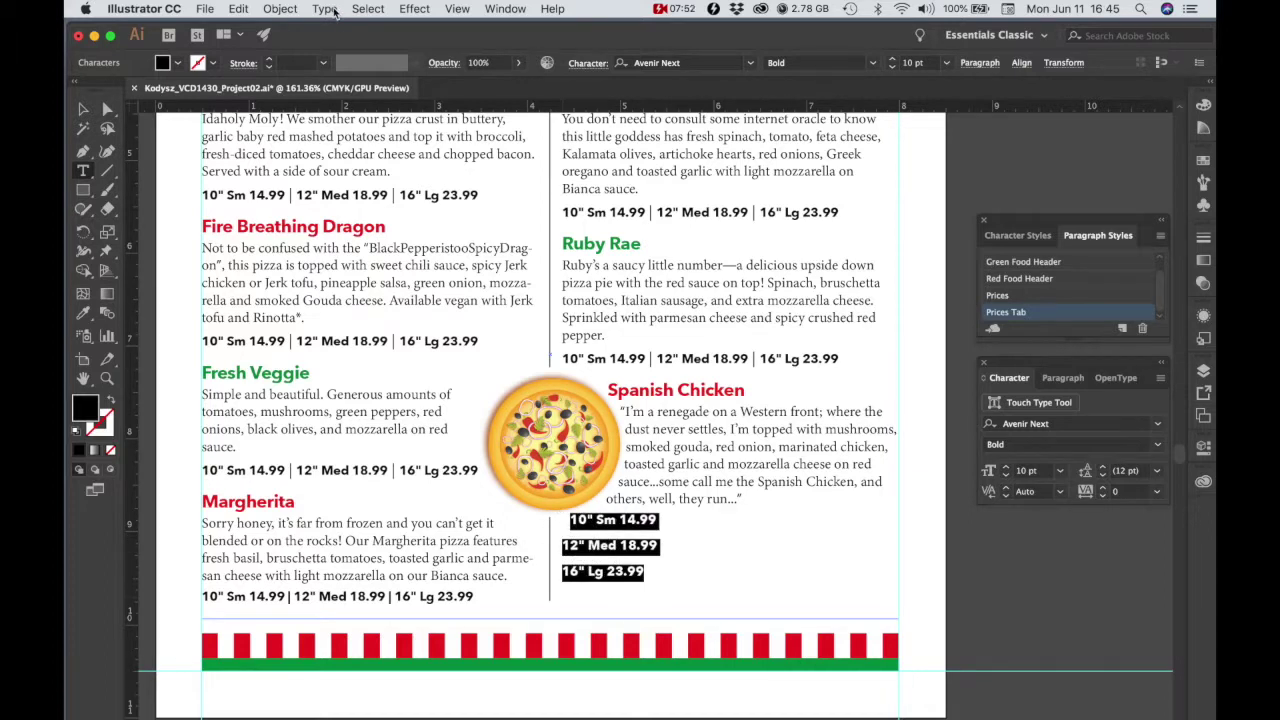
{"action": "left_click", "coordinate": [333, 10]}
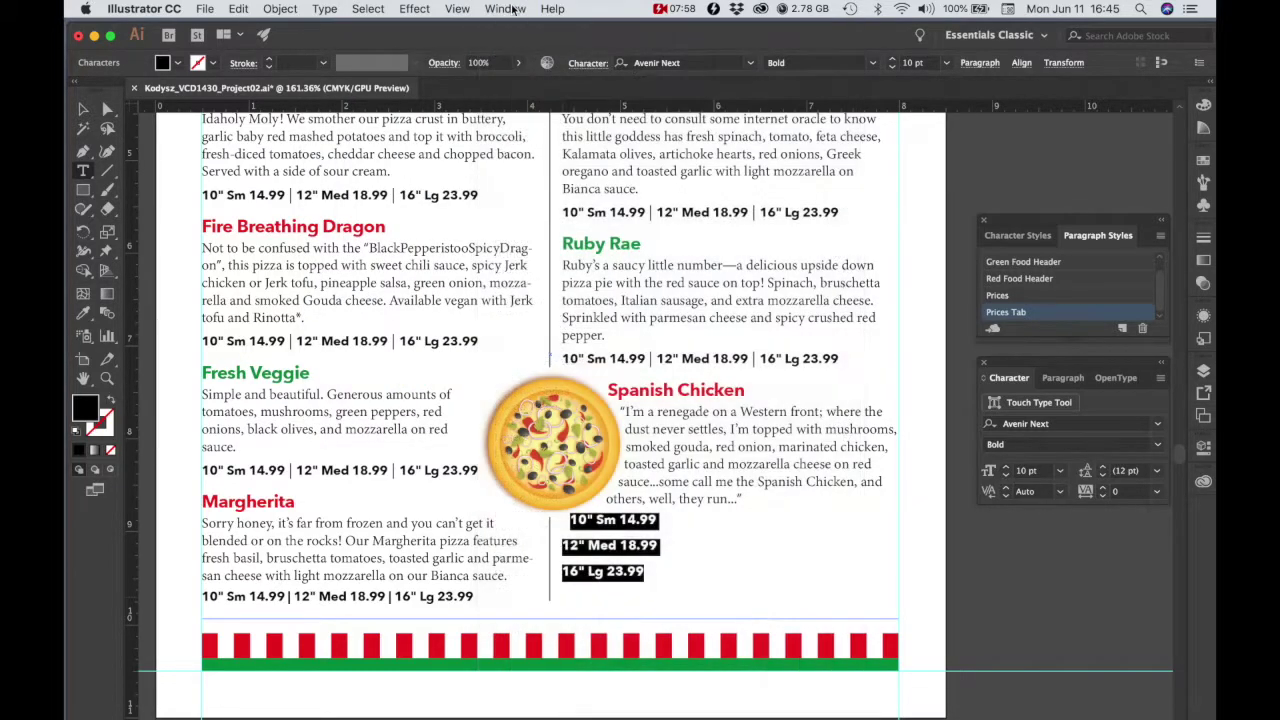
{"action": "left_click", "coordinate": [513, 9]}
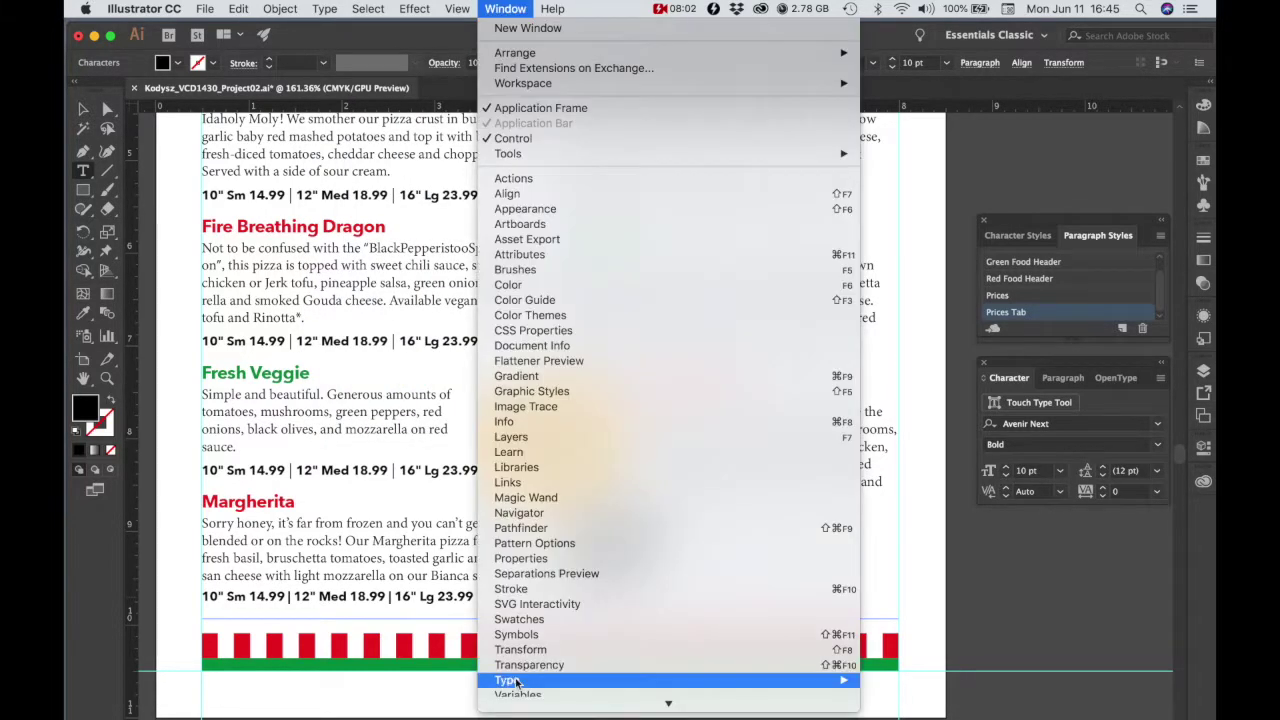
{"action": "mouse_move", "coordinate": [515, 682]}
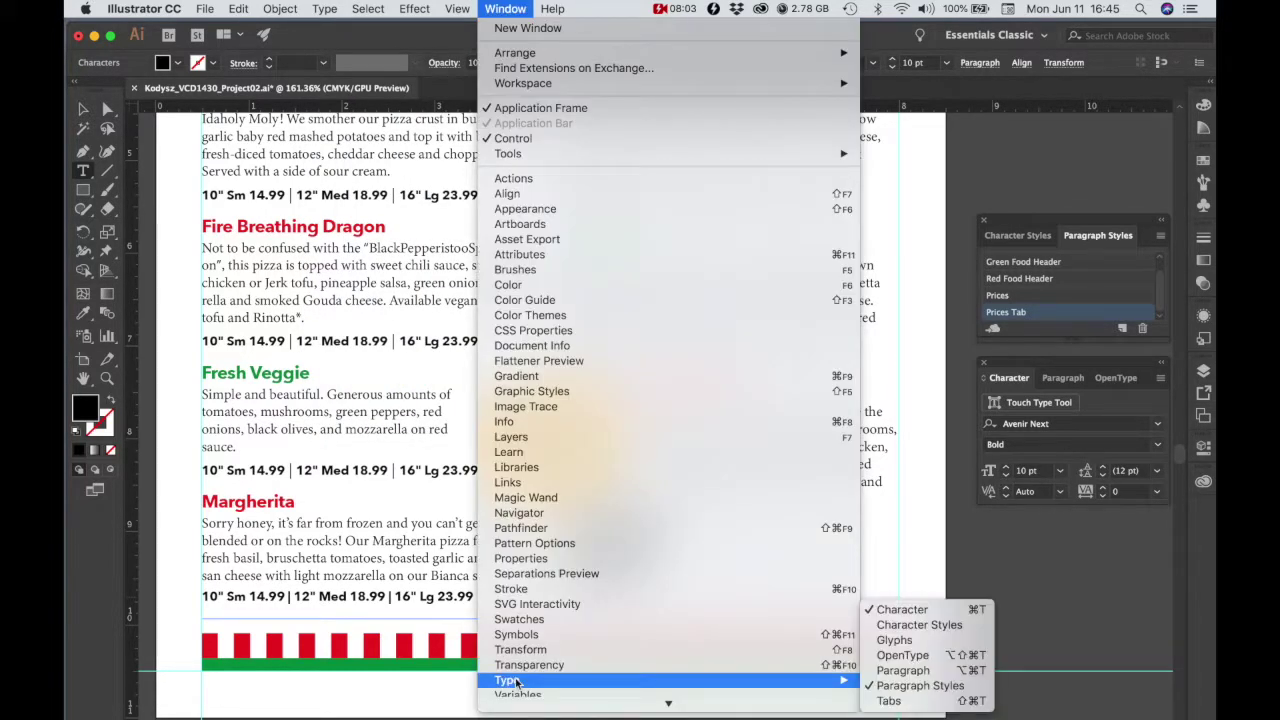
{"action": "left_click", "coordinate": [913, 701]}
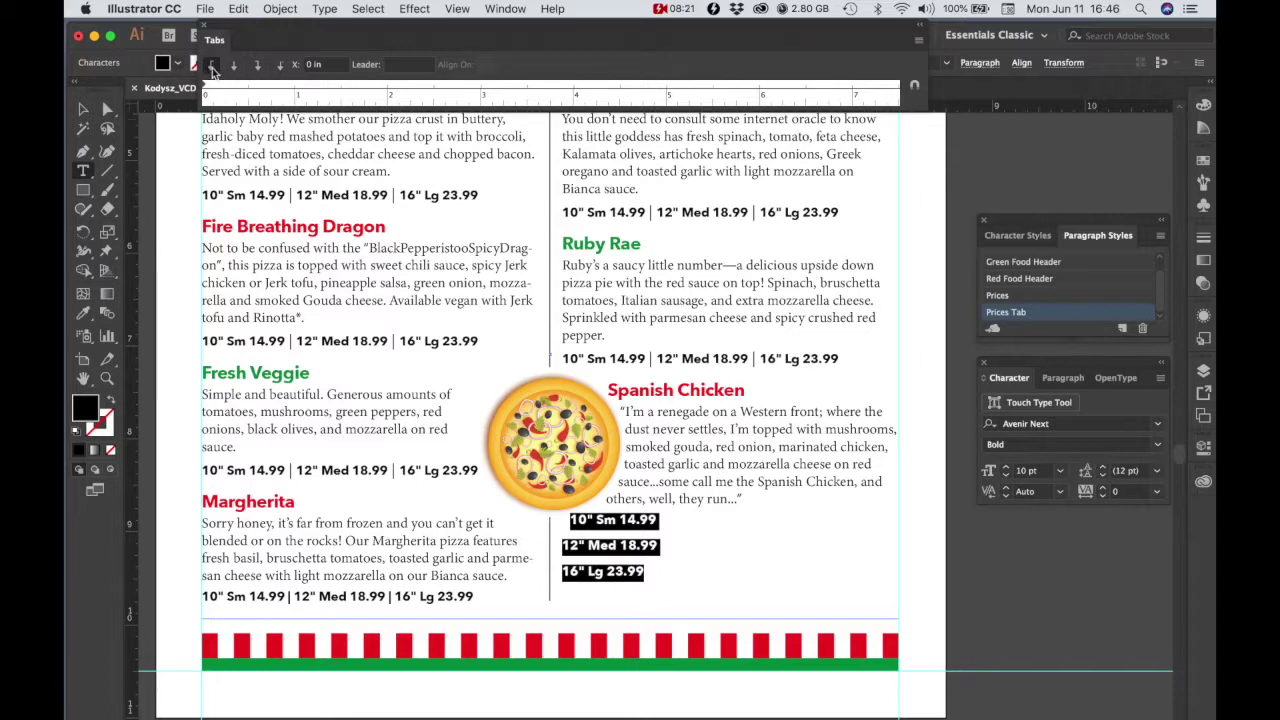
{"action": "left_click", "coordinate": [303, 95]}
{"action": "left_click", "coordinate": [295, 87]}
Step: Insert a tab before each of the three Spanish Chicken prices and move the 16" line's tab stop to 0.52 in
{"action": "left_click", "coordinate": [573, 524]}
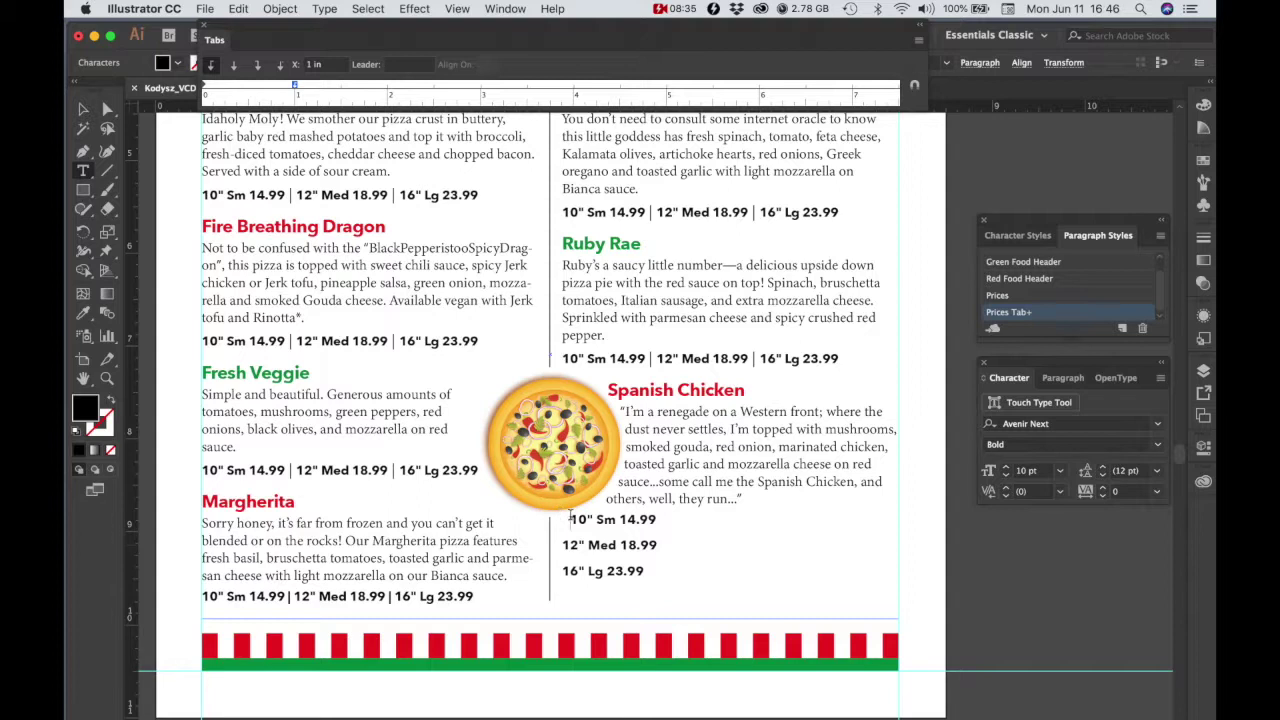
{"action": "key", "text": "Tab"}
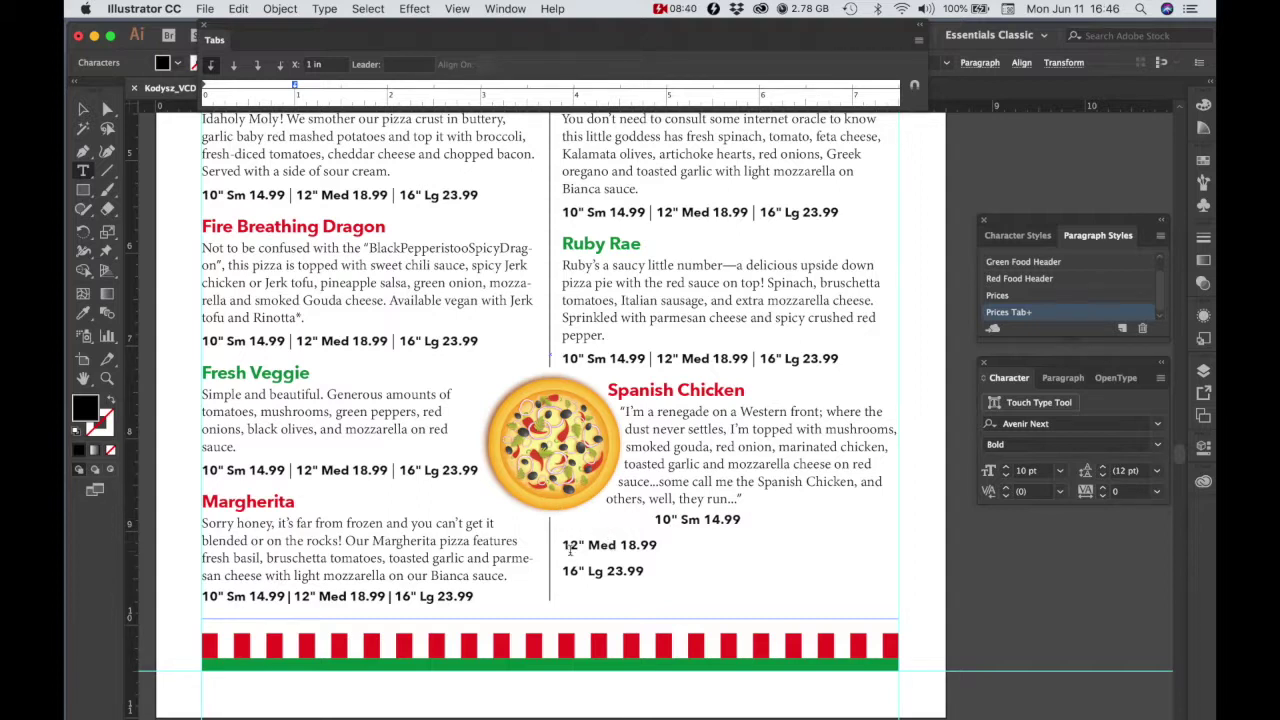
{"action": "left_click", "coordinate": [563, 545]}
{"action": "key", "text": "Tab"}
{"action": "left_click", "coordinate": [565, 570]}
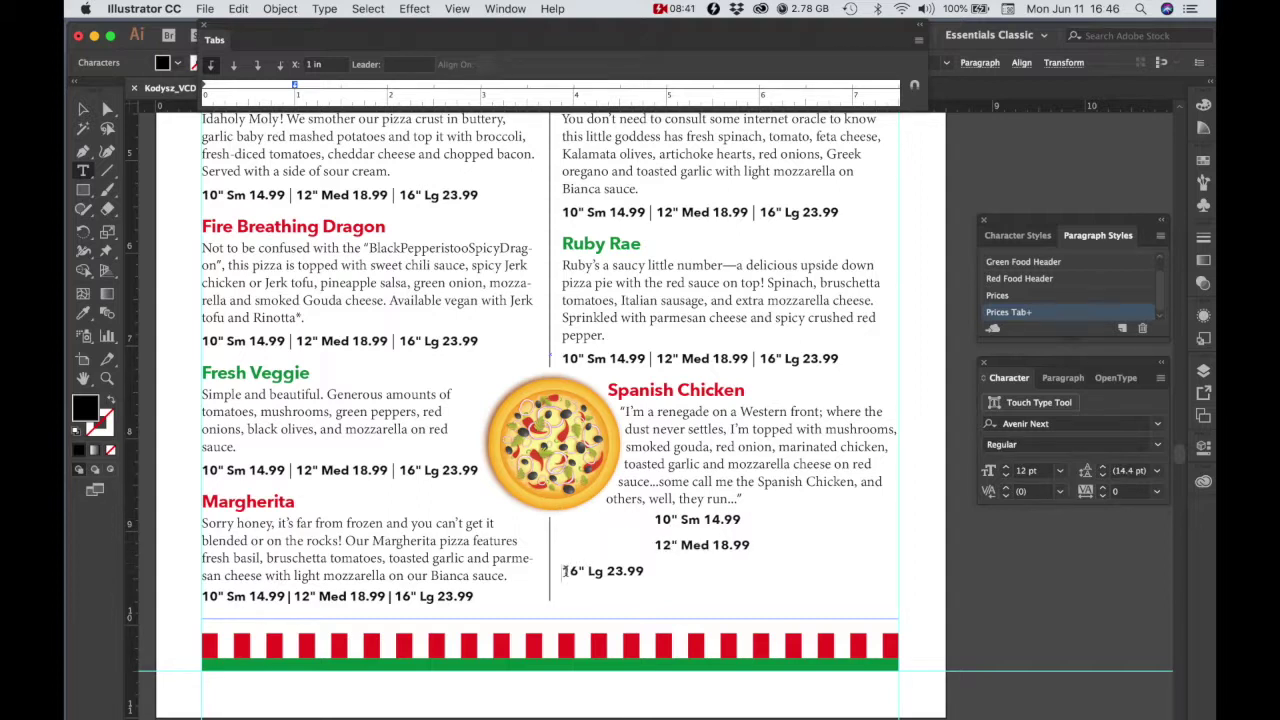
{"action": "key", "text": "Tab"}
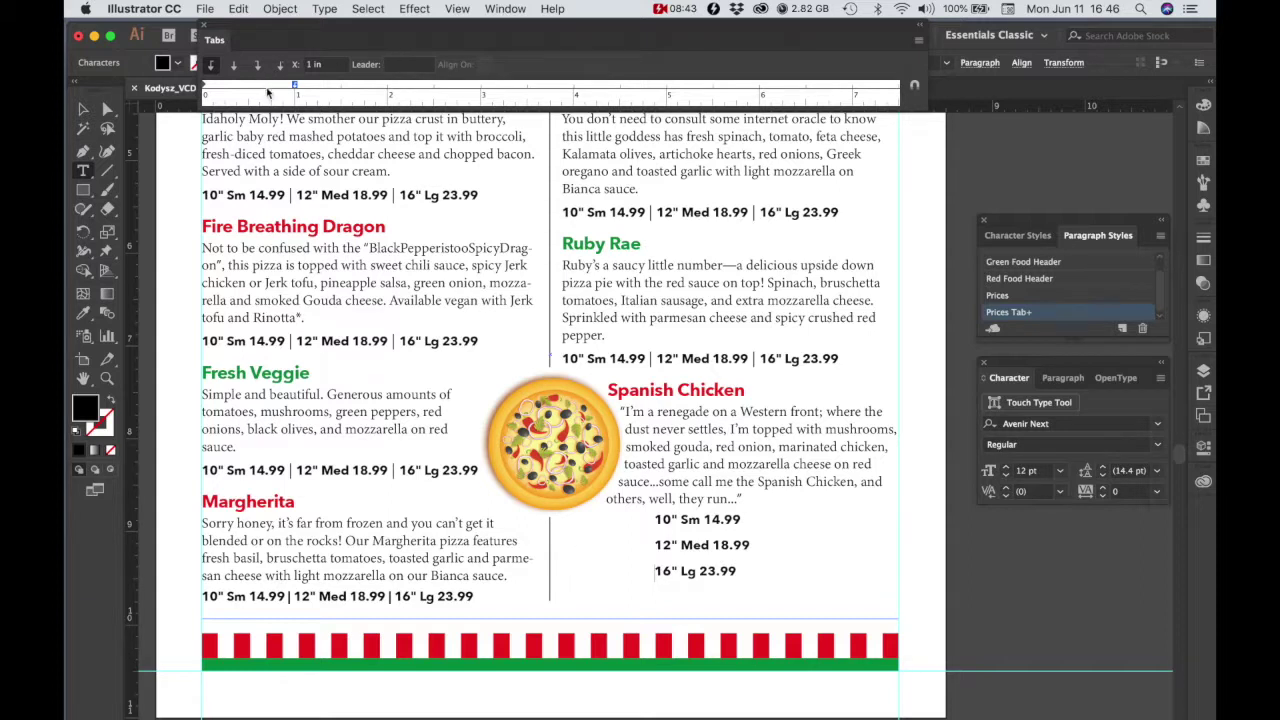
{"action": "left_click_drag", "start_coordinate": [296, 86], "coordinate": [252, 90]}
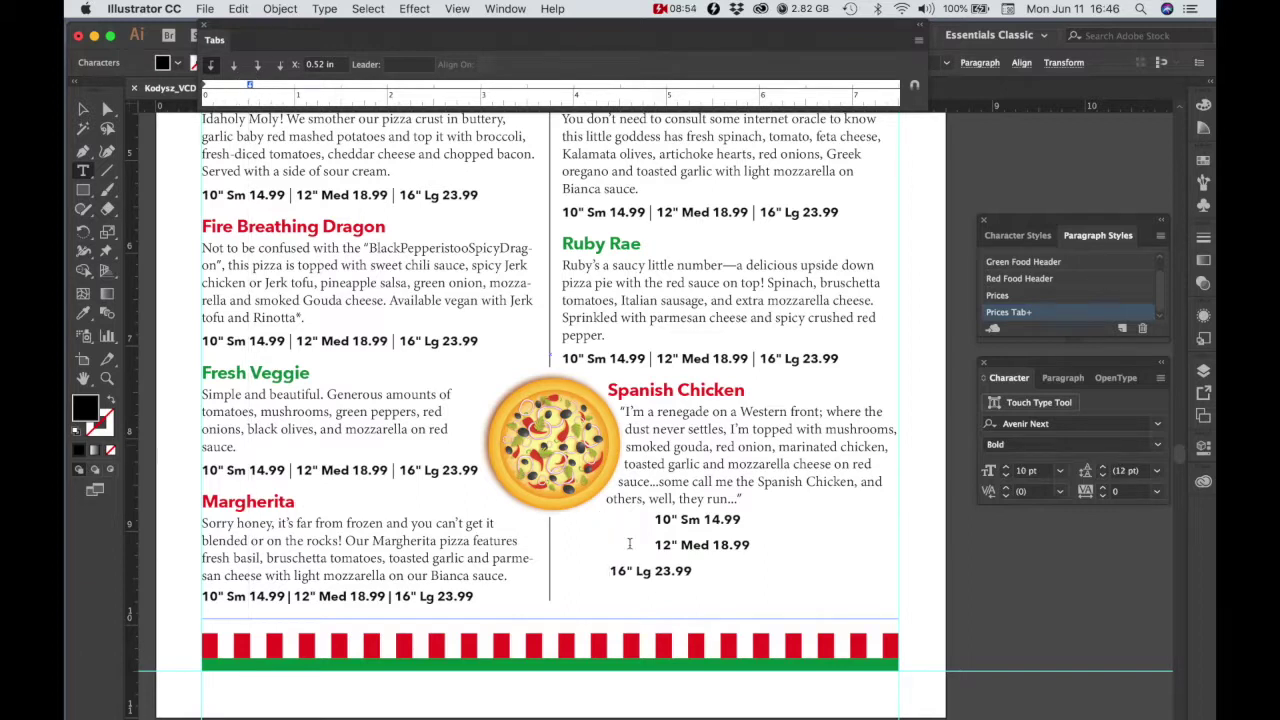
Step: Remove the 1 in tab stop from the Spanish Chicken price lines and insert a tab before the 12" Med price line
{"action": "left_click", "coordinate": [660, 545]}
{"action": "key", "text": "super+a"}
{"action": "left_click_drag", "start_coordinate": [295, 86], "coordinate": [293, 34]}
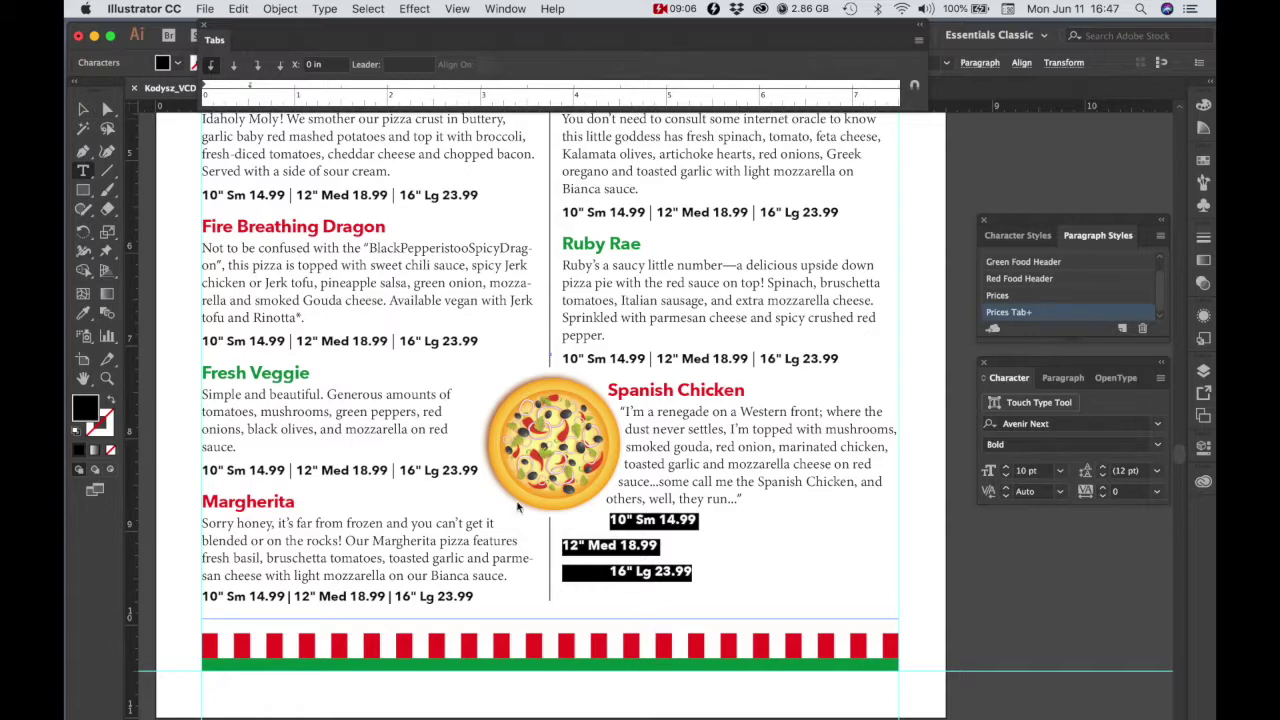
{"action": "left_click", "coordinate": [564, 546]}
{"action": "key", "text": "Tab"}
Step: Move the left tab stop of all three Spanish Chicken price lines to 0.48 in
{"action": "left_click_drag", "start_coordinate": [701, 575], "coordinate": [634, 519]}
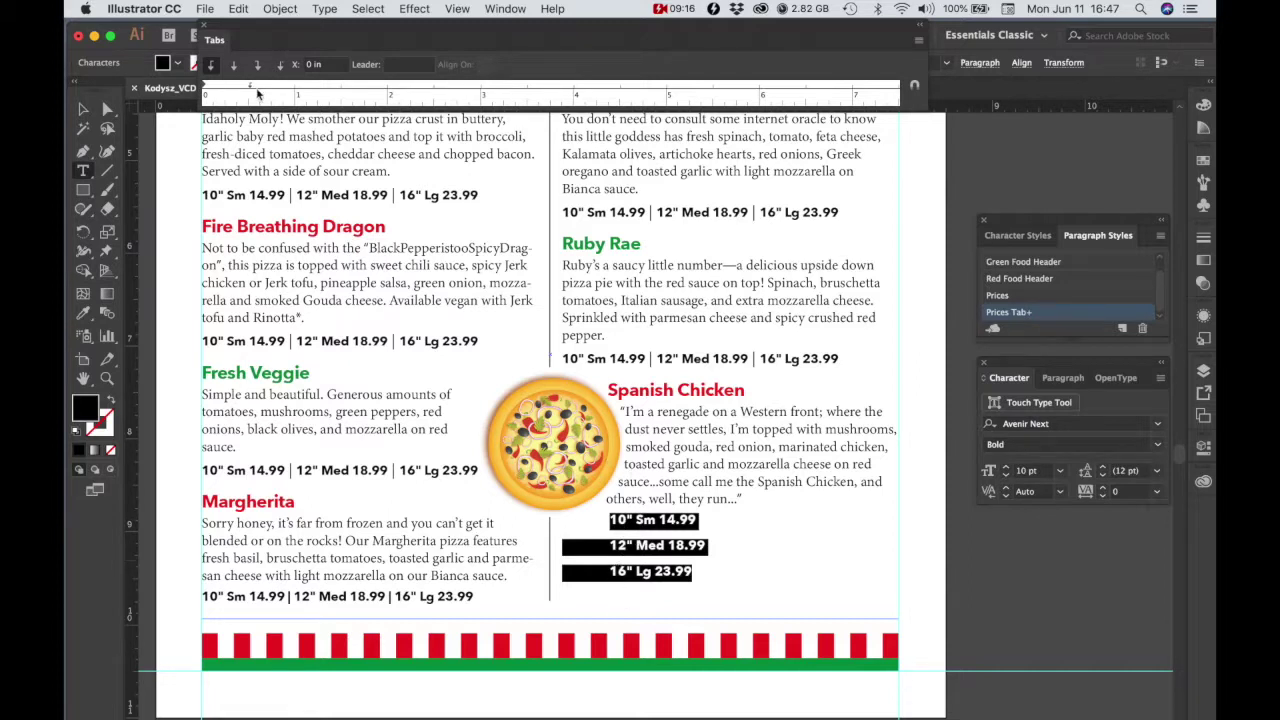
{"action": "left_click_drag", "start_coordinate": [250, 84], "coordinate": [295, 84]}
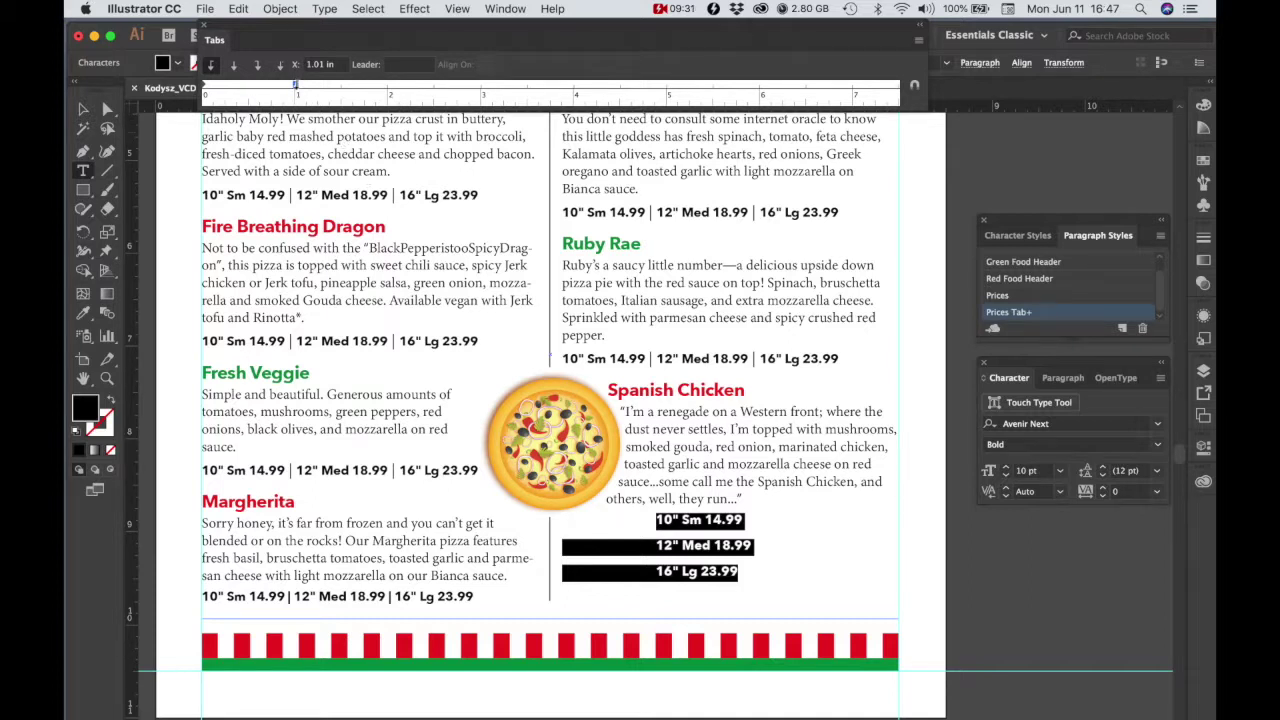
{"action": "left_click_drag", "start_coordinate": [296, 87], "coordinate": [250, 88]}
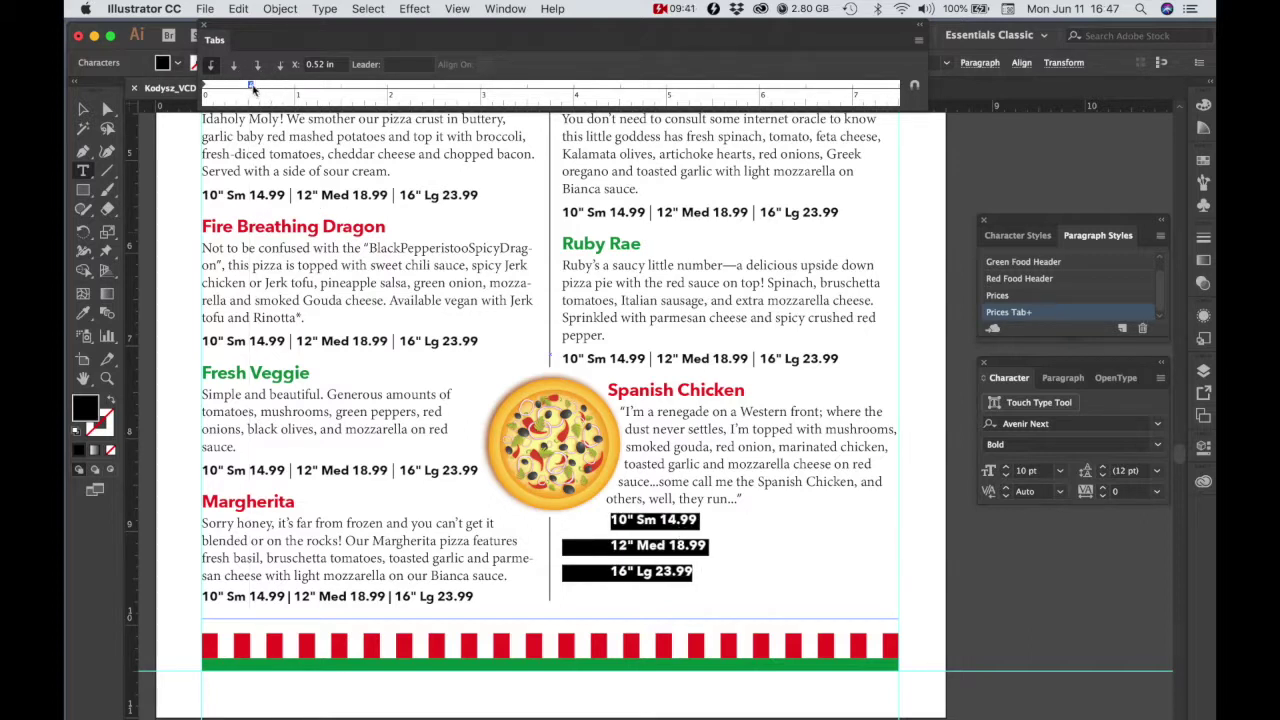
{"action": "left_click_drag", "start_coordinate": [252, 88], "coordinate": [247, 86]}
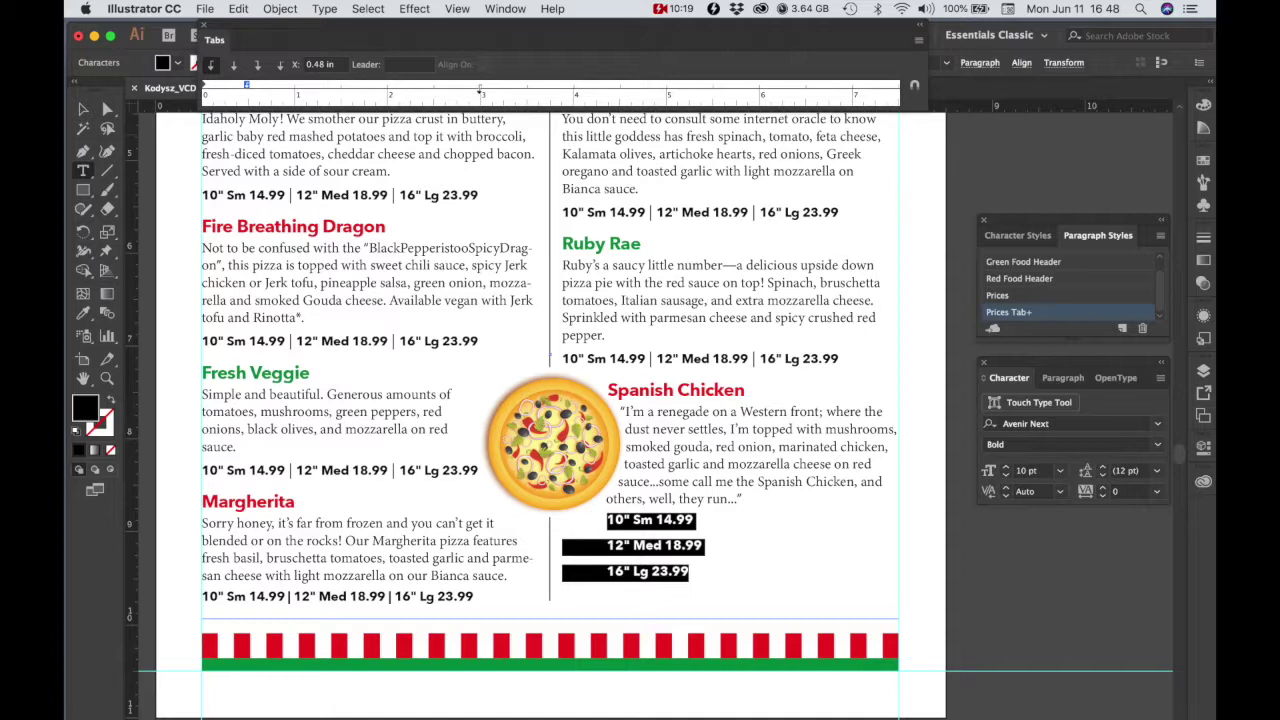
Step: Add a right-justified tab stop at 3 in to the three Spanish Chicken price lines
{"action": "left_click", "coordinate": [481, 86]}
{"action": "left_click", "coordinate": [256, 65]}
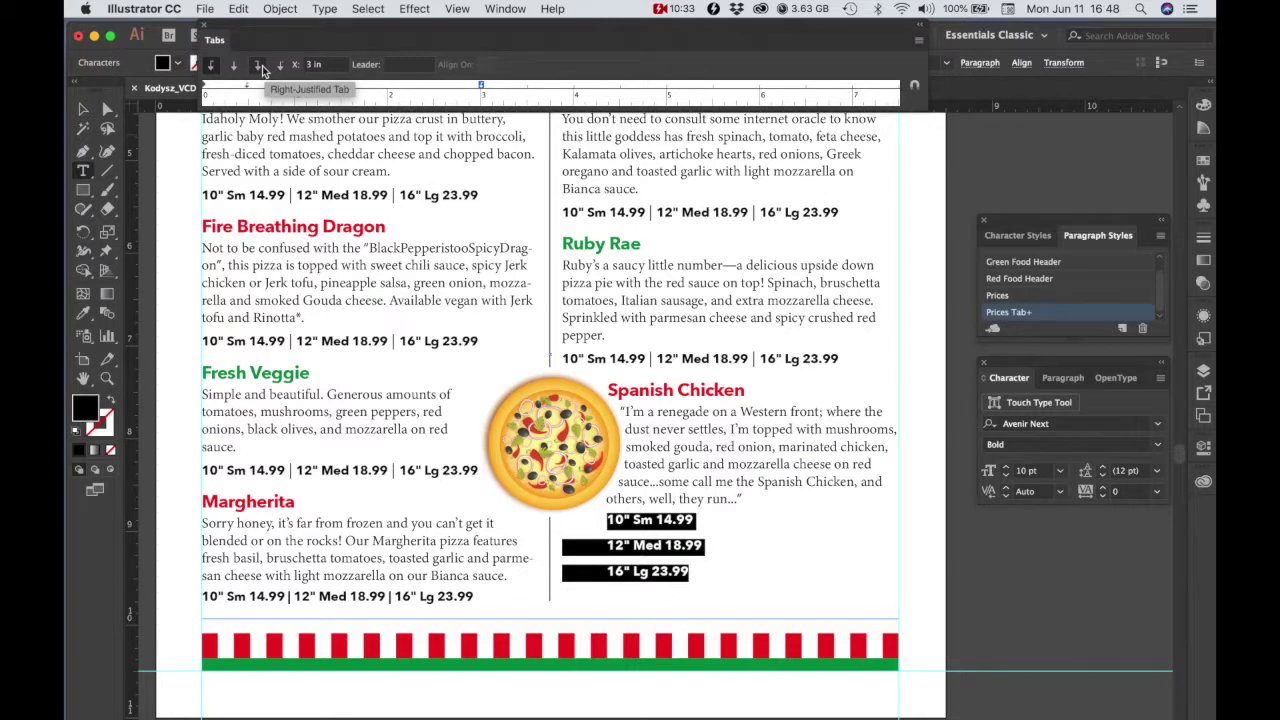
{"action": "left_click", "coordinate": [260, 66]}
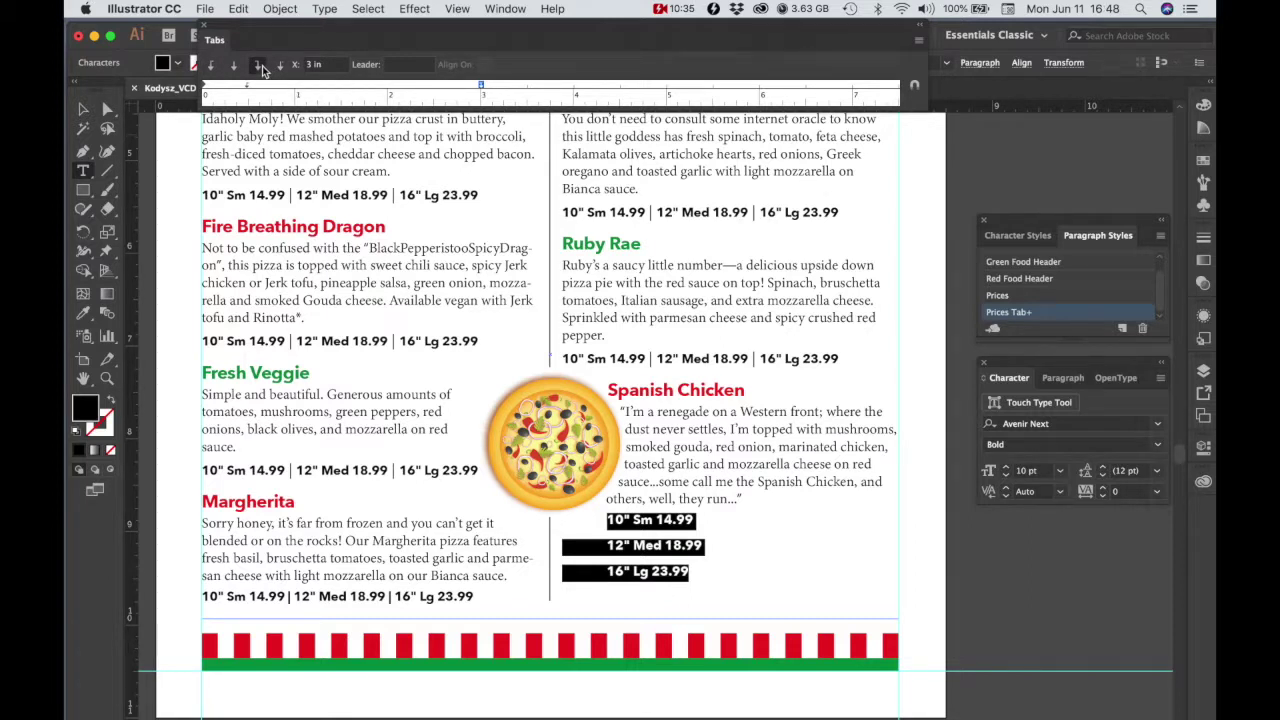
Step: Insert a tab between the size and the price in each of the three Spanish Chicken price lines
{"action": "left_click", "coordinate": [663, 571]}
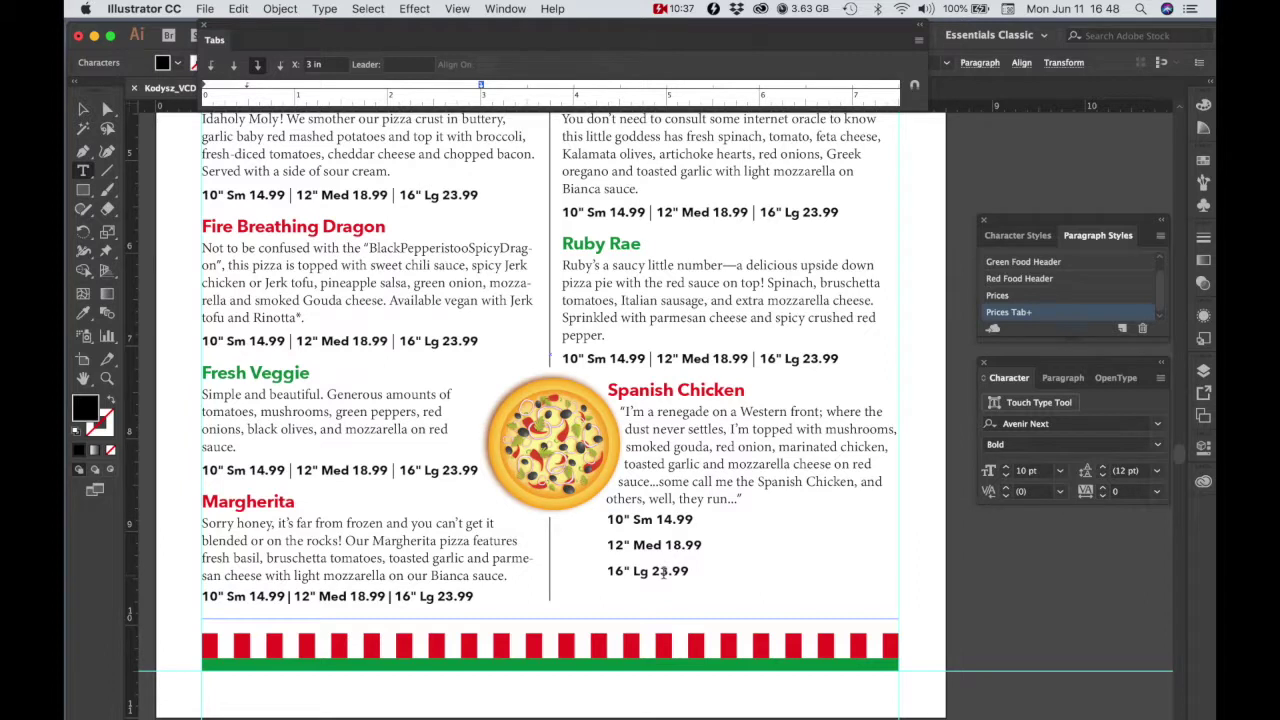
{"action": "left_click", "coordinate": [656, 519]}
{"action": "key", "text": "Tab"}
{"action": "left_click", "coordinate": [665, 545]}
{"action": "key", "text": "Tab"}
{"action": "left_click", "coordinate": [652, 571]}
{"action": "key", "text": "Tab"}
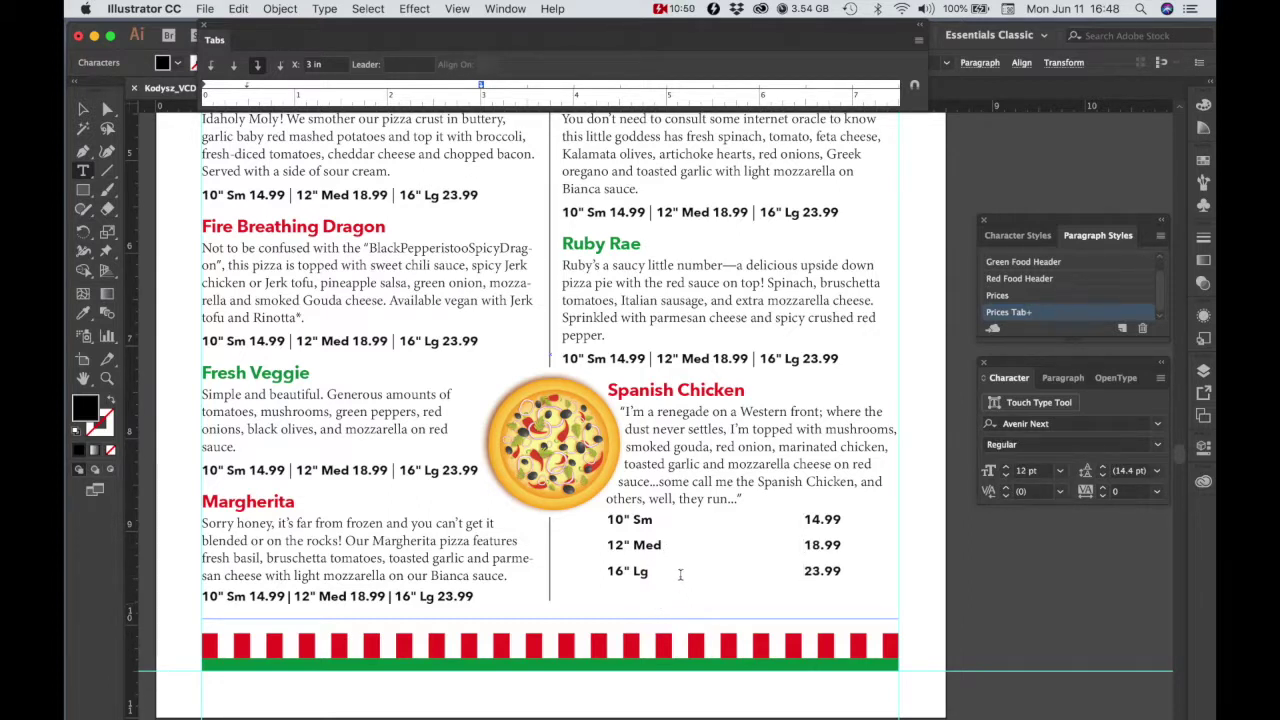
Step: Give the 3 in tab stop of the three price lines a period leader, trying a hyphen before returning to the period
{"action": "left_click_drag", "start_coordinate": [843, 572], "coordinate": [813, 572]}
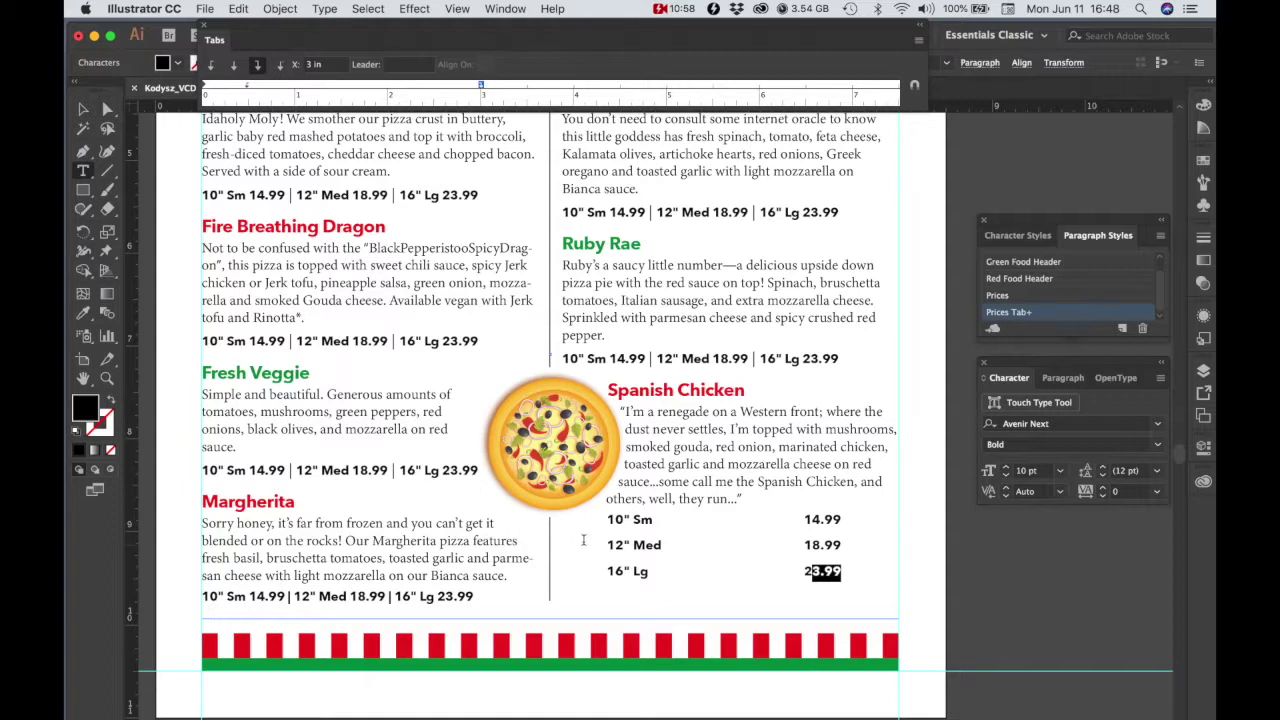
{"action": "left_click", "coordinate": [624, 515]}
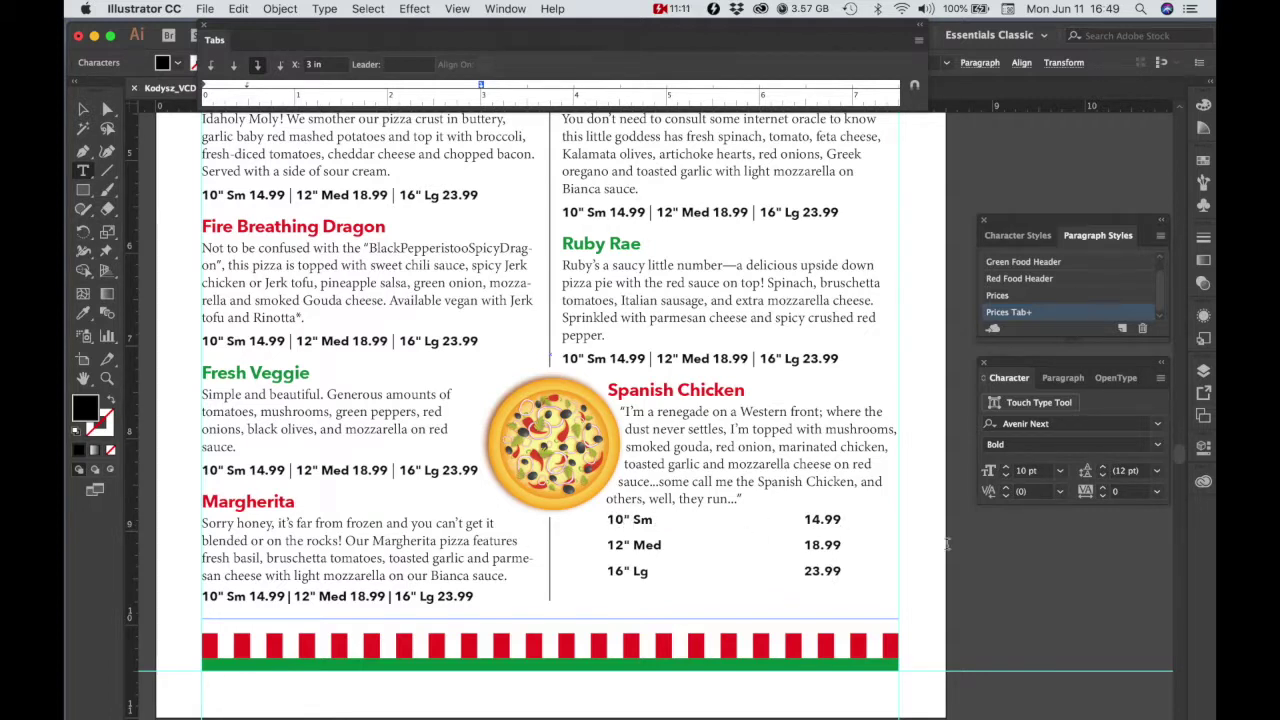
{"action": "left_click_drag", "start_coordinate": [842, 572], "coordinate": [608, 523]}
{"action": "left_click", "coordinate": [398, 64]}
{"action": "type", "text": "."}
{"action": "key", "text": "Return"}
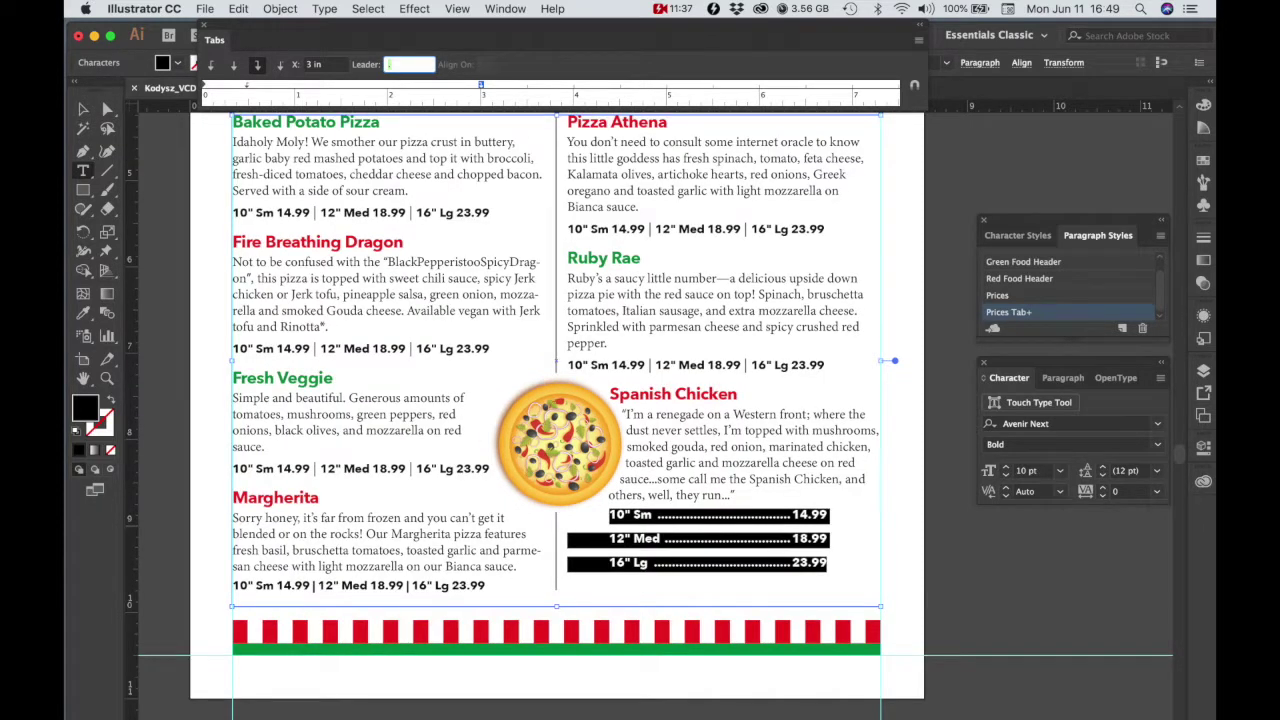
{"action": "type", "text": "-"}
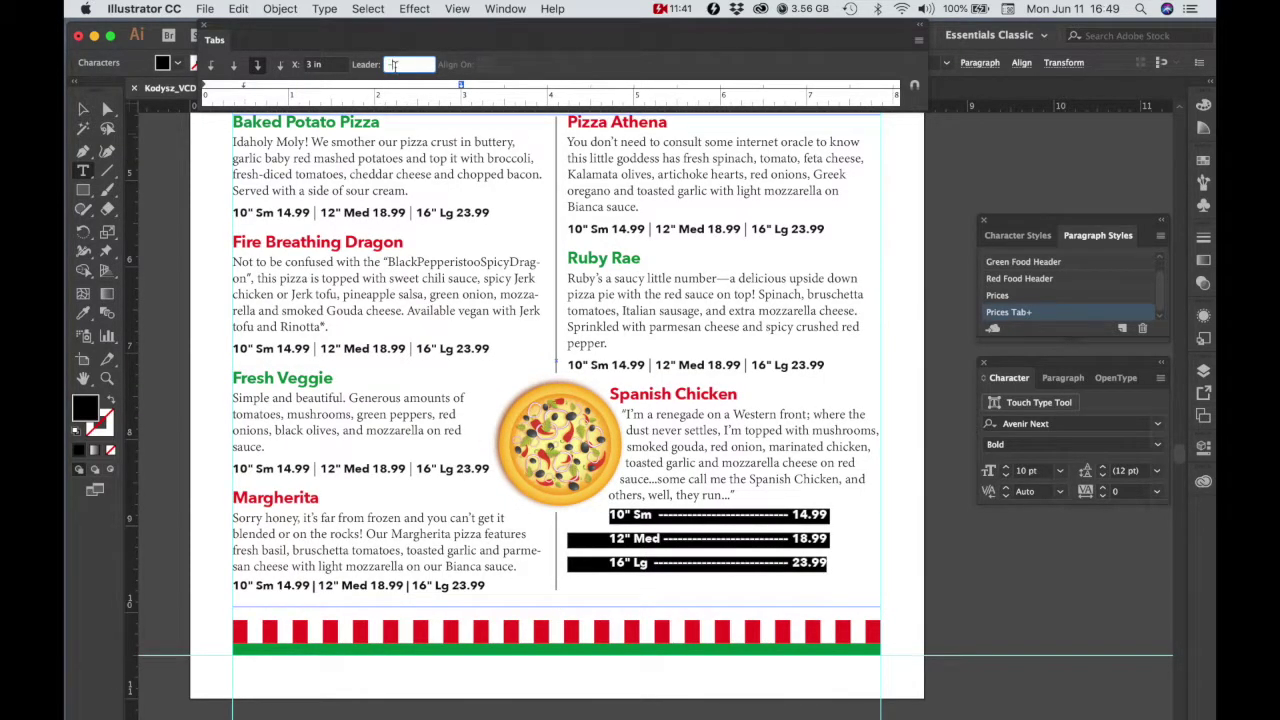
{"action": "left_click", "coordinate": [386, 64]}
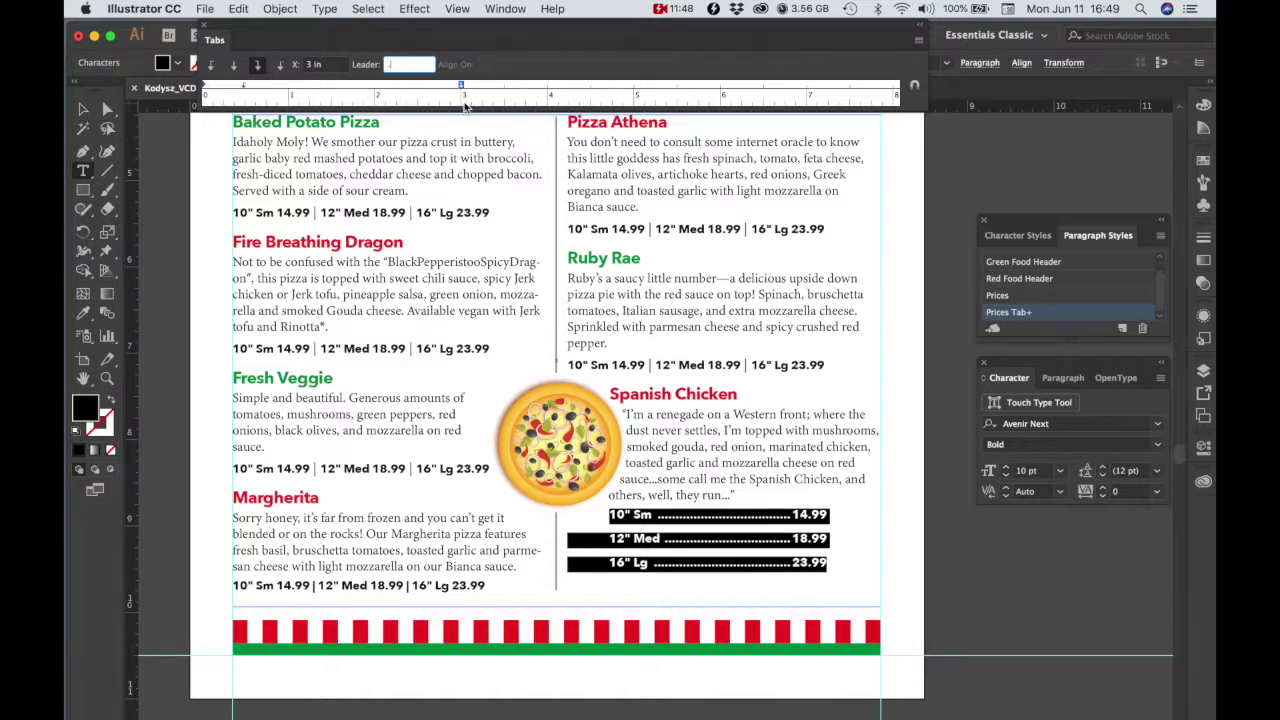
Step: Move the right-justified tab stop of the three Spanish Chicken price lines to 3.38 in
{"action": "left_click_drag", "start_coordinate": [461, 88], "coordinate": [497, 92]}
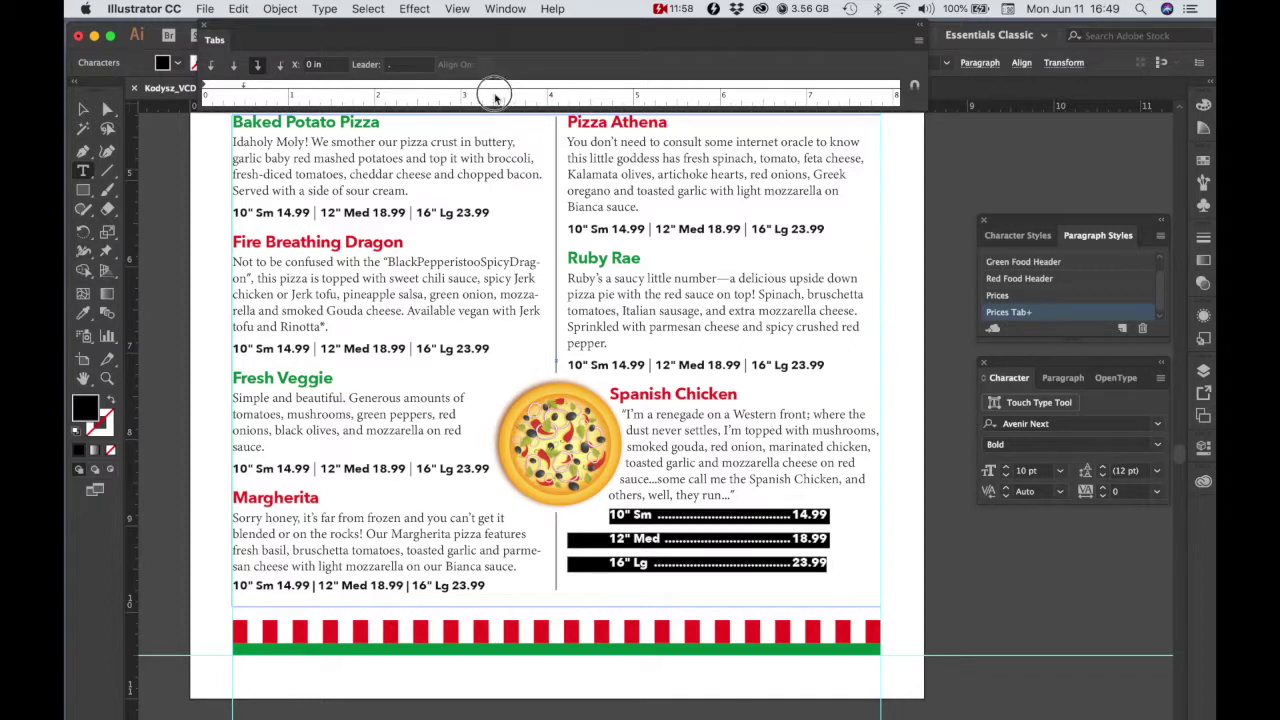
{"action": "left_click", "coordinate": [492, 91]}
{"action": "left_click_drag", "start_coordinate": [492, 91], "coordinate": [516, 112]}
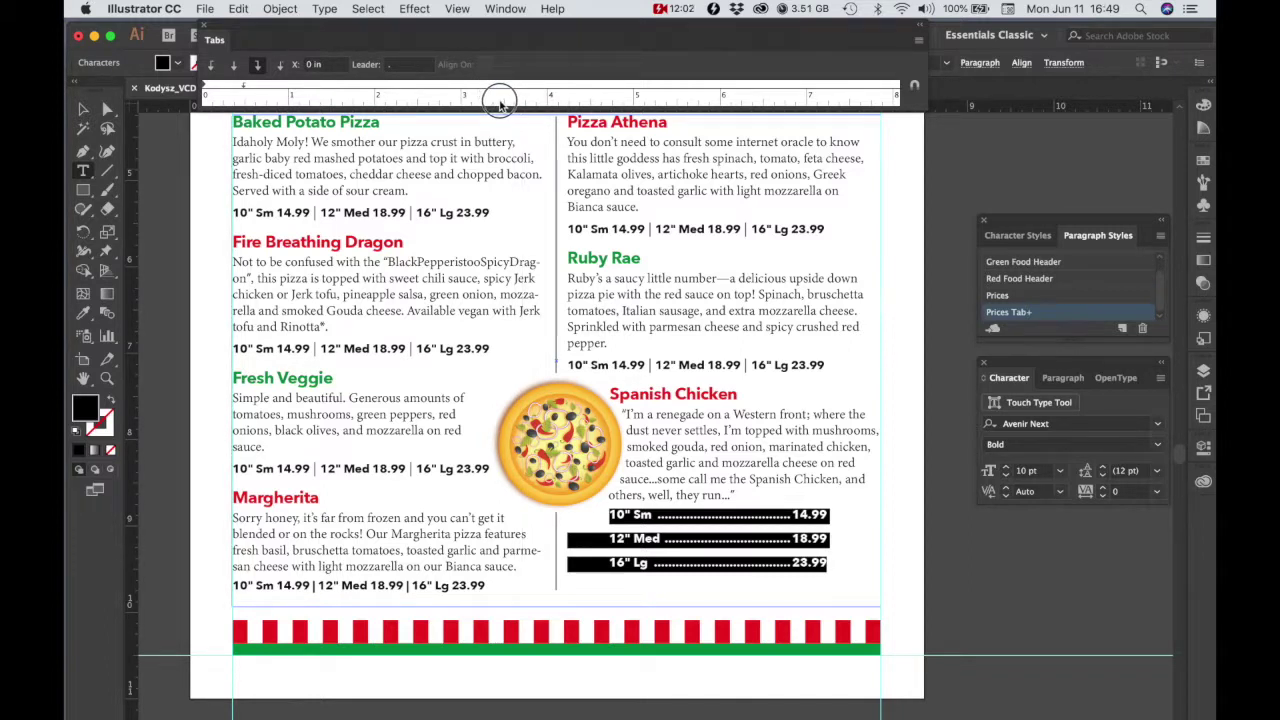
{"action": "mouse_move", "coordinate": [500, 100]}
{"action": "left_mouse_down"}
{"action": "mouse_move", "coordinate": [490, 88]}
{"action": "mouse_move", "coordinate": [503, 113]}
{"action": "left_mouse_up"}
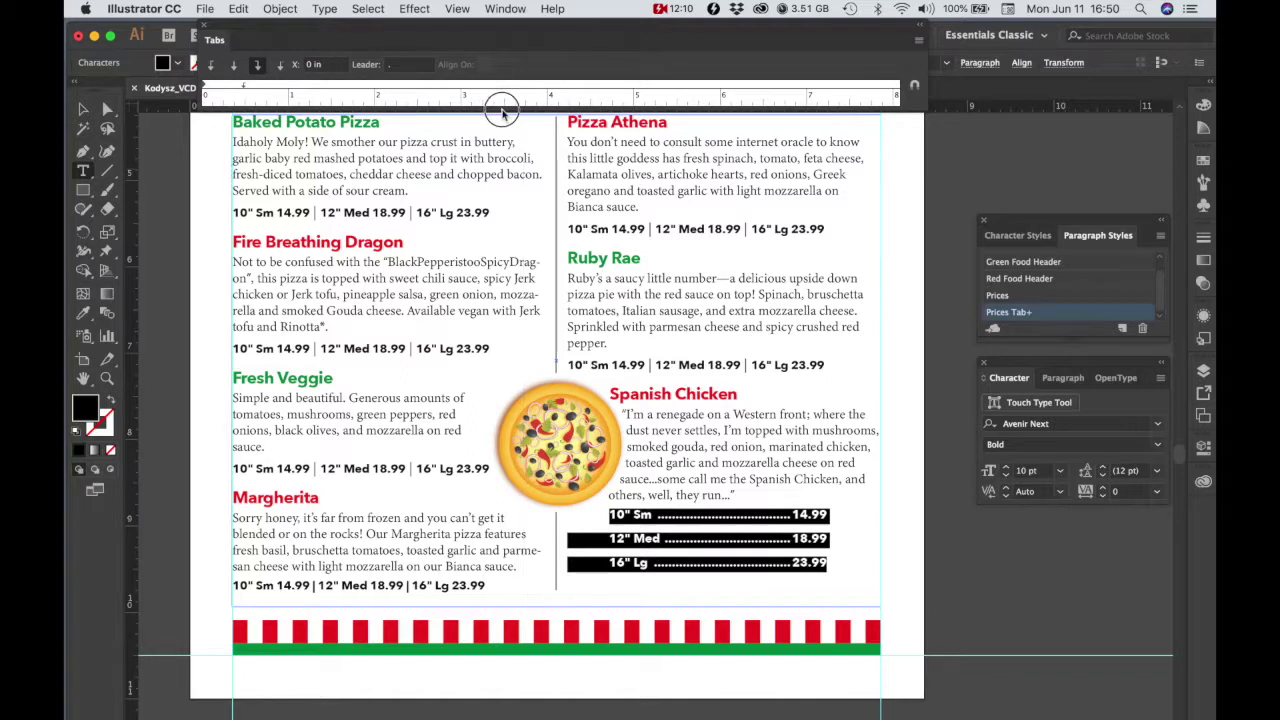
{"action": "left_click_drag", "start_coordinate": [497, 88], "coordinate": [494, 90]}
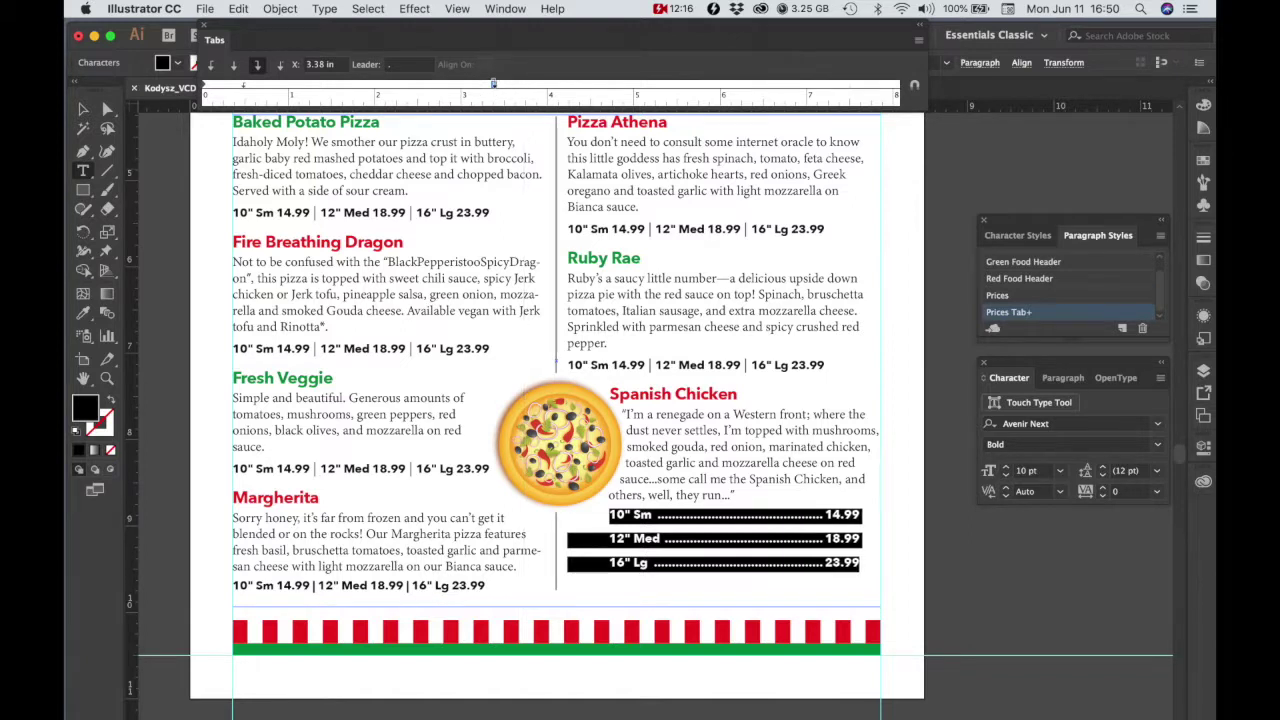
{"action": "left_click", "coordinate": [815, 620]}
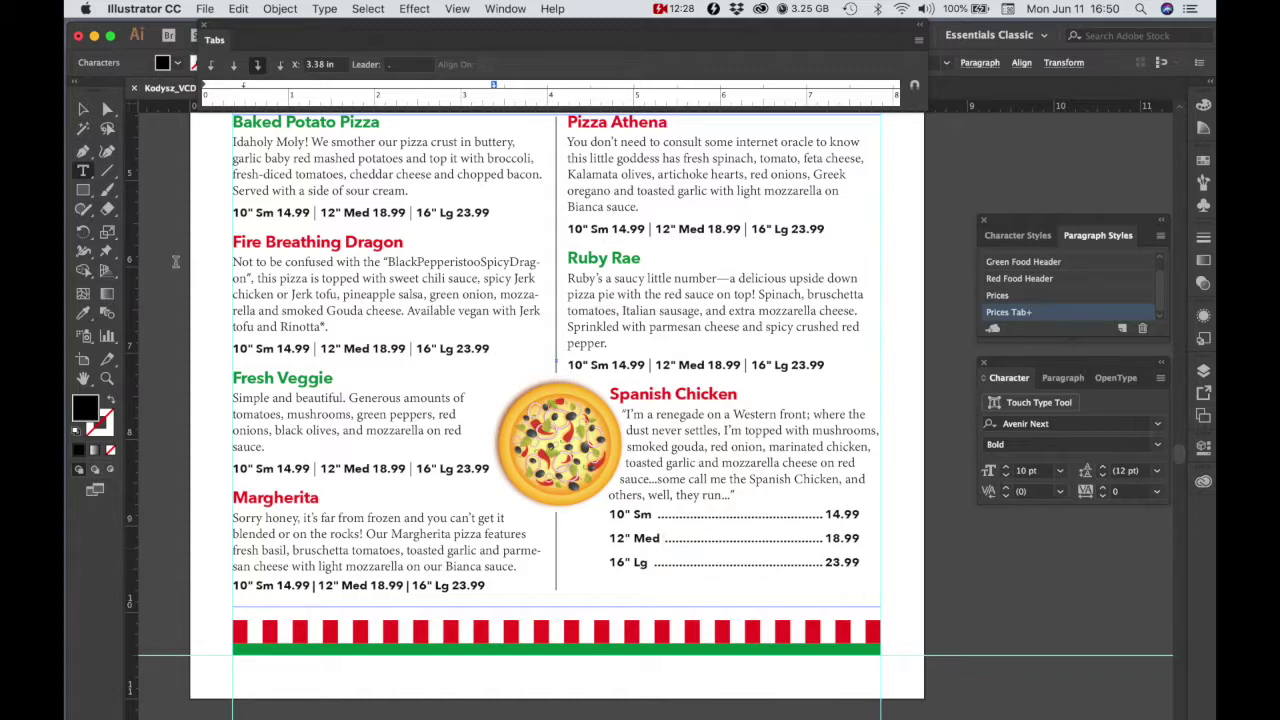
Step: Close the Tabs panel and set the dot leader in the Spanish Chicken 10" Sm line to Regular, 10 pt
{"action": "left_click", "coordinate": [83, 110]}
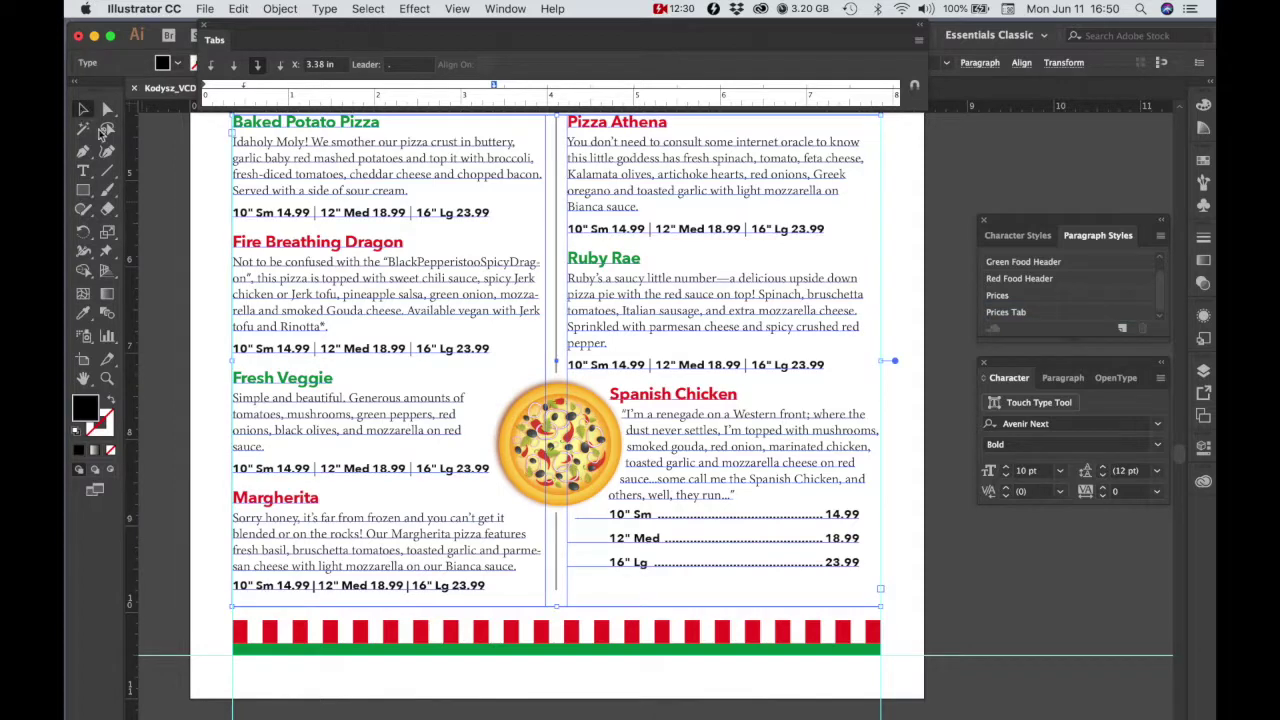
{"action": "left_click", "coordinate": [852, 567]}
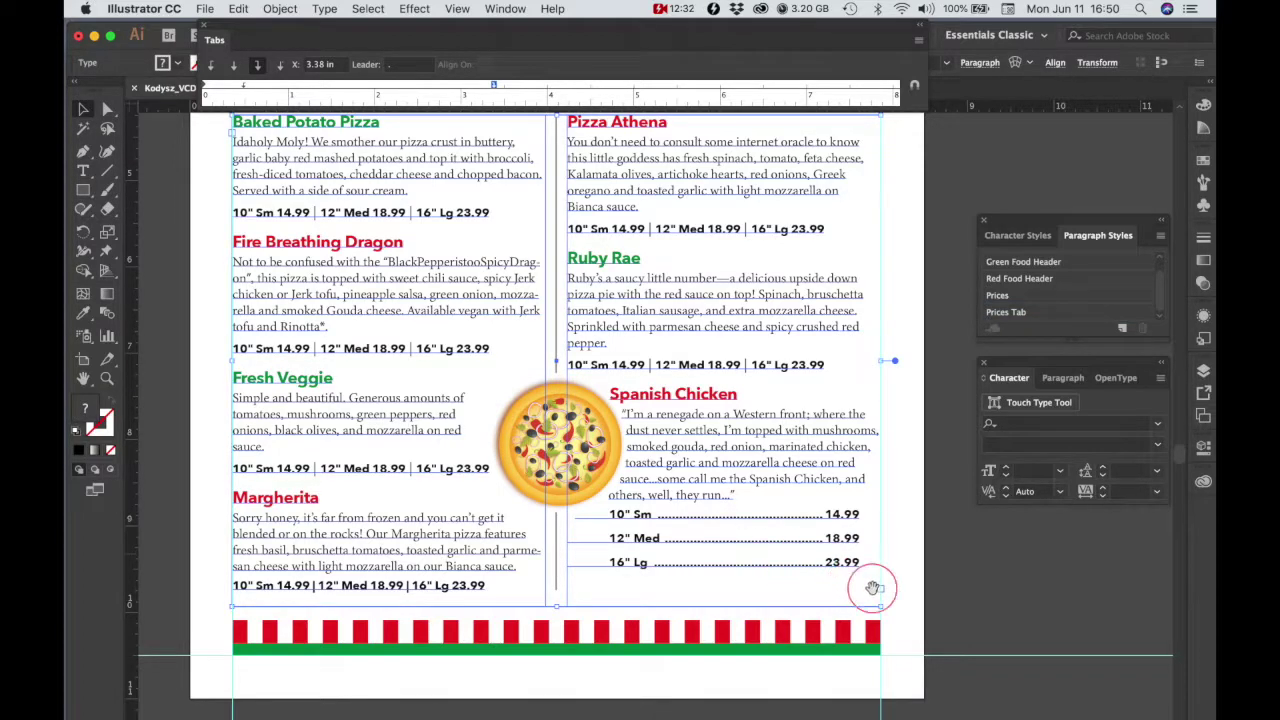
{"action": "key", "text": "super+equal"}
{"action": "key", "text": "super+equal"}
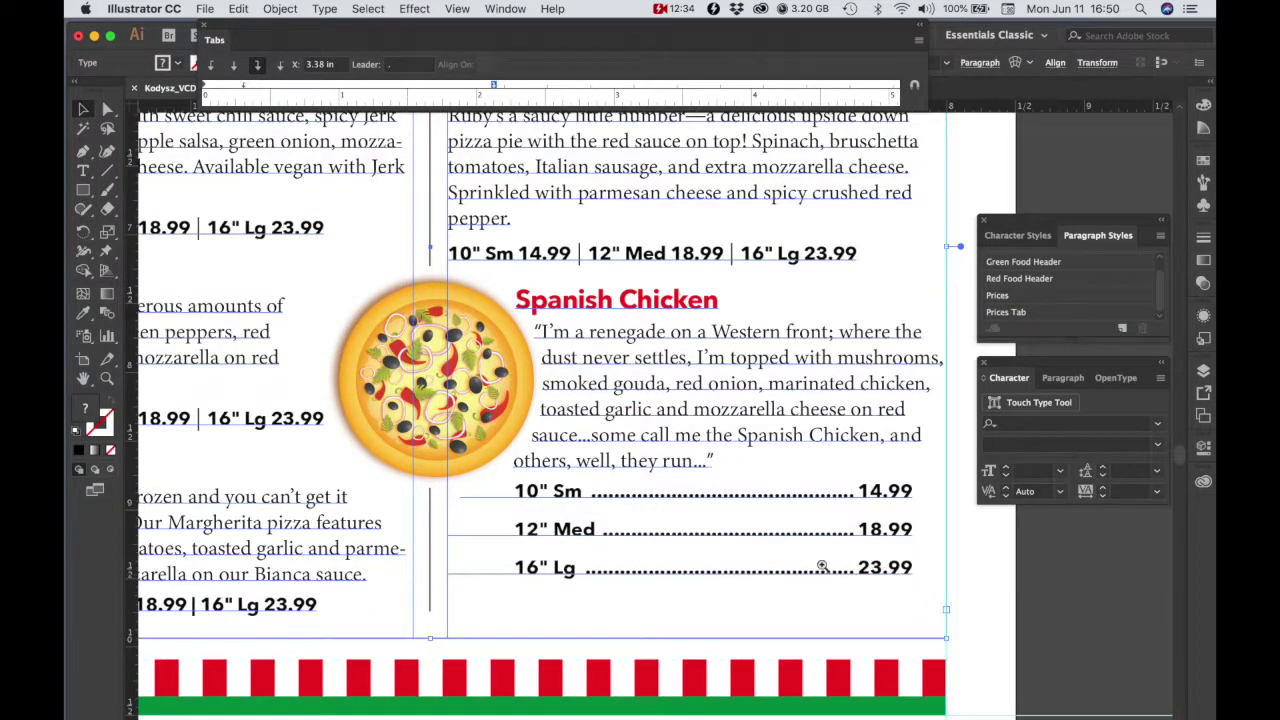
{"action": "left_click_drag", "start_coordinate": [817, 566], "coordinate": [704, 367]}
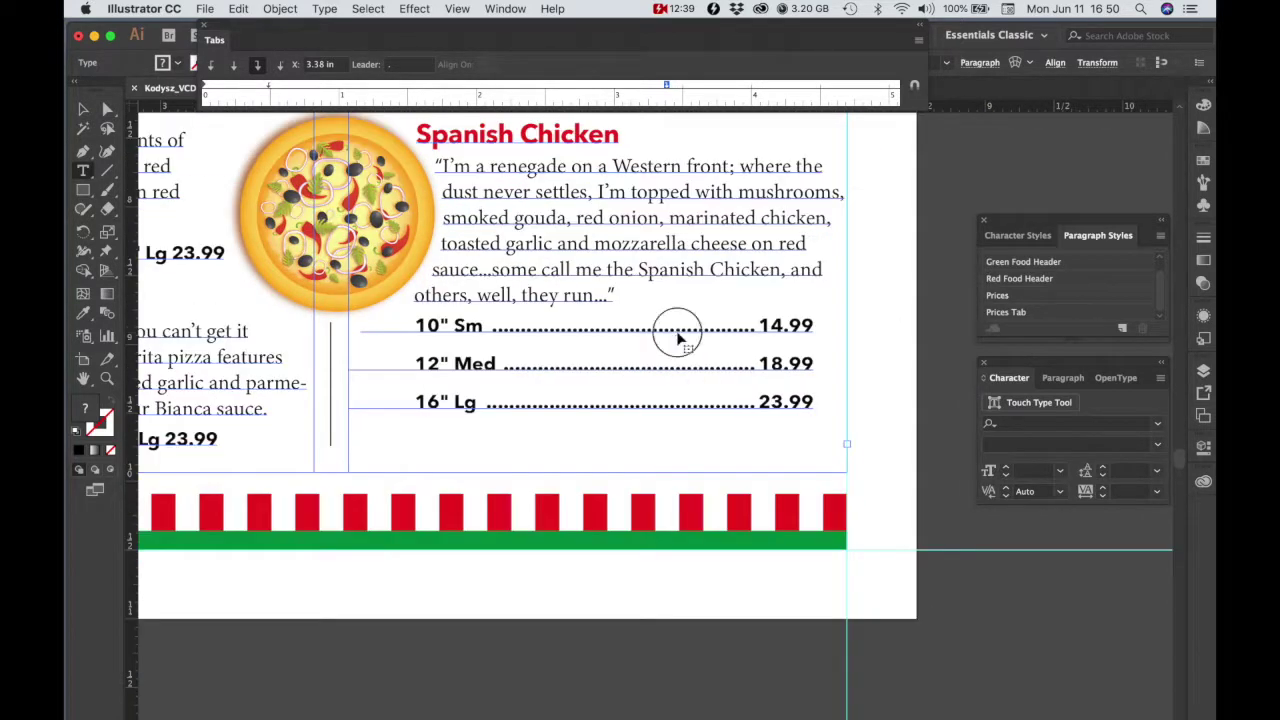
{"action": "key", "text": "t"}
{"action": "left_click", "coordinate": [710, 330]}
{"action": "left_click", "coordinate": [489, 330]}
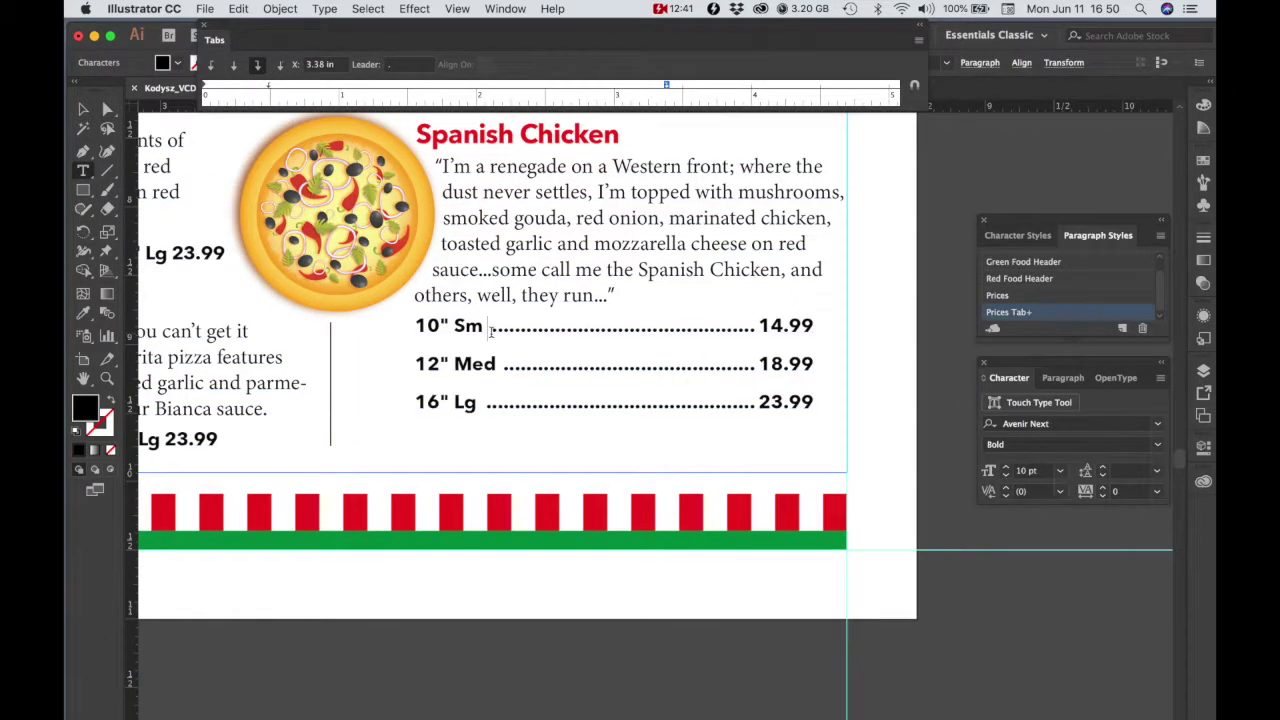
{"action": "left_click_drag", "start_coordinate": [757, 330], "coordinate": [542, 331]}
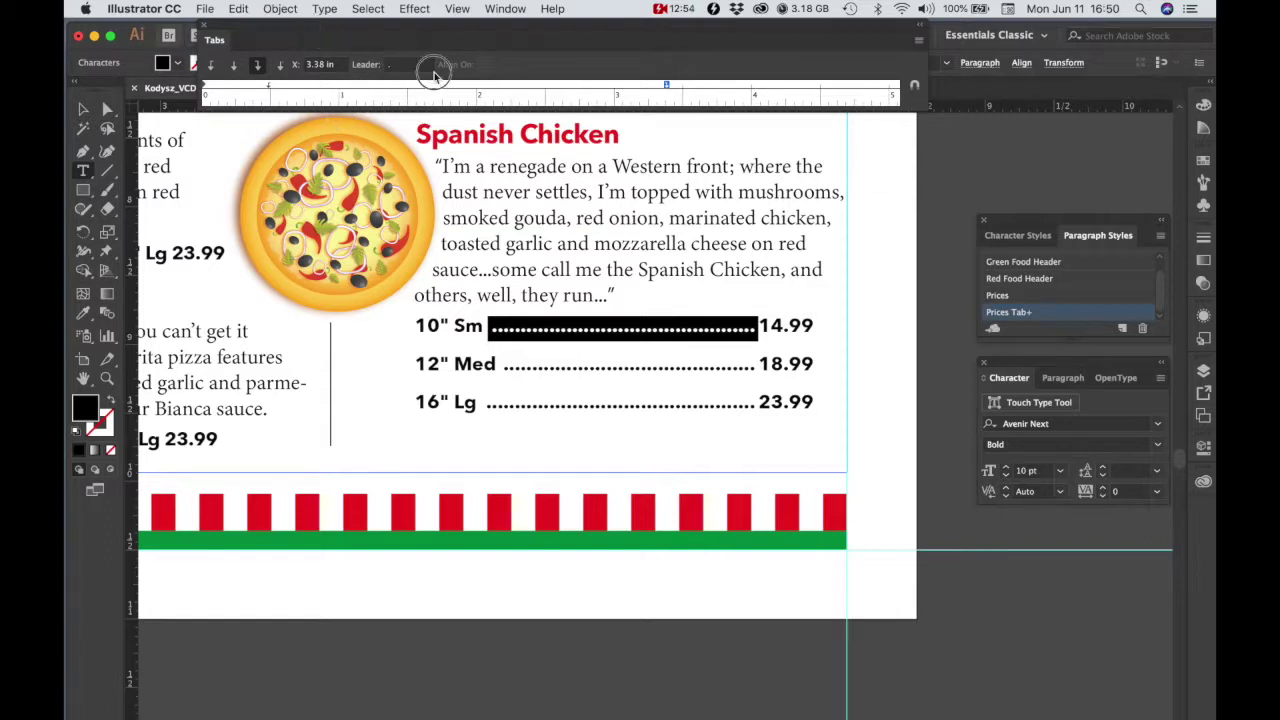
{"action": "left_click_drag", "start_coordinate": [257, 34], "coordinate": [337, 65]}
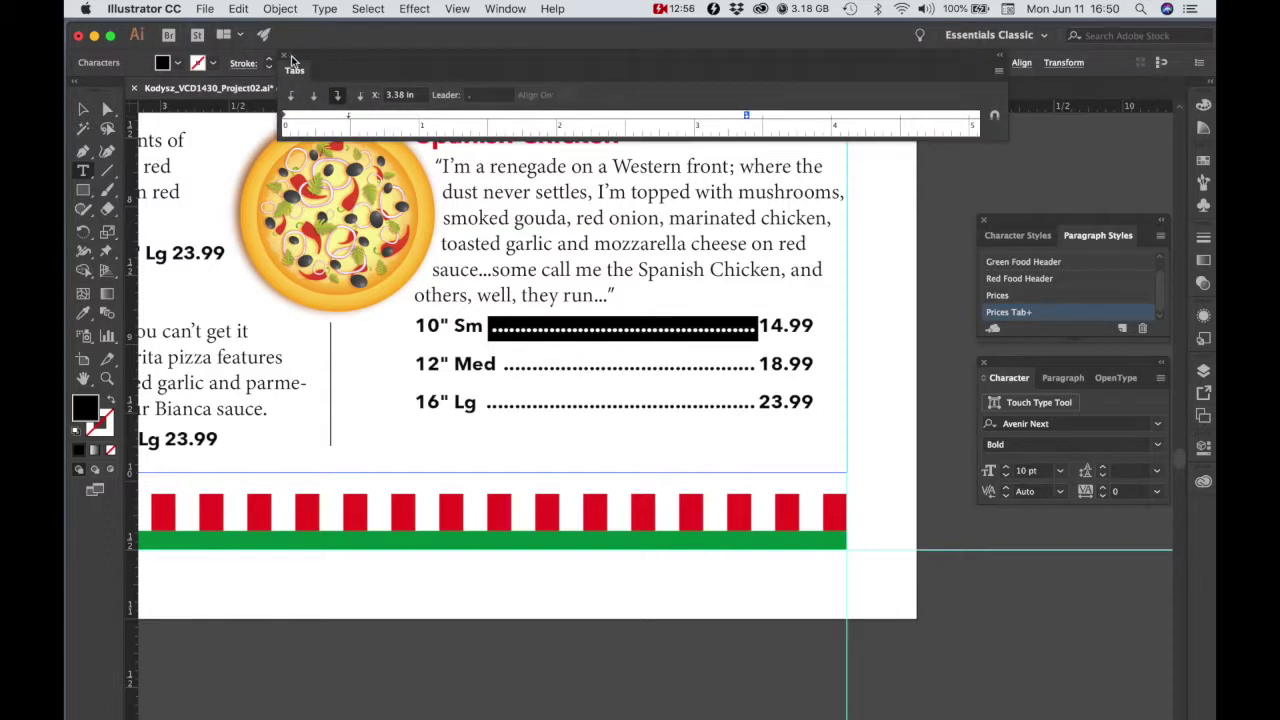
{"action": "left_click", "coordinate": [284, 56]}
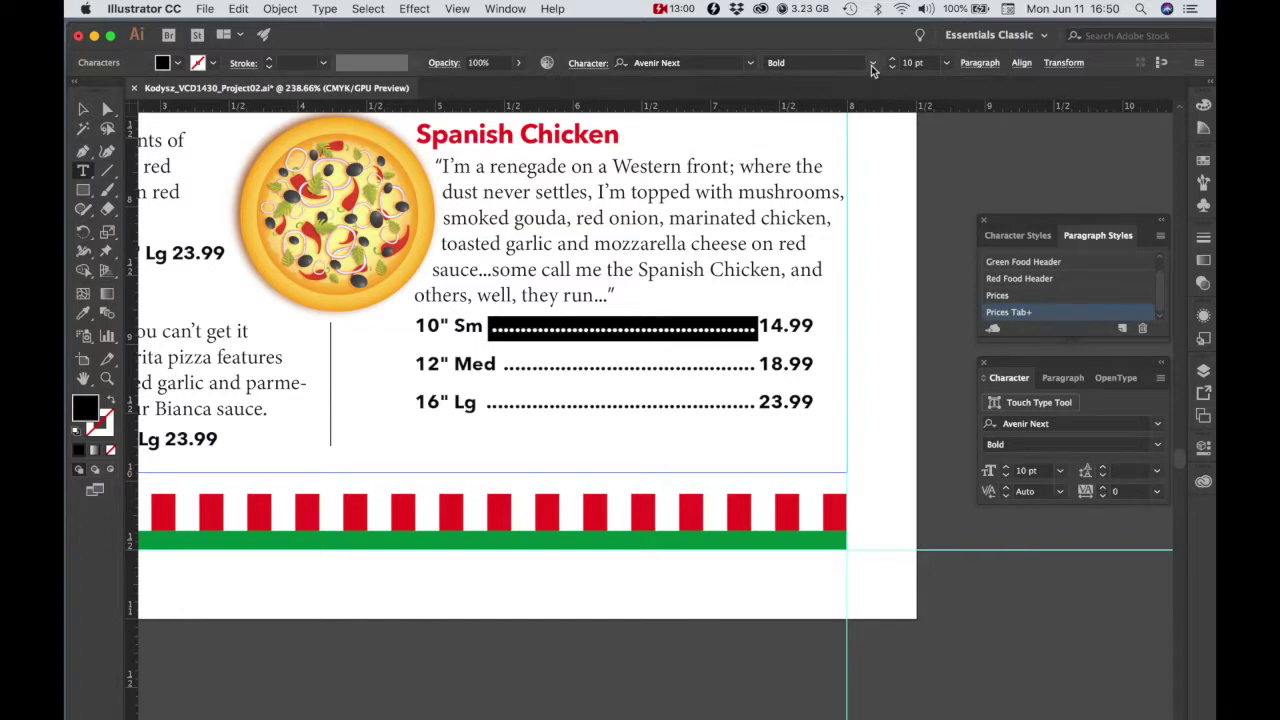
{"action": "left_click", "coordinate": [872, 64]}
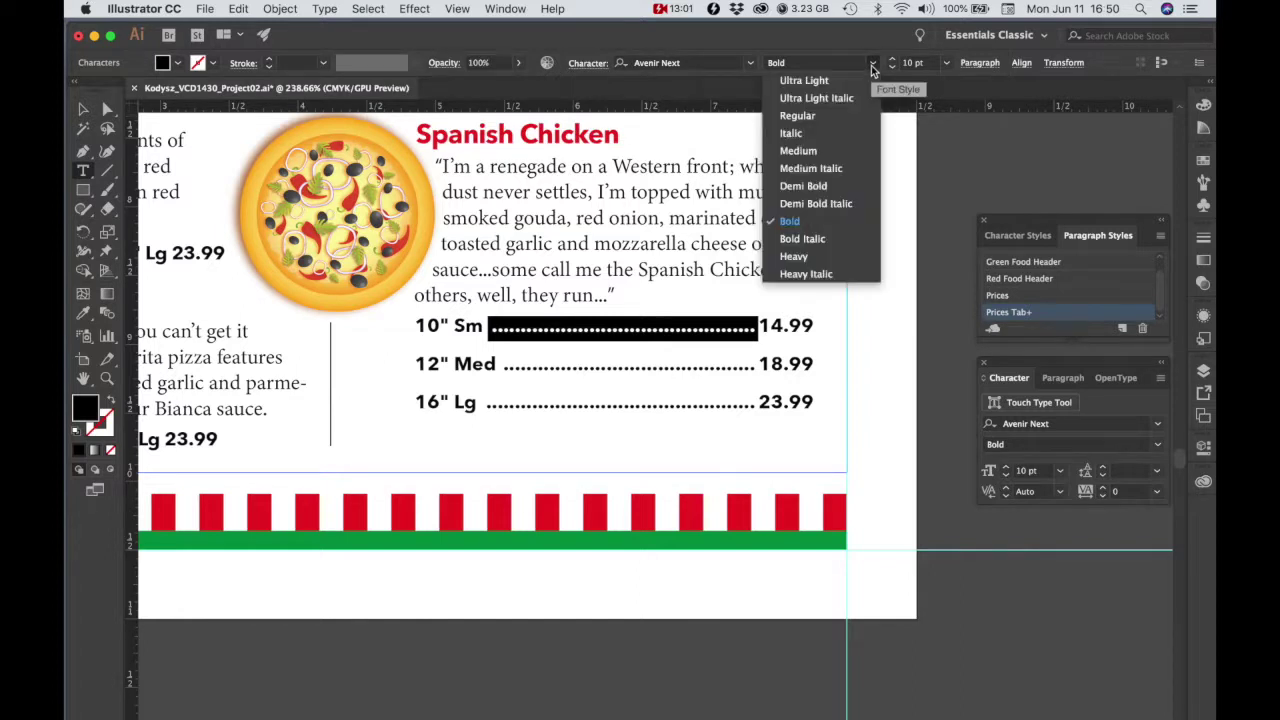
{"action": "left_click", "coordinate": [798, 116]}
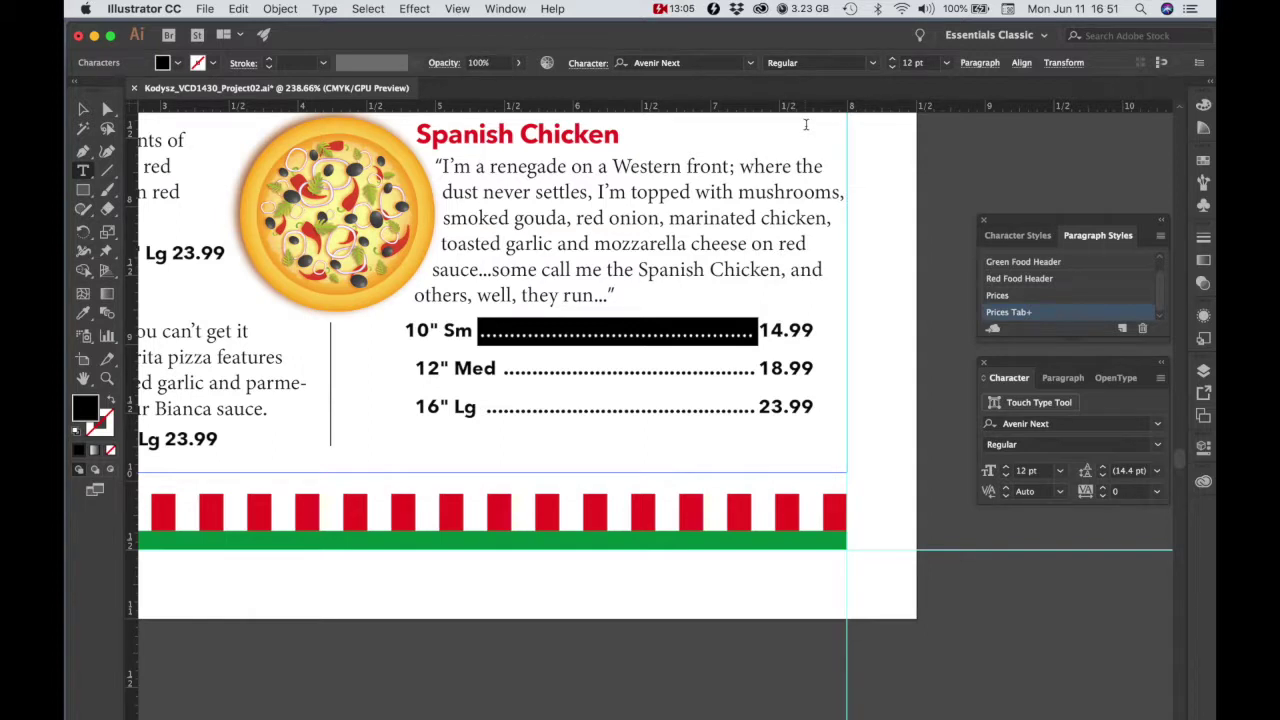
{"action": "left_click", "coordinate": [946, 62]}
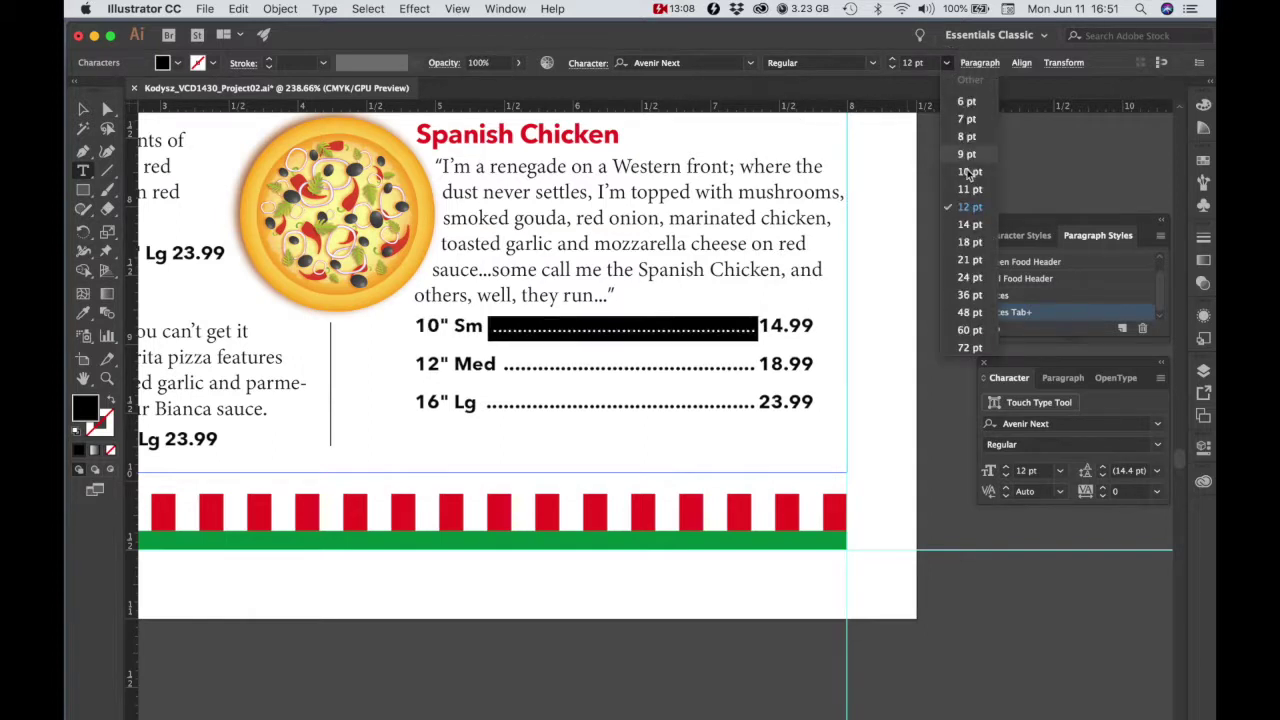
{"action": "left_click", "coordinate": [969, 172]}
{"action": "left_click", "coordinate": [440, 368]}
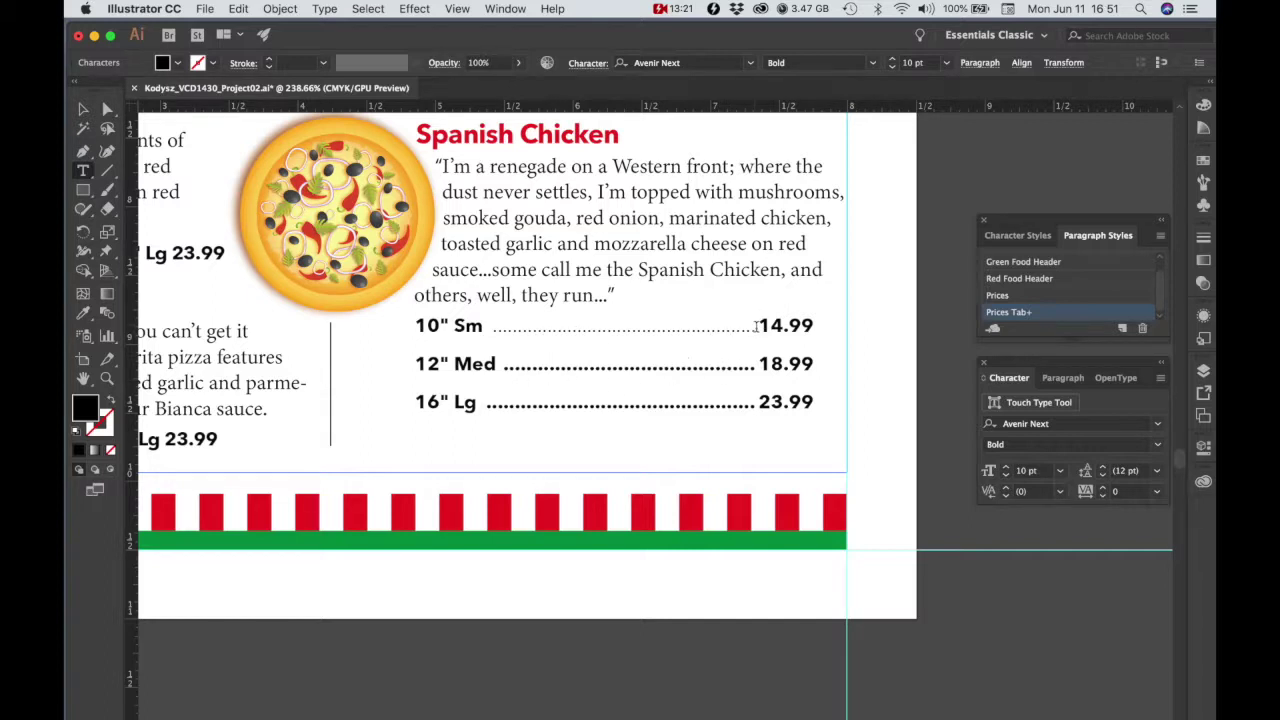
Step: Replace the bold dot leaders in the 12" Med and 16" Lg lines with copies of the Regular leader from the 10" Sm line
{"action": "double_click", "coordinate": [694, 328]}
{"action": "left_click", "coordinate": [726, 366]}
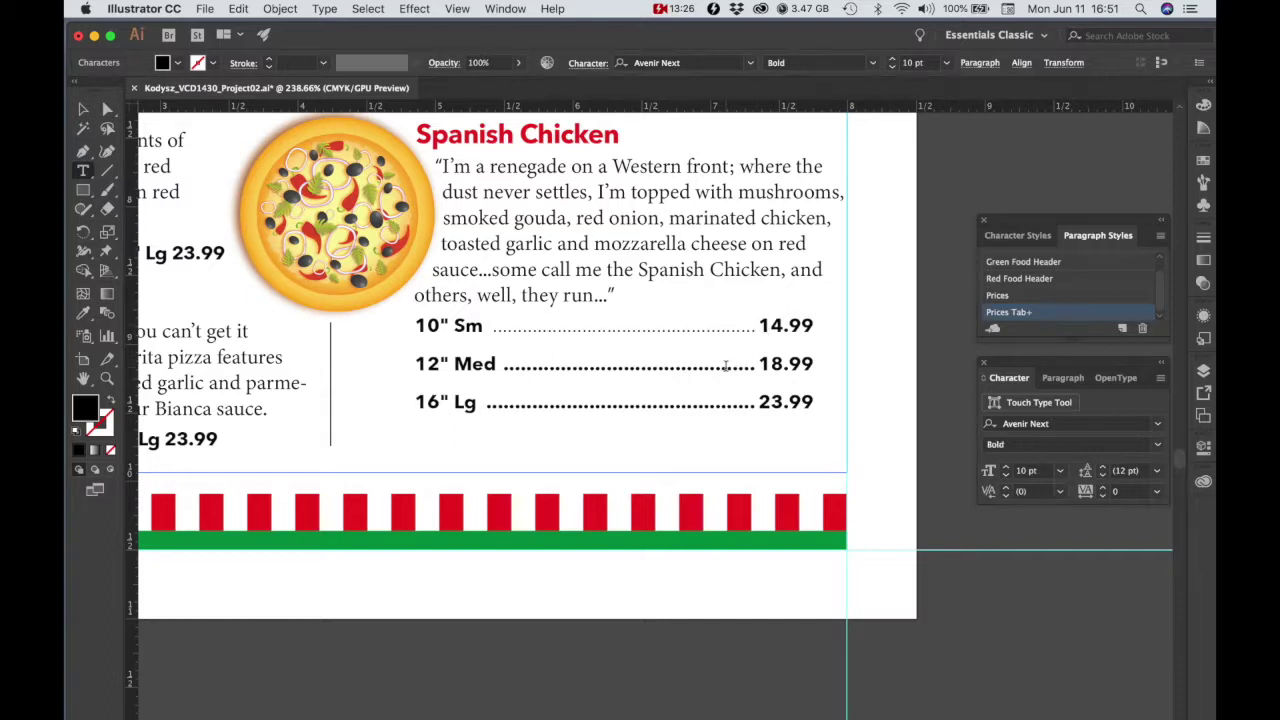
{"action": "double_click", "coordinate": [700, 366]}
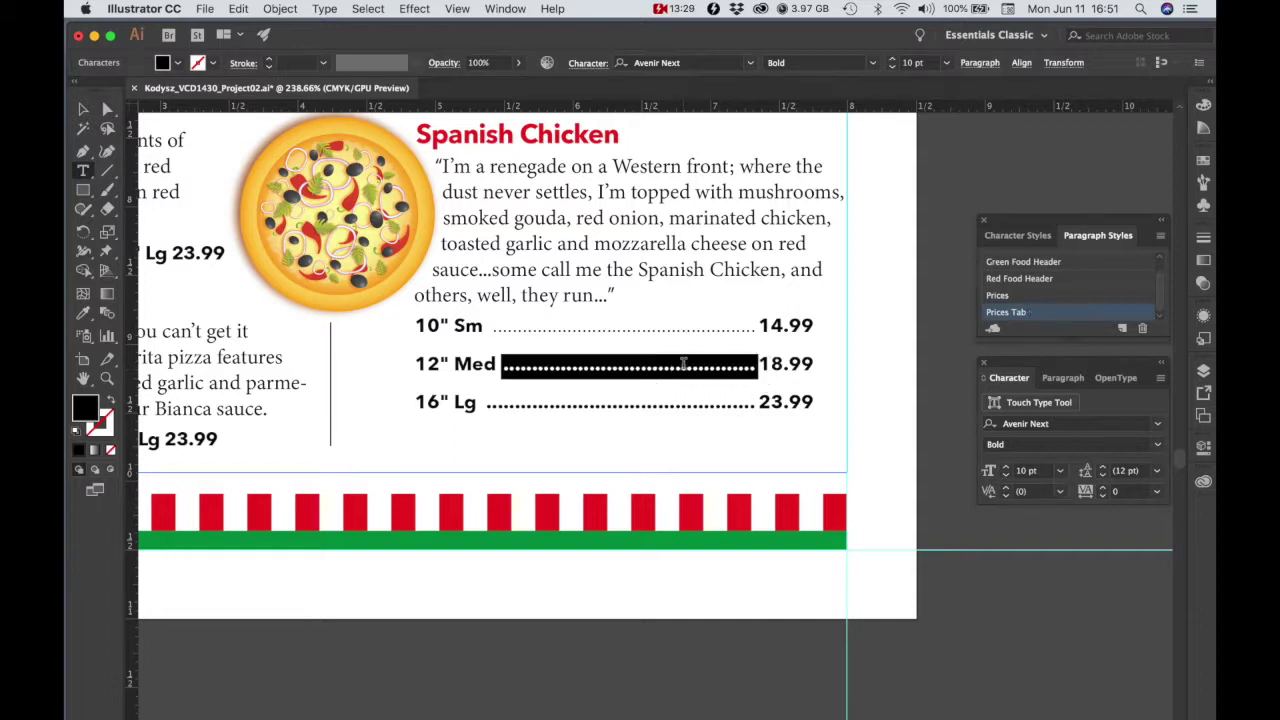
{"action": "key", "text": "super+v"}
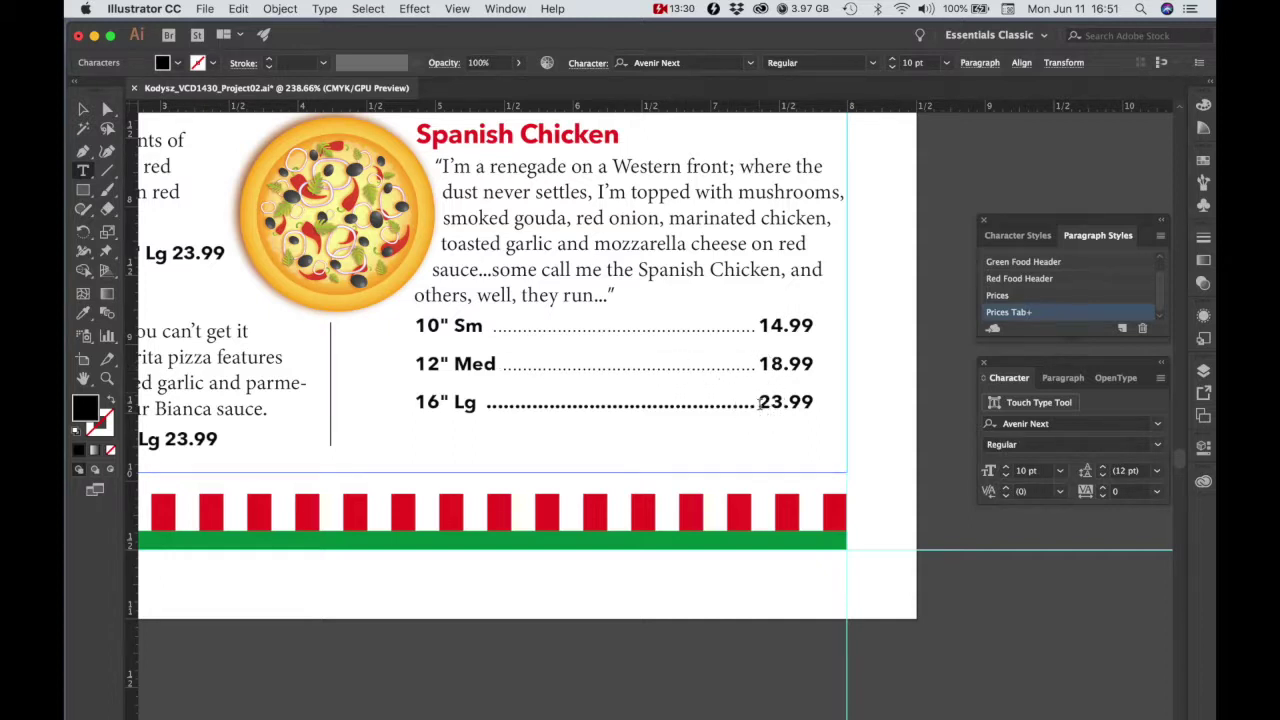
{"action": "double_click", "coordinate": [674, 404]}
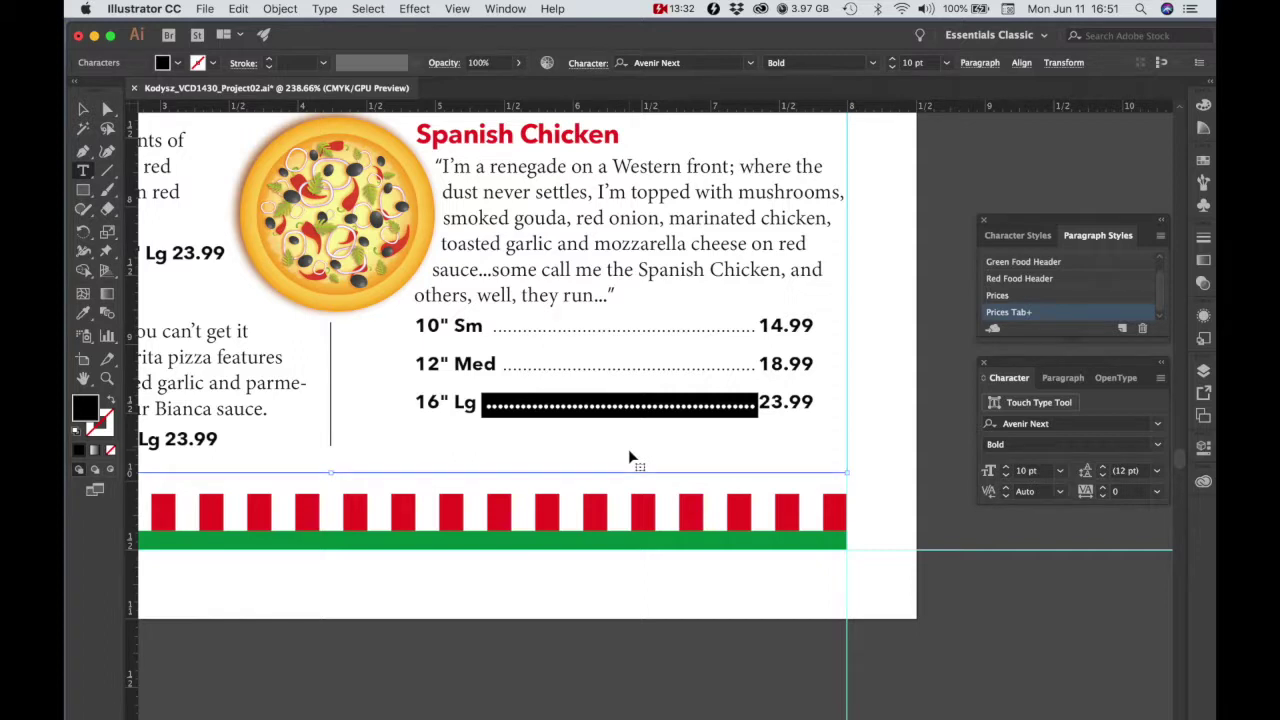
{"action": "key", "text": "super+v"}
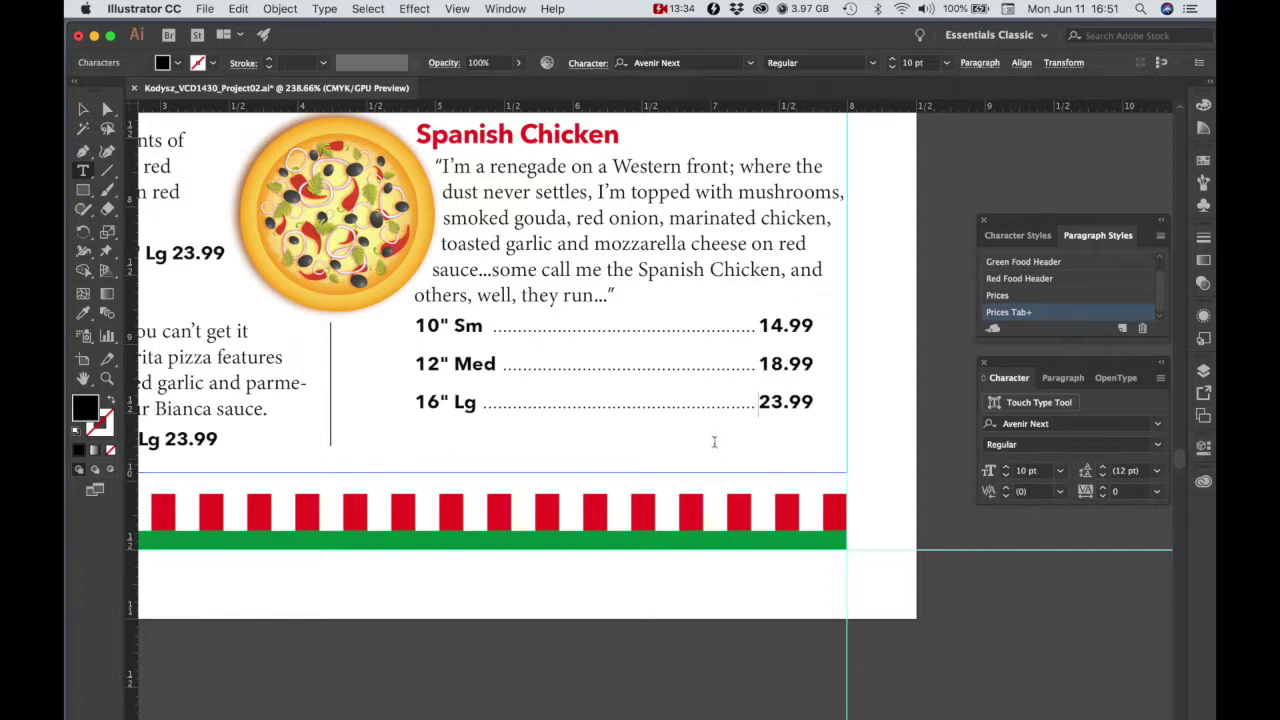
Step: Leave text editing, select the menu text object, and examine the dot leaders in the Spanish Chicken price lines up close
{"action": "left_click", "coordinate": [363, 437]}
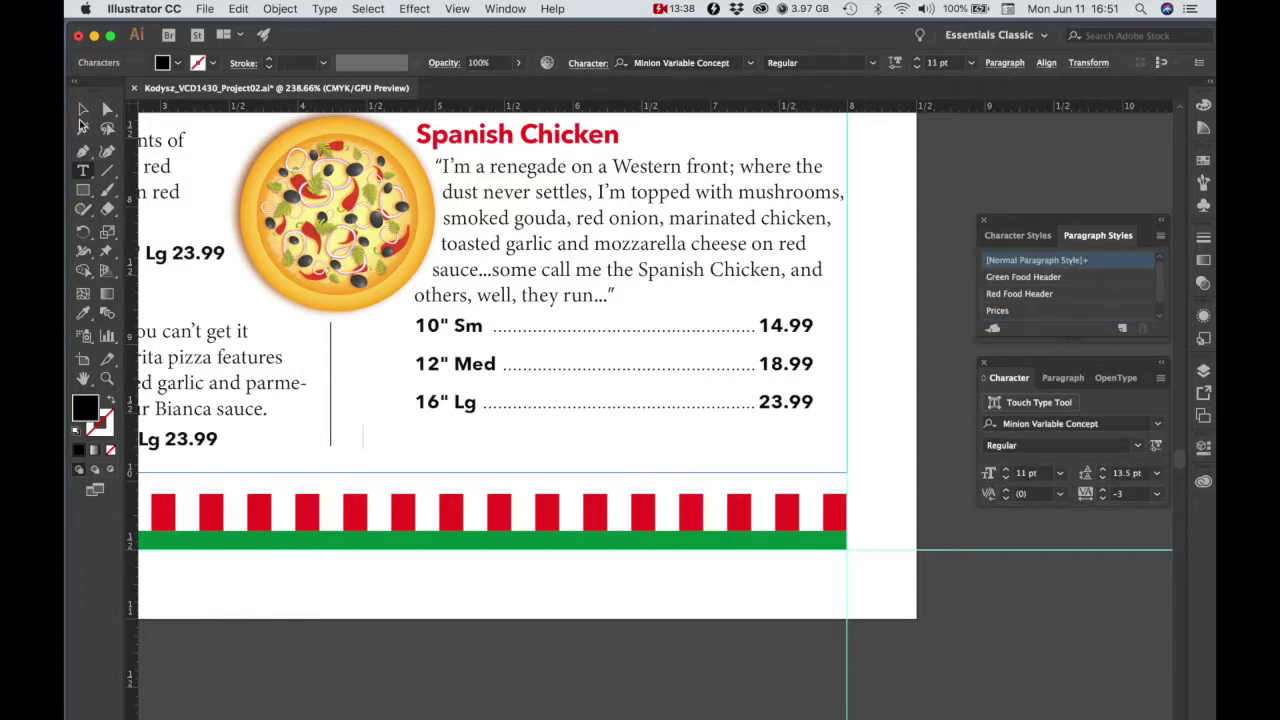
{"action": "left_click", "coordinate": [83, 110]}
{"action": "left_click", "coordinate": [697, 412]}
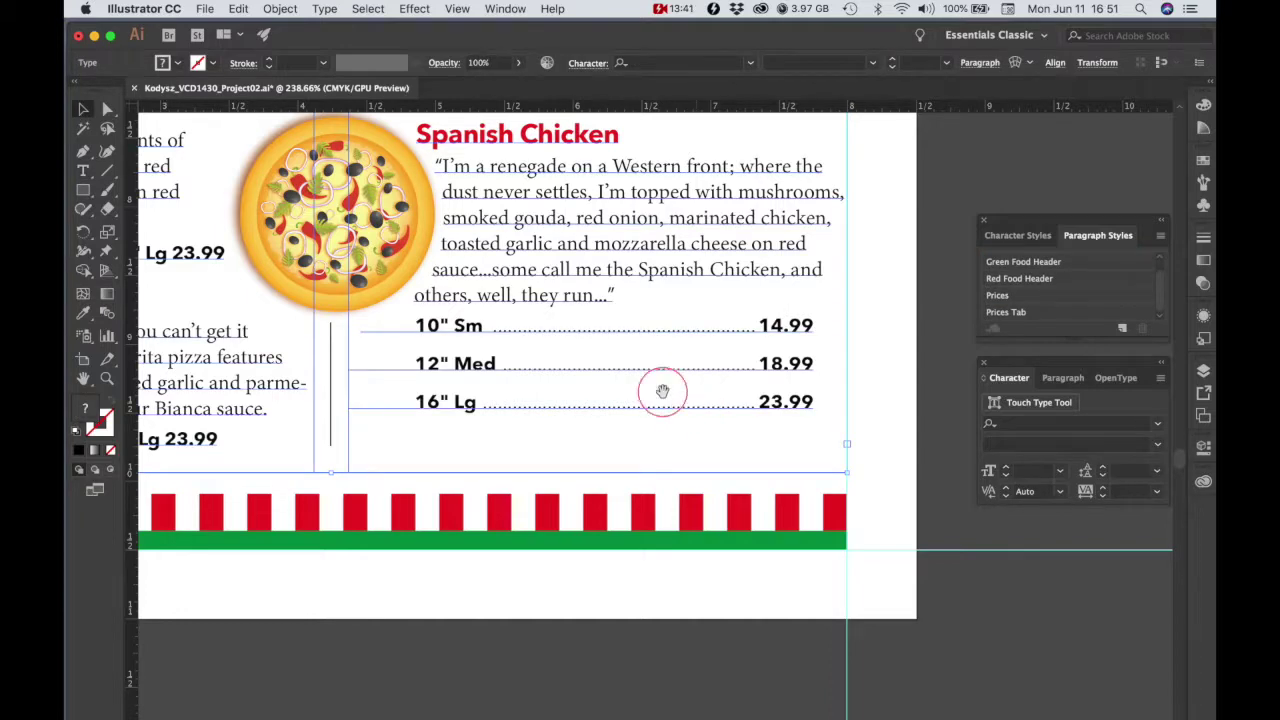
{"action": "scroll", "coordinate": [610, 335], "scroll_direction": "up", "scroll_amount": 2}
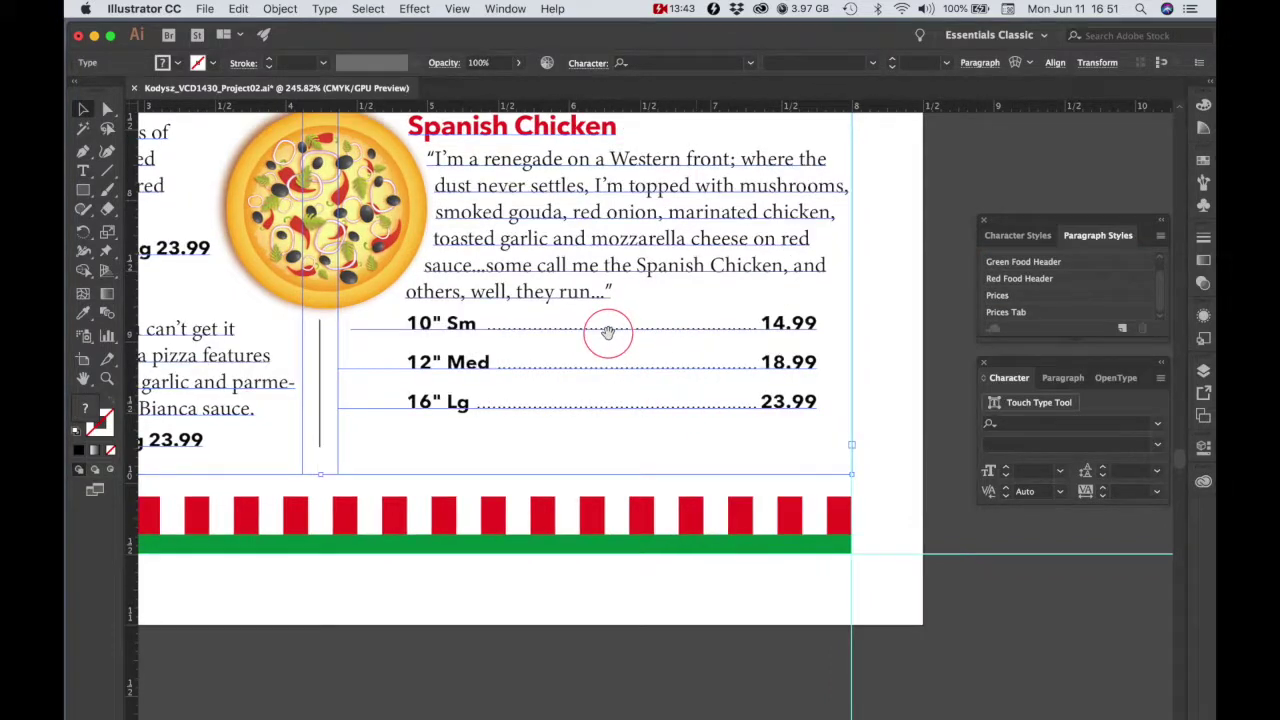
{"action": "scroll", "coordinate": [627, 355], "scroll_direction": "up", "scroll_amount": 3}
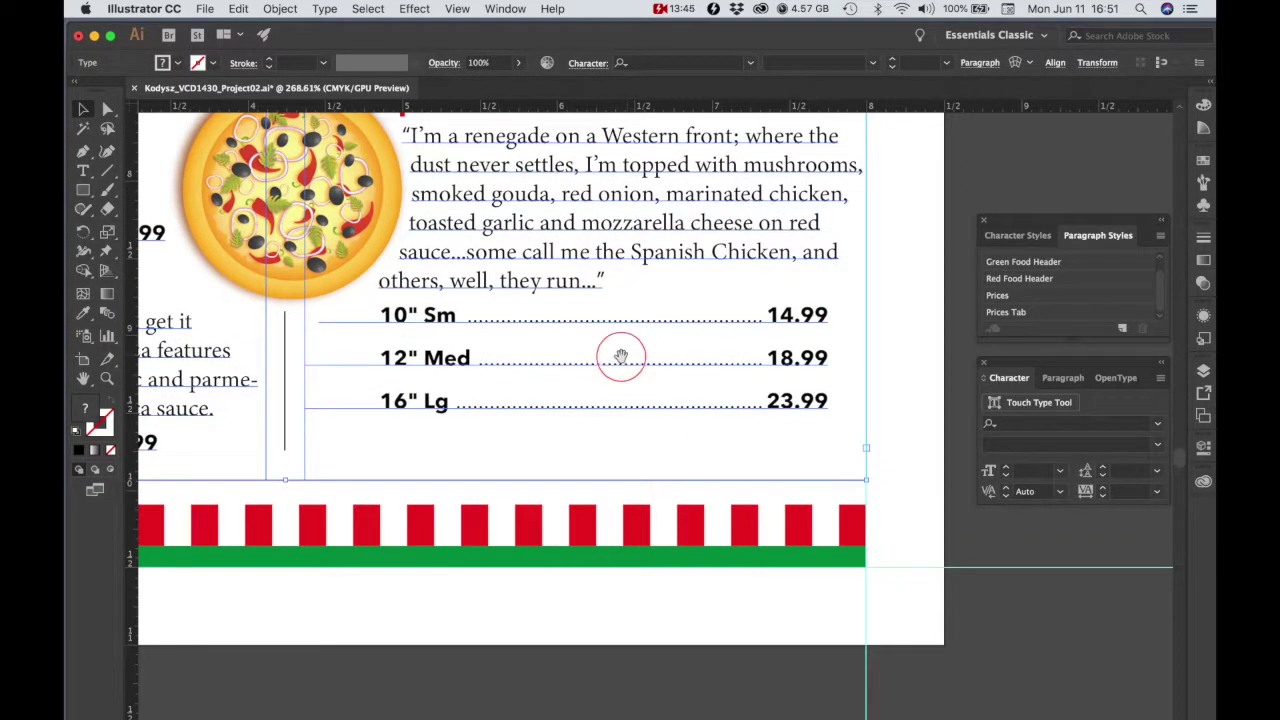
{"action": "scroll", "coordinate": [621, 356], "scroll_direction": "up", "scroll_amount": 2}
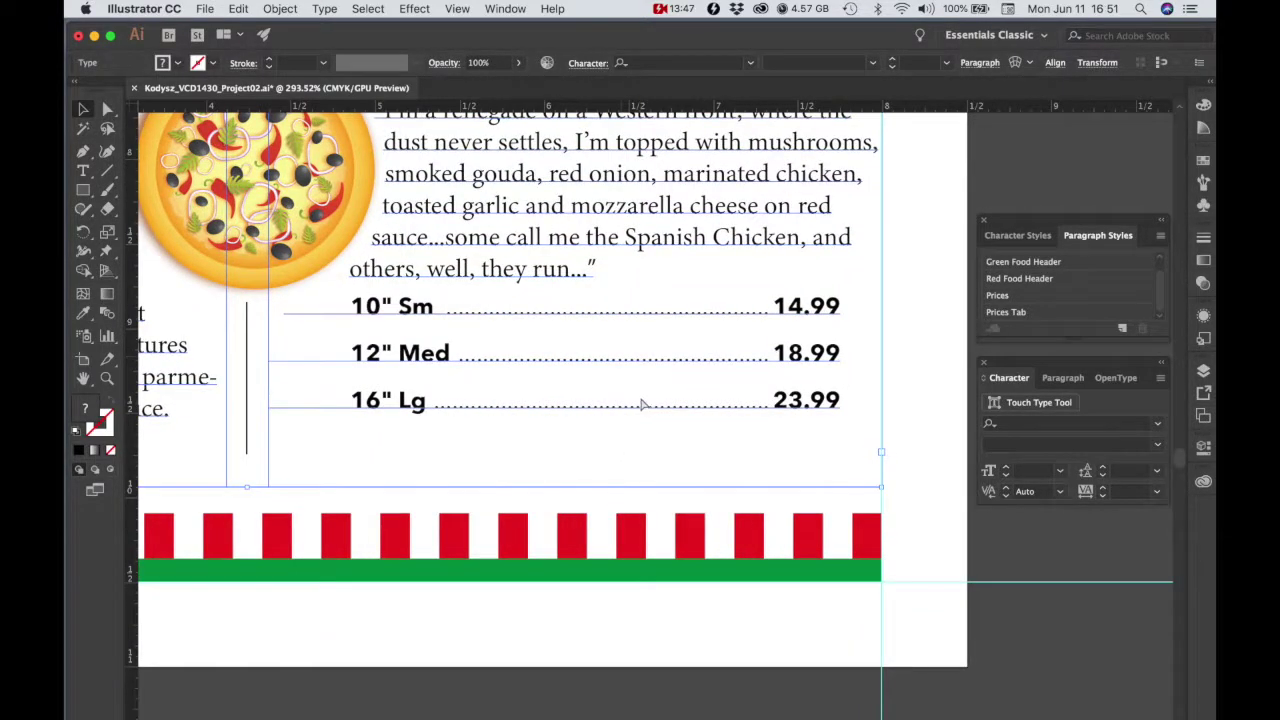